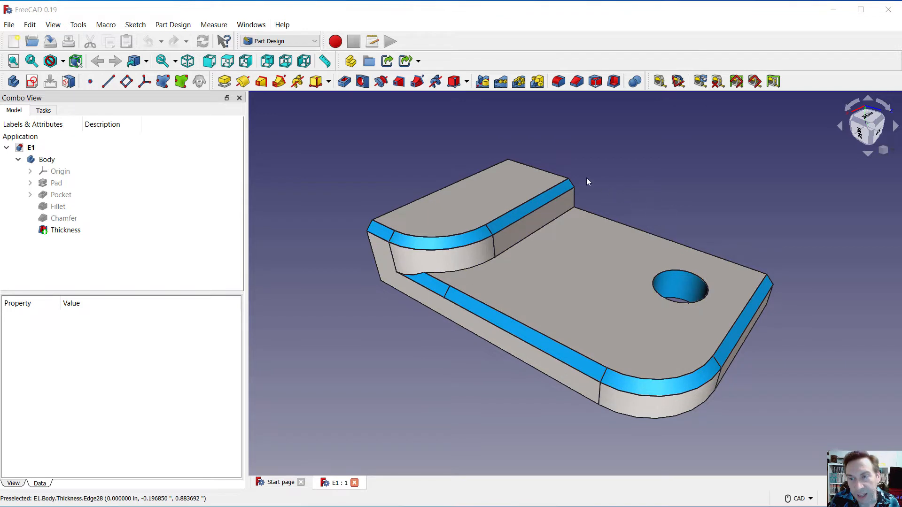
Examine the E1 part from the top, front and underside, including its hollowed interior and the hole.
left_click(624, 192)
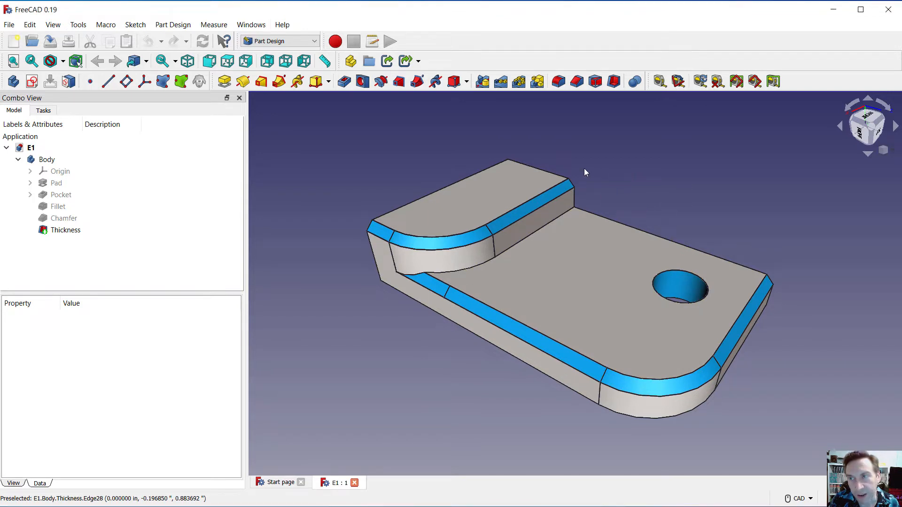
left_click(867, 117)
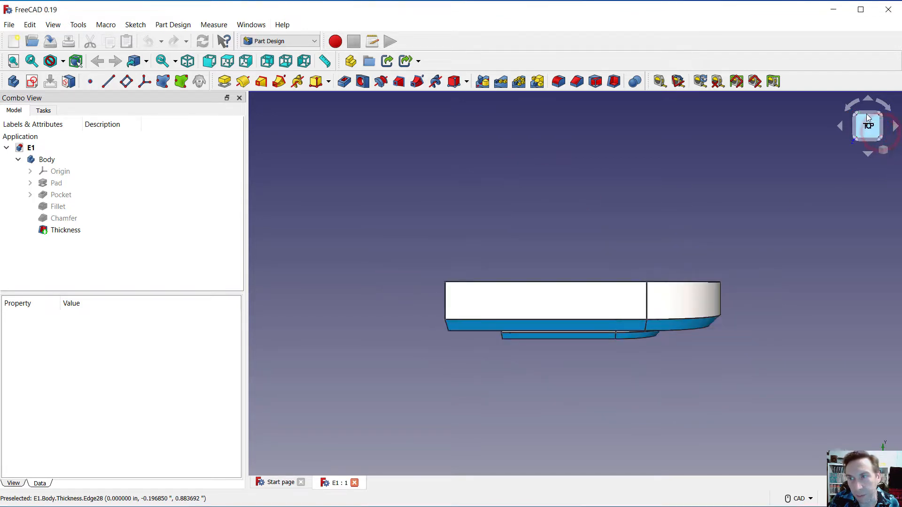
left_click(868, 150)
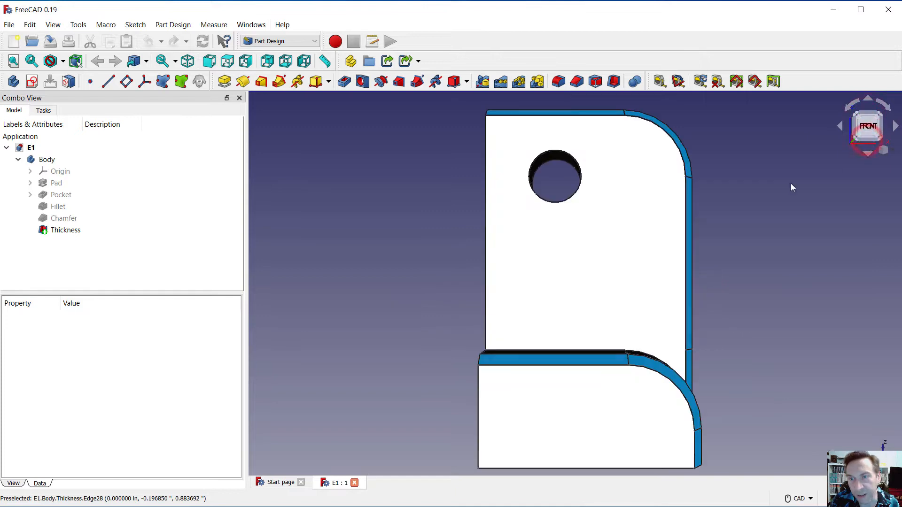
middle_click_drag(729, 206, 478, 243)
scroll(491, 238, "up", 4)
scroll(491, 238, "down", 5)
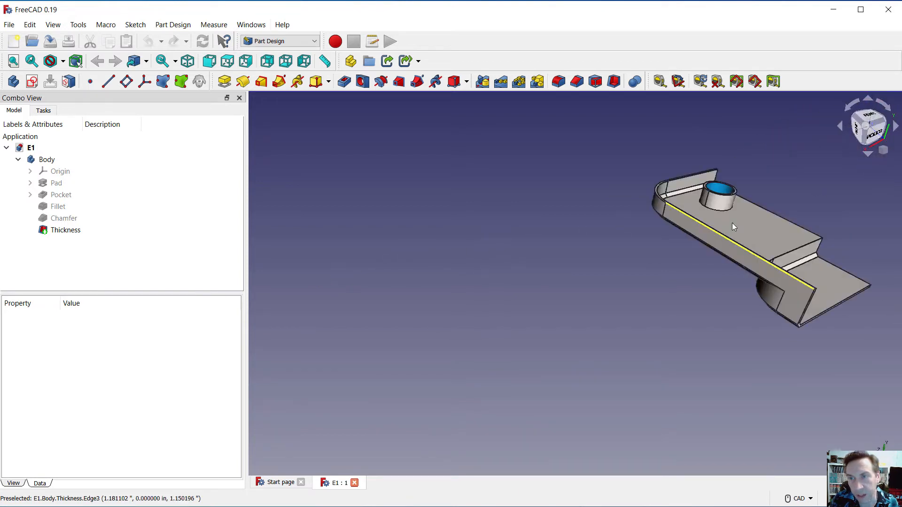
right_click(580, 236)
left_click(569, 217)
middle_click_drag(822, 268, 777, 377)
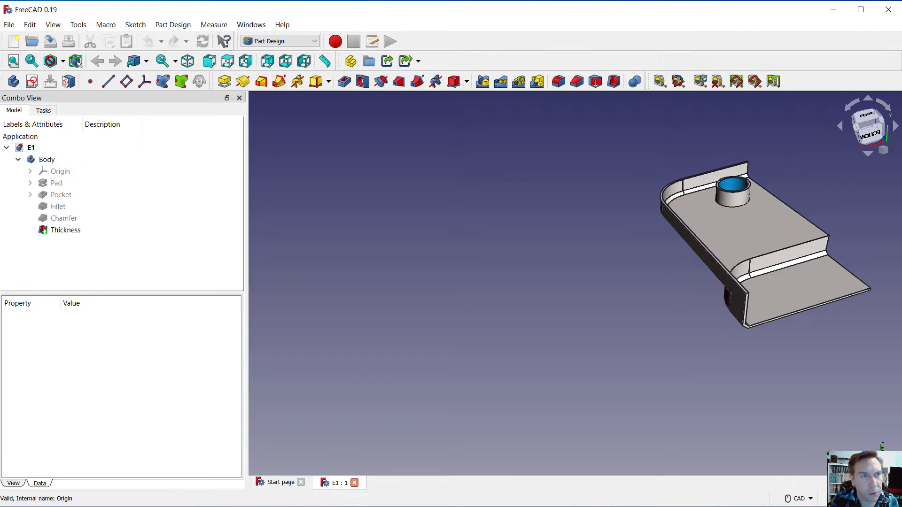
Create a new document and keep the unit preferences at US customary (in/lb) with 3 decimals.
left_click(14, 41)
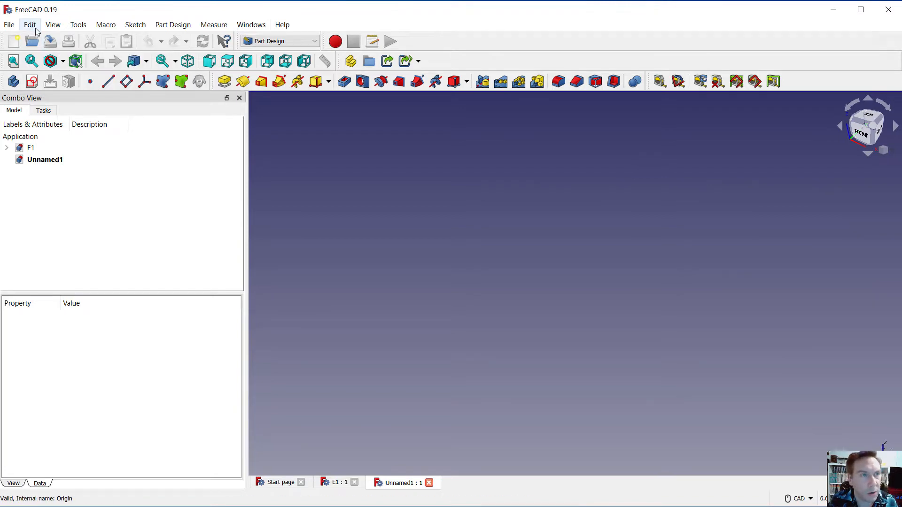
left_click(31, 24)
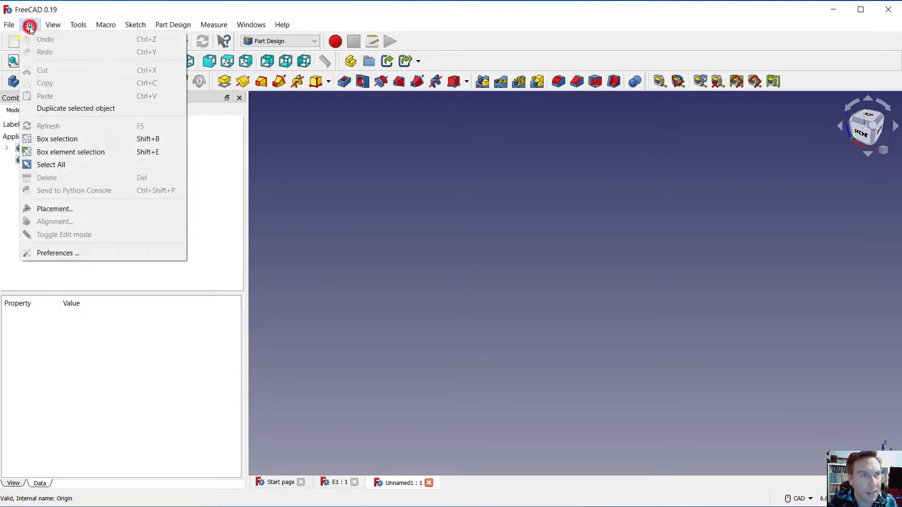
left_click(66, 254)
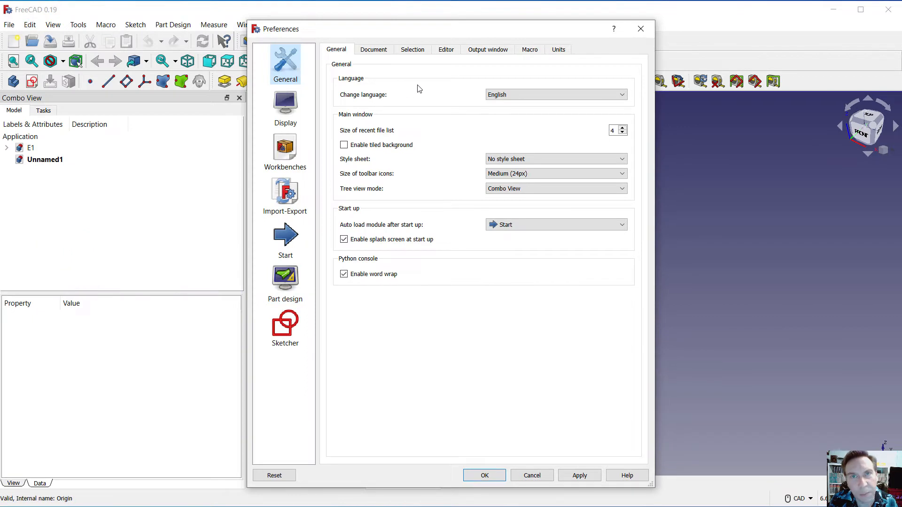
left_click(559, 50)
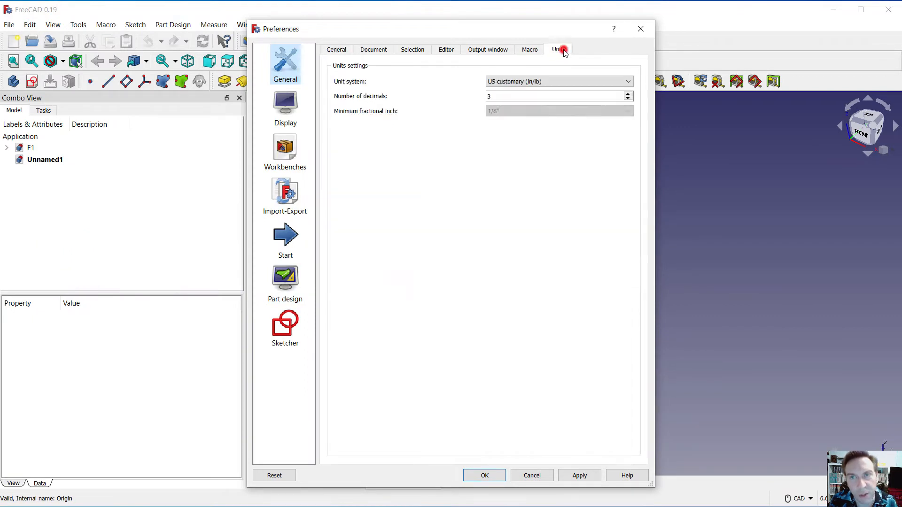
left_click(532, 83)
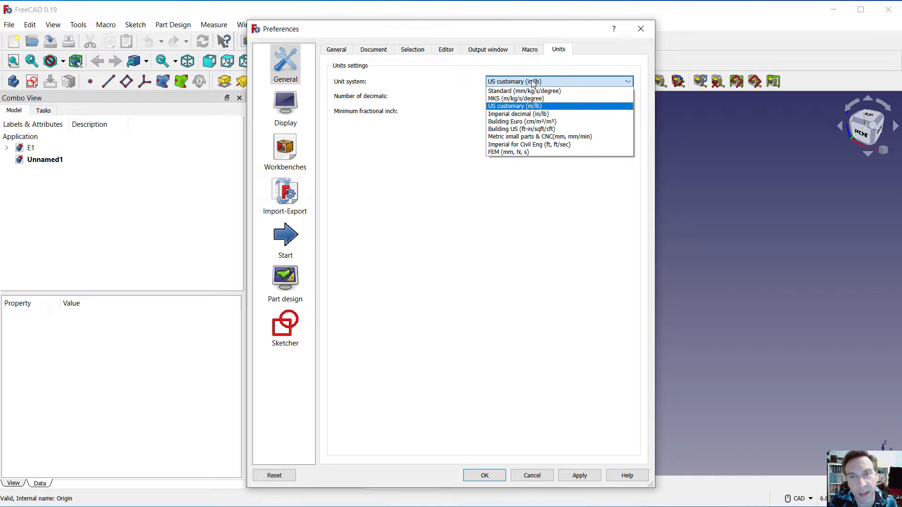
left_click(533, 84)
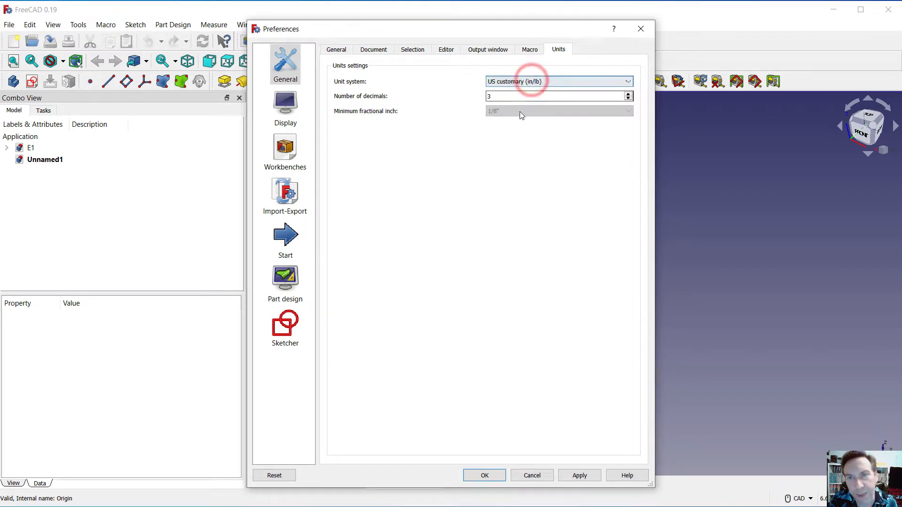
left_click(495, 97)
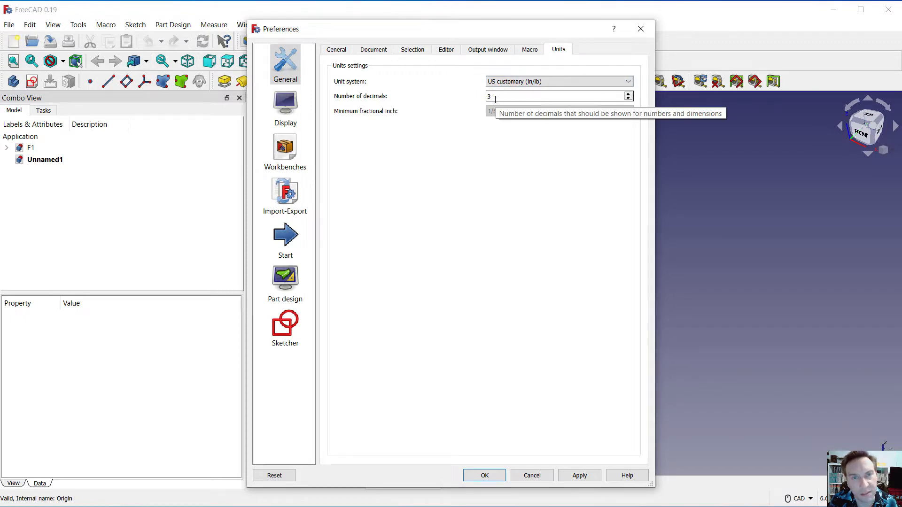
left_click(485, 476)
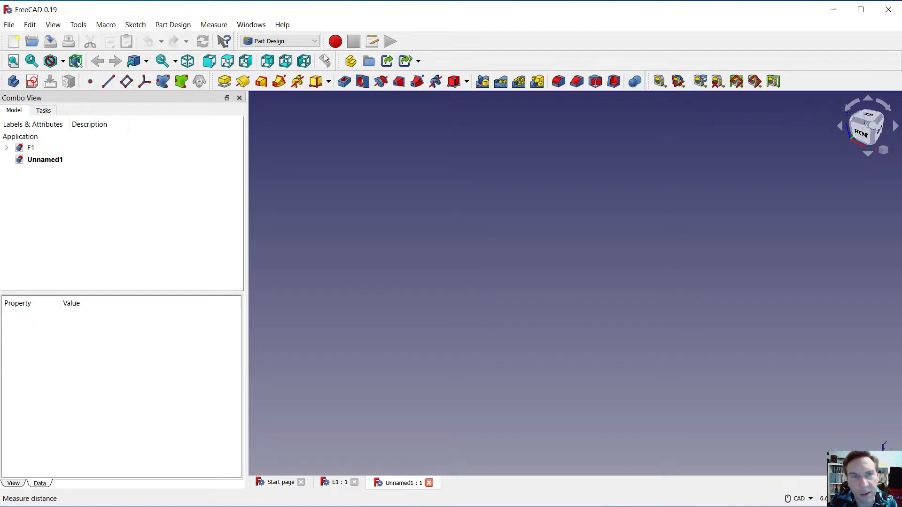
Create a new body in the Part Design workbench and move the measurement tools up beside the structure tools.
left_click(315, 43)
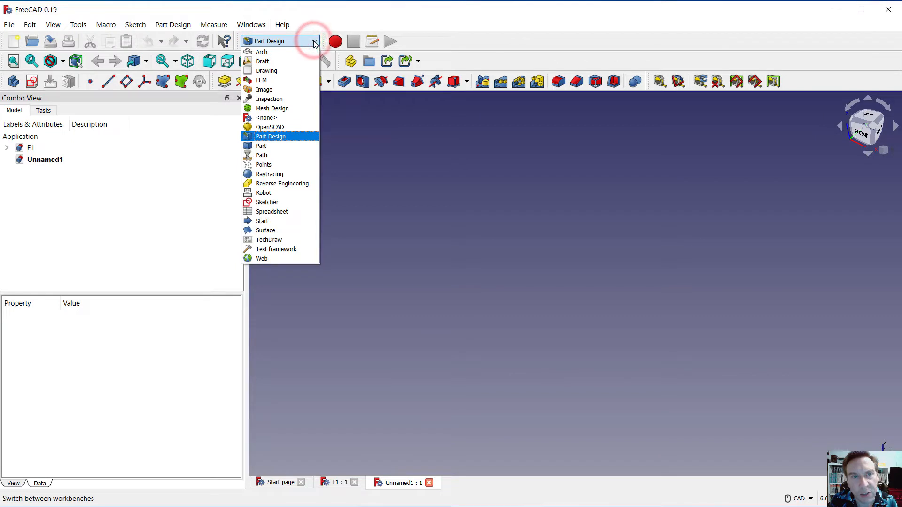
left_click(289, 136)
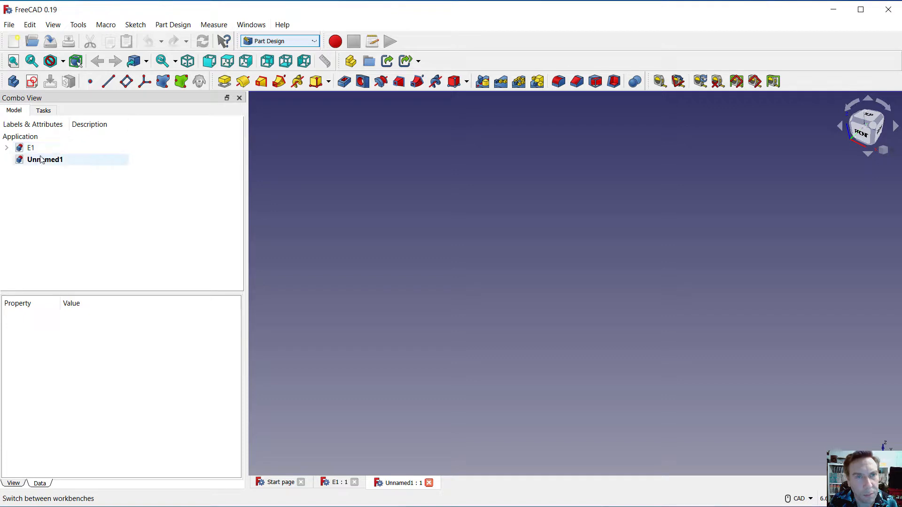
left_click(14, 81)
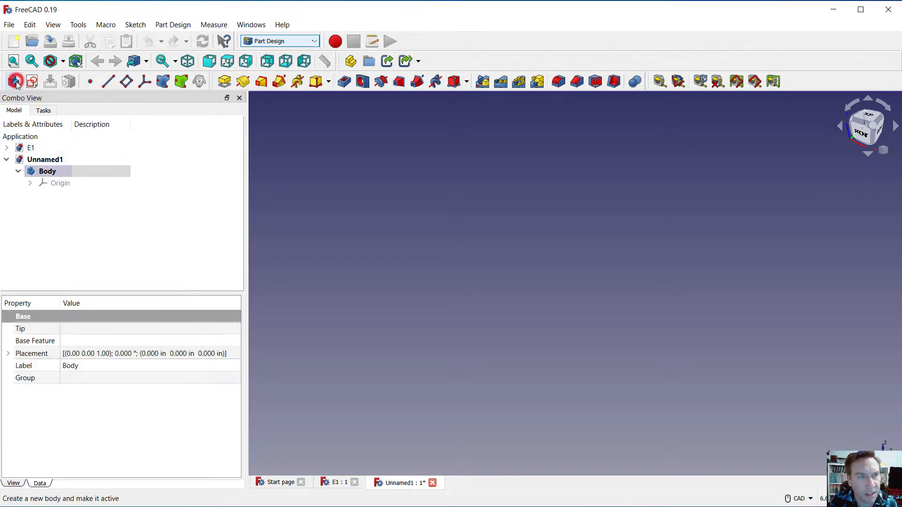
left_click(56, 171)
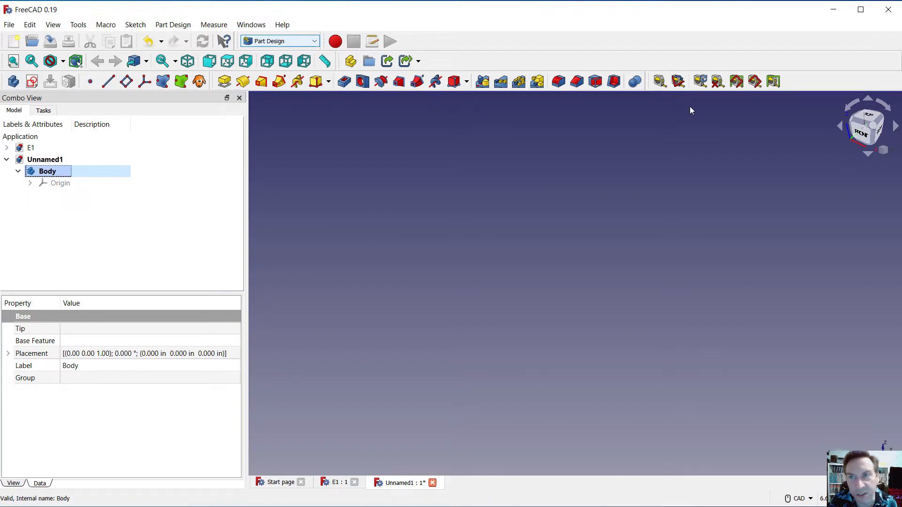
left_click_drag(650, 82, 423, 61)
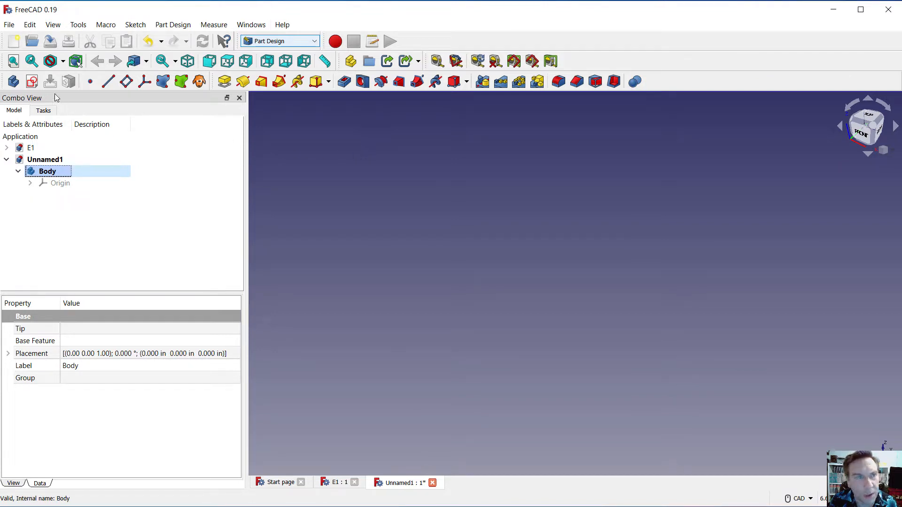
Start a new sketch in the body on the XZ plane.
left_click(32, 82)
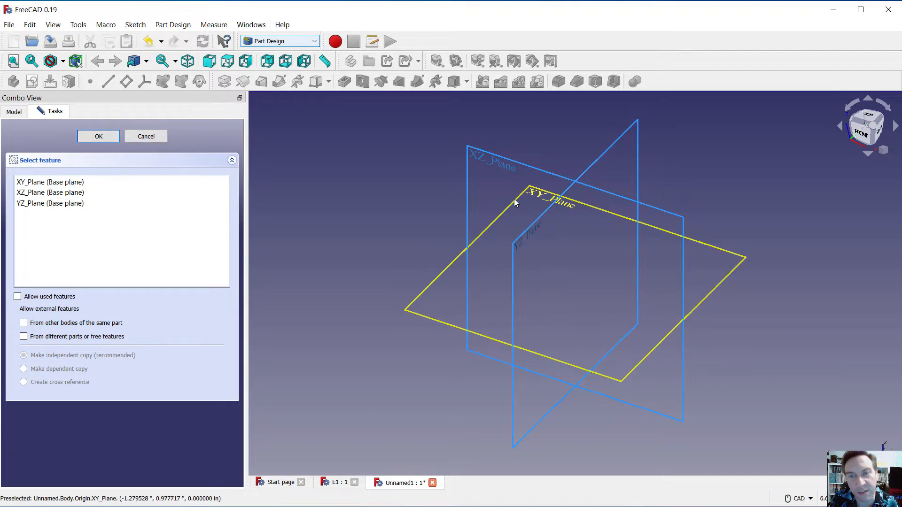
left_click(498, 161)
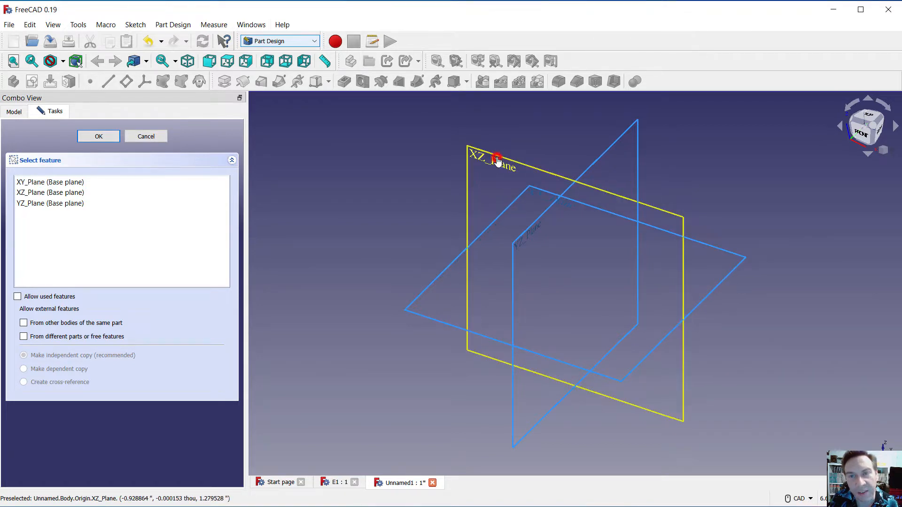
left_click(501, 156)
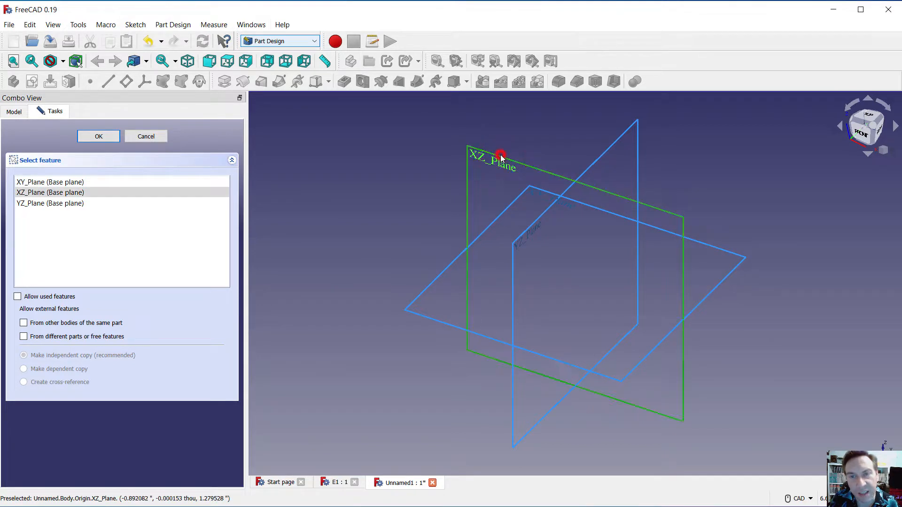
left_click(96, 136)
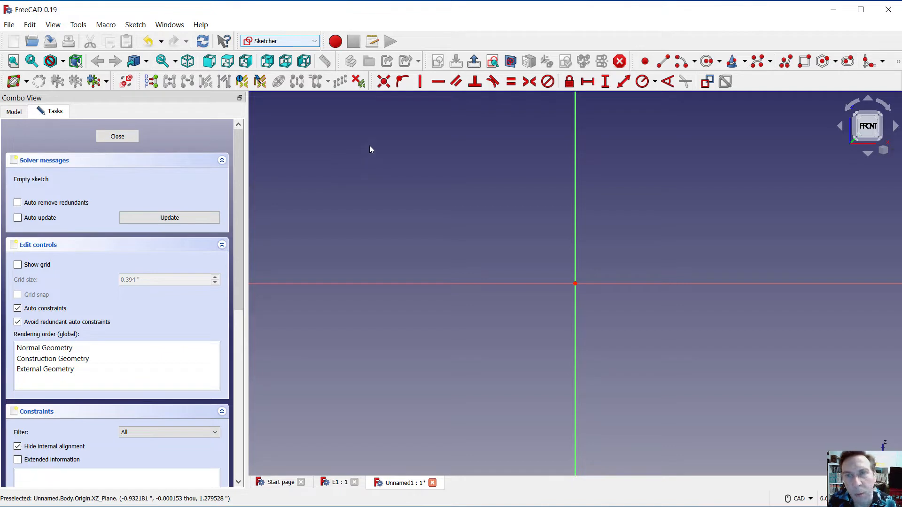
Sketch a rectangle about 0.98 in wide and 1.47 in high with its lower-left corner on the origin.
left_click(897, 63)
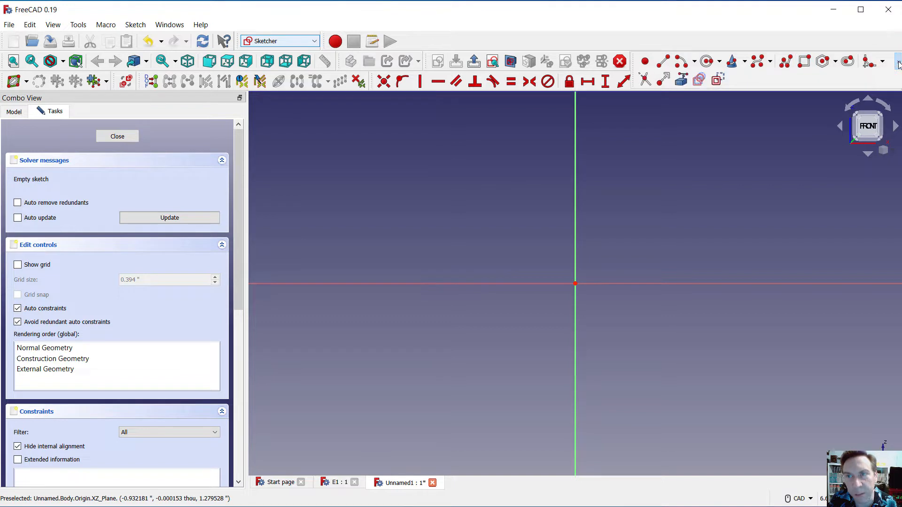
left_click(897, 63)
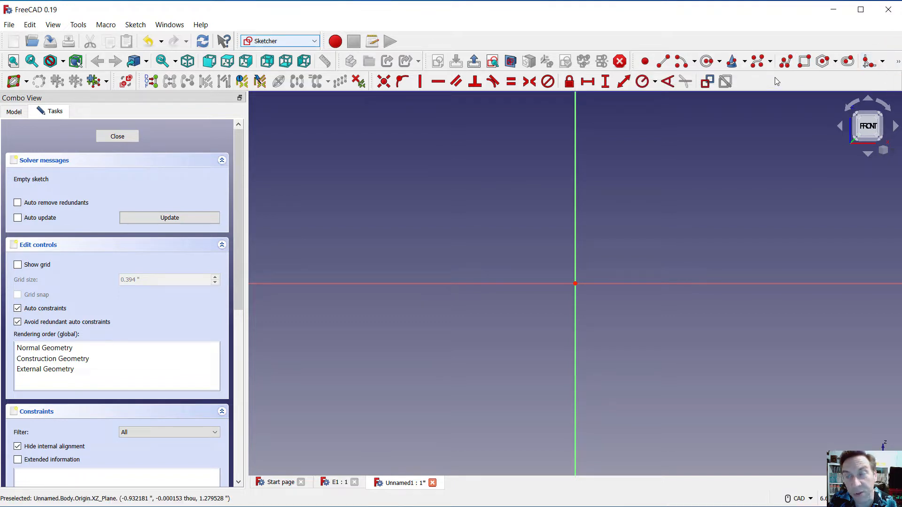
left_click(802, 66)
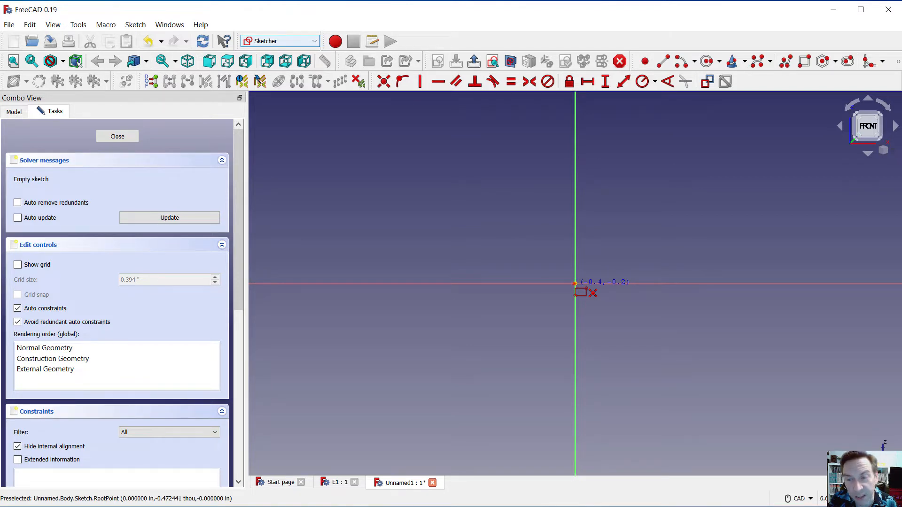
left_click(575, 284)
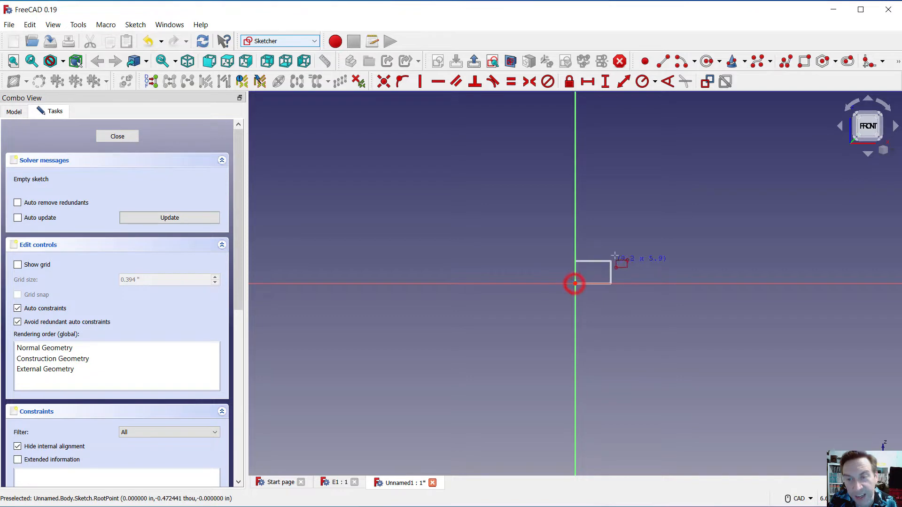
left_click(672, 140)
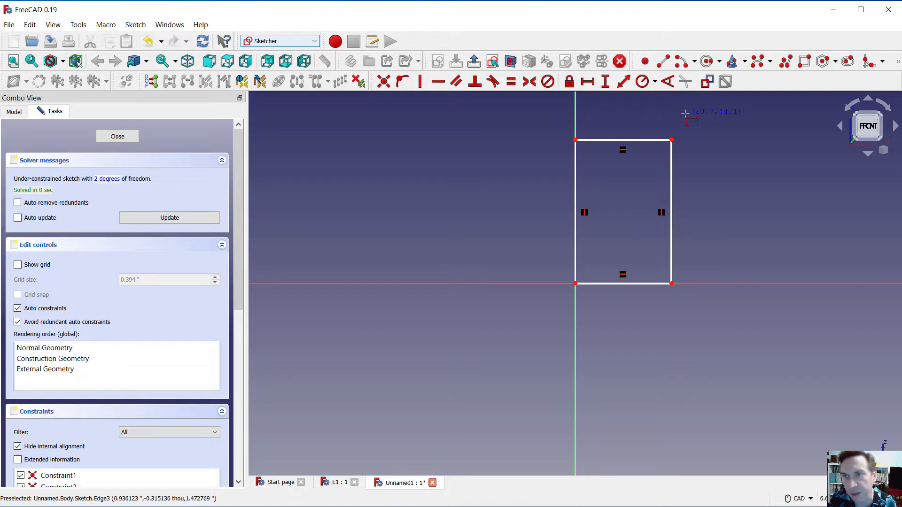
Constrain the horizontal length of the rectangle's bottom edge to 3 in.
left_click(591, 83)
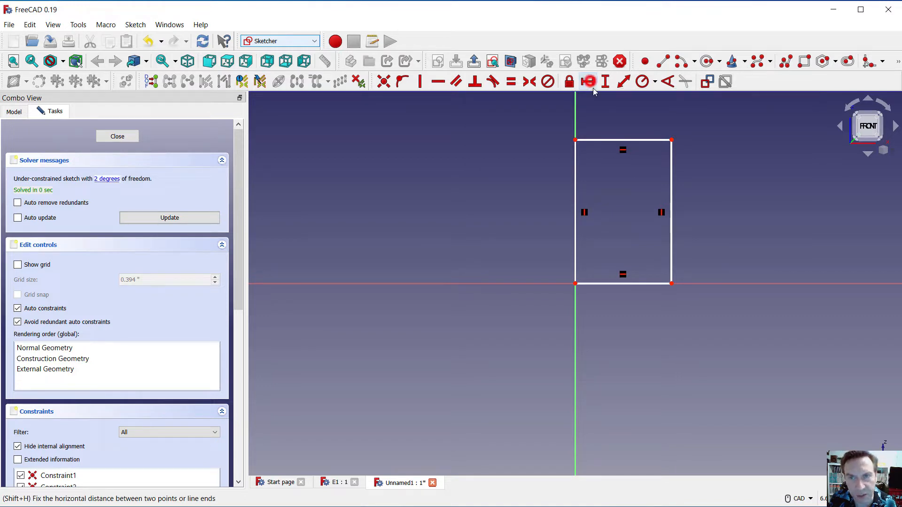
left_click(602, 283)
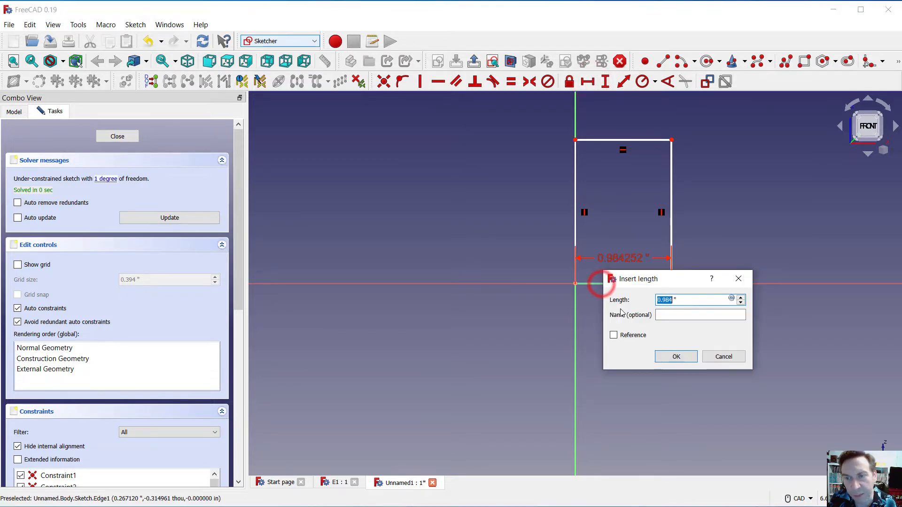
type("3")
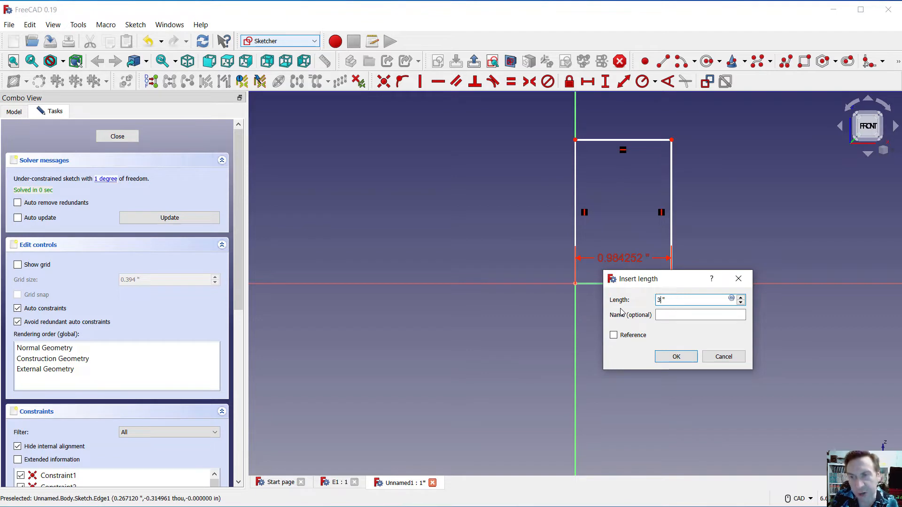
key("Return")
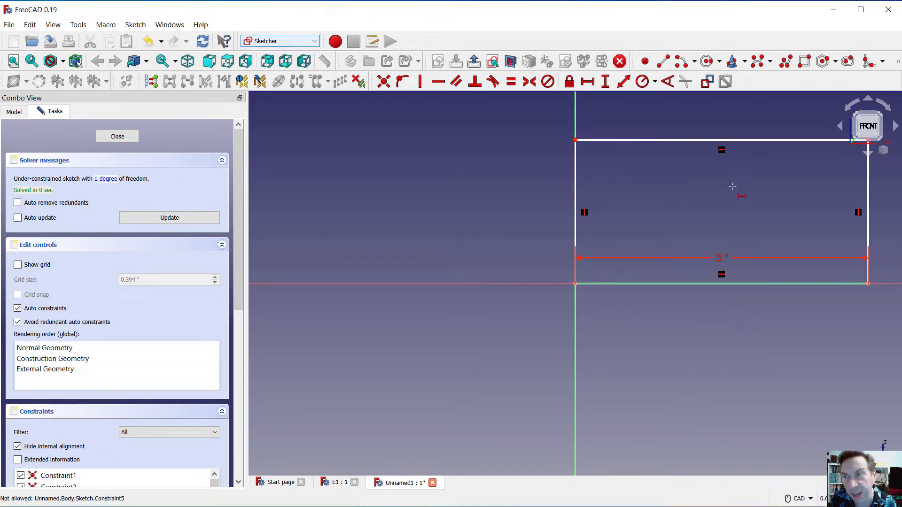
Constrain the vertical length of the rectangle's right edge to 5 in and fit the whole sketch in view.
left_click(605, 85)
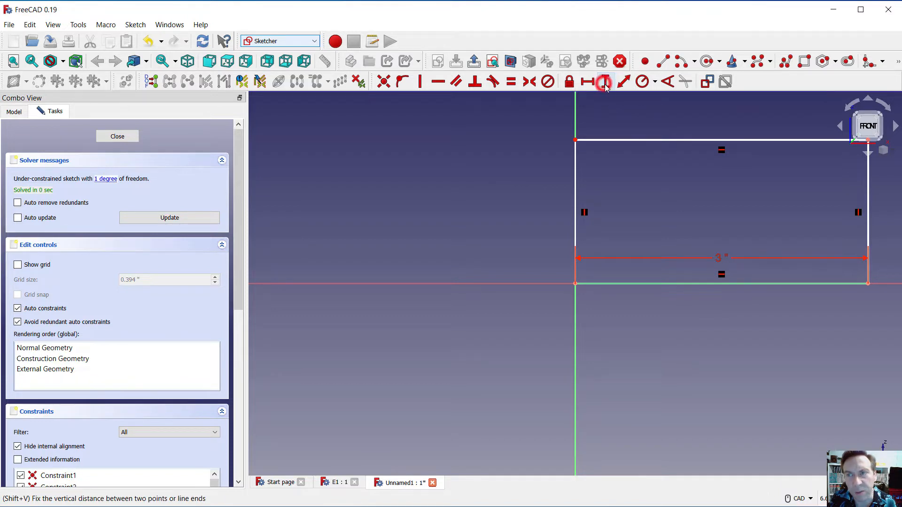
left_click(868, 231)
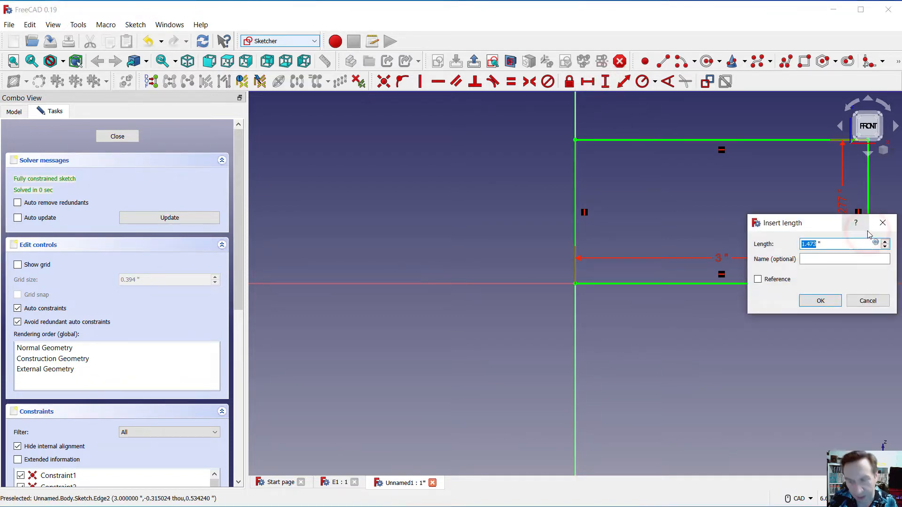
type("3")
key("Return")
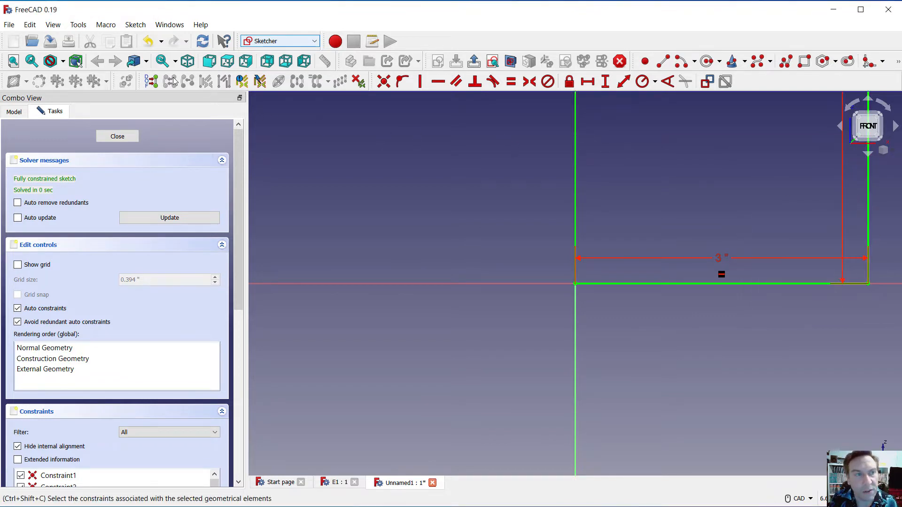
left_click(16, 62)
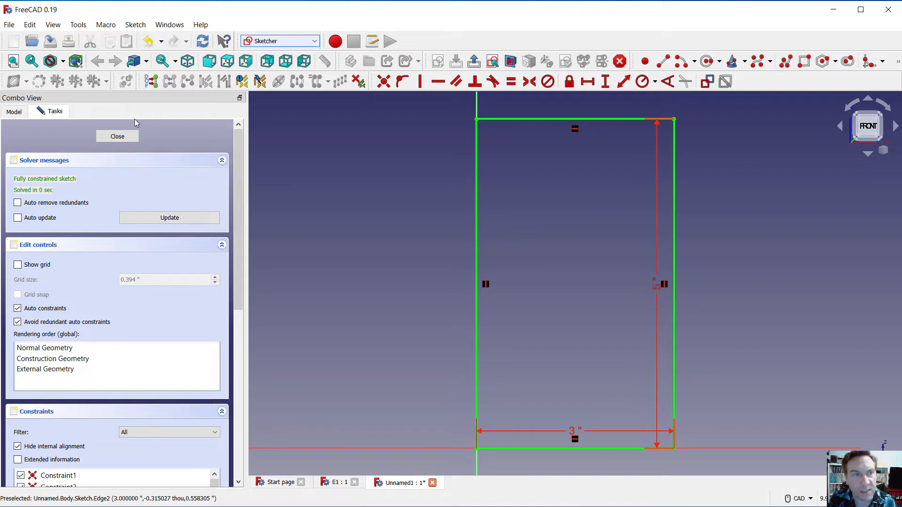
Close the base sketch and pad it to a length of 1 in.
left_click(111, 136)
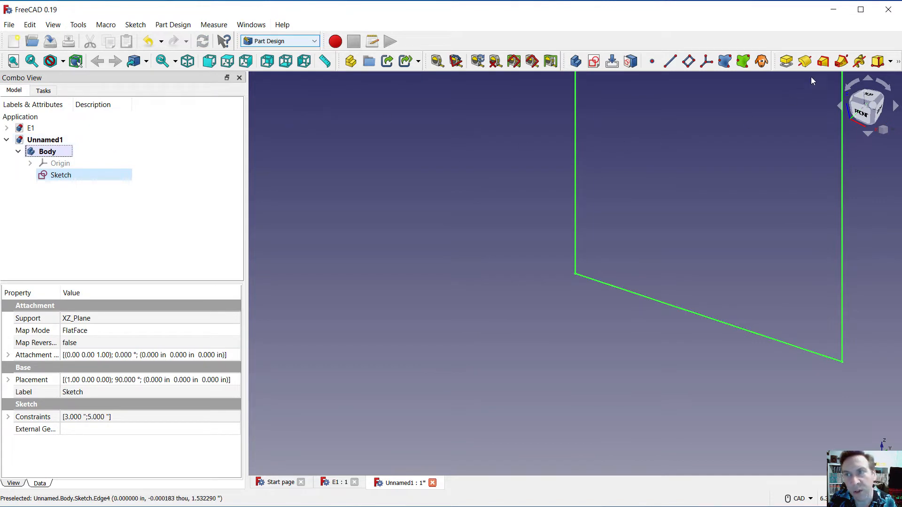
left_click(787, 63)
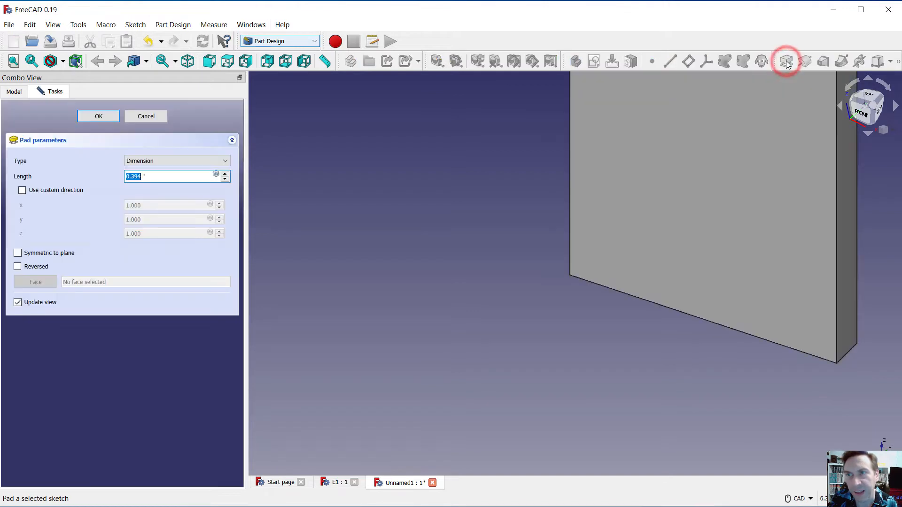
scroll(493, 302, "down", 3)
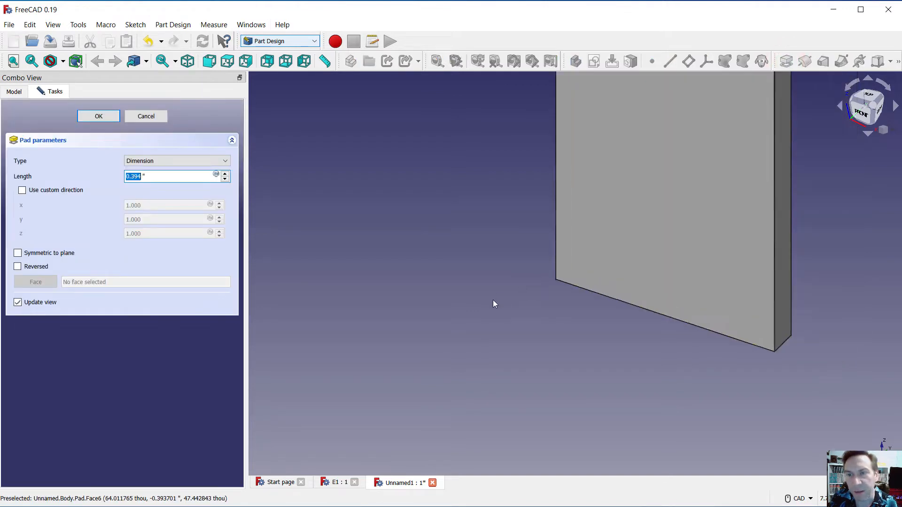
left_click(13, 62)
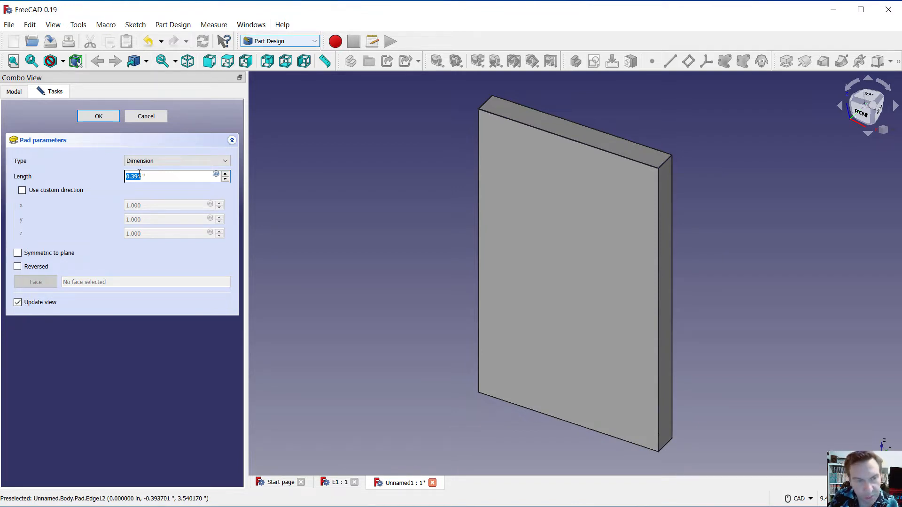
type("1")
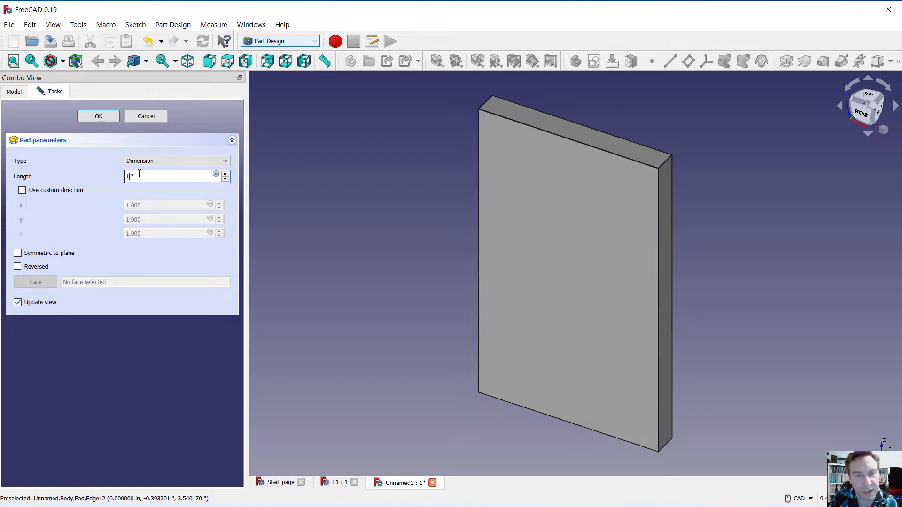
key("Return")
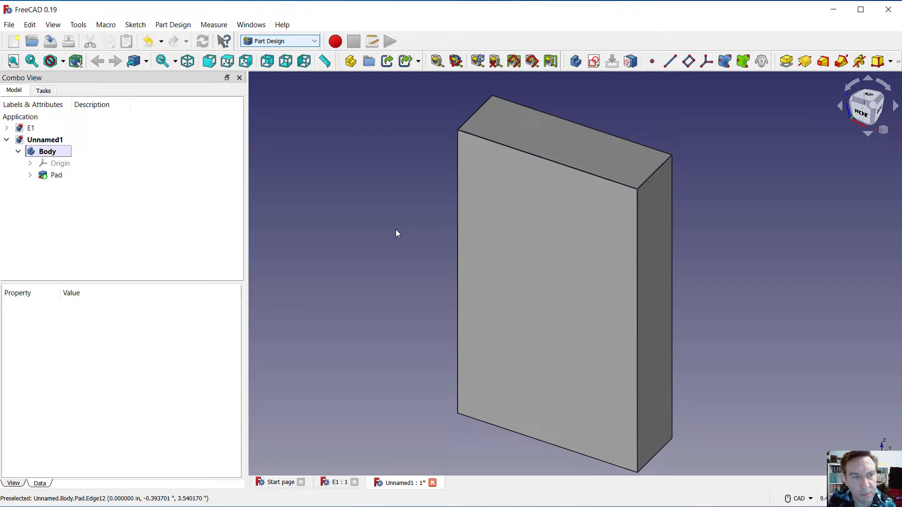
Move the modeling tools so they are all visible and start a new sketch on the block's large front face.
left_click(548, 234)
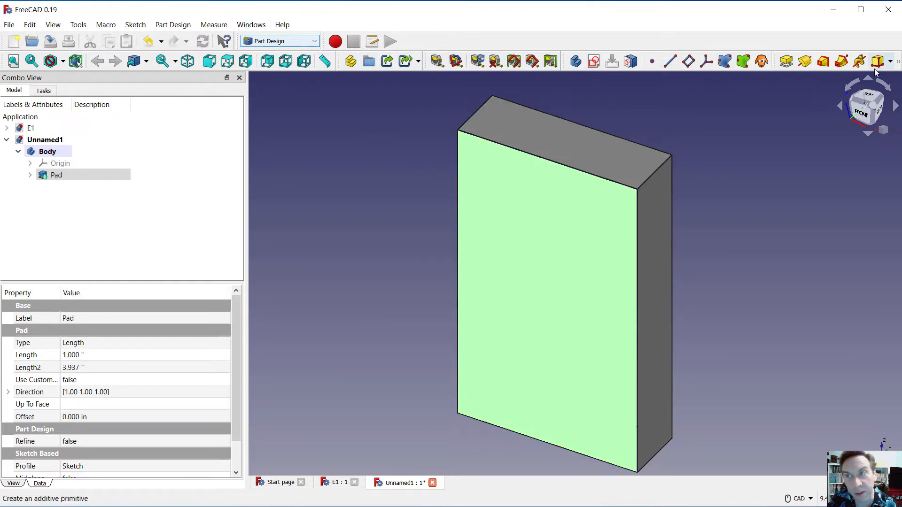
left_click(898, 64)
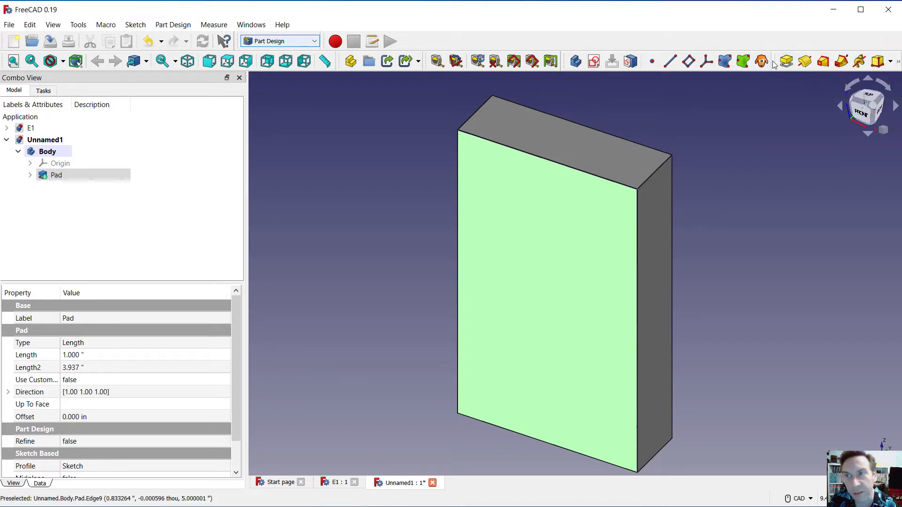
mouse_move(776, 62)
left_mouse_down()
mouse_move(698, 70)
mouse_move(390, 39)
mouse_move(410, 41)
left_mouse_up()
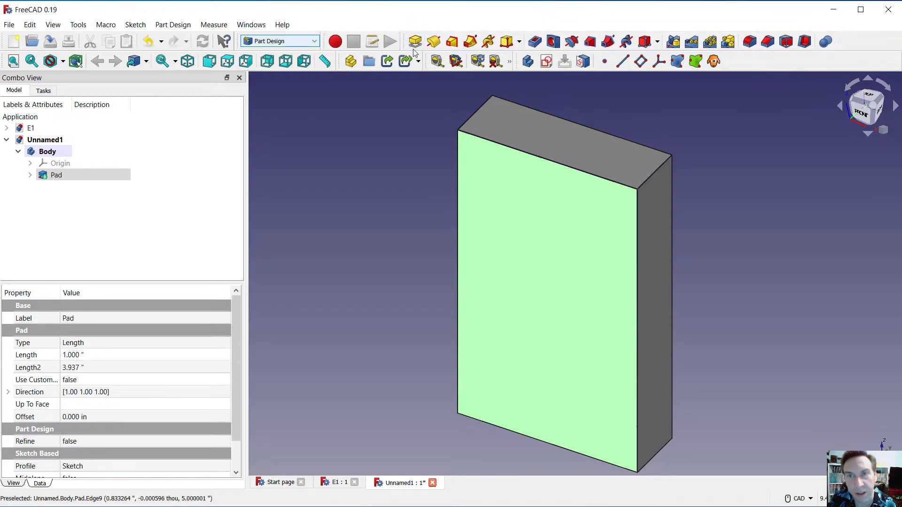
left_click(547, 62)
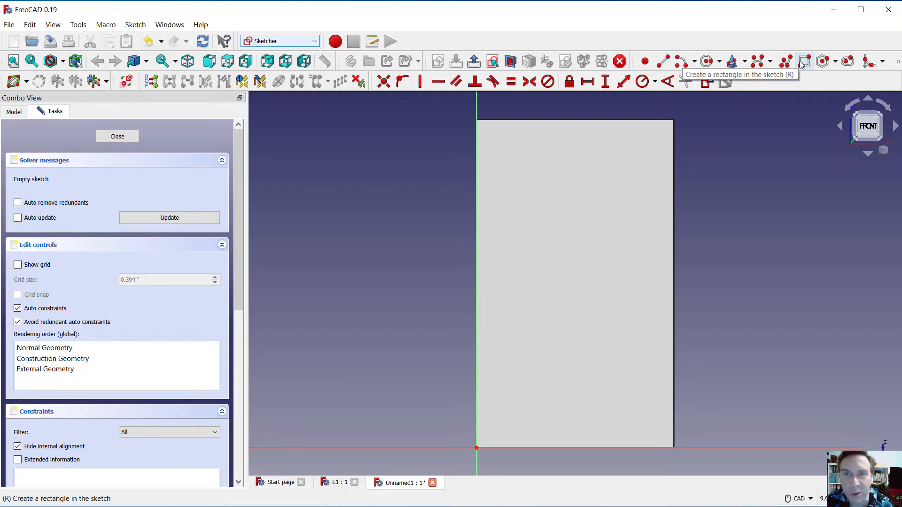
Link the block's top edge and right edge into the sketch as external geometry.
left_click(897, 62)
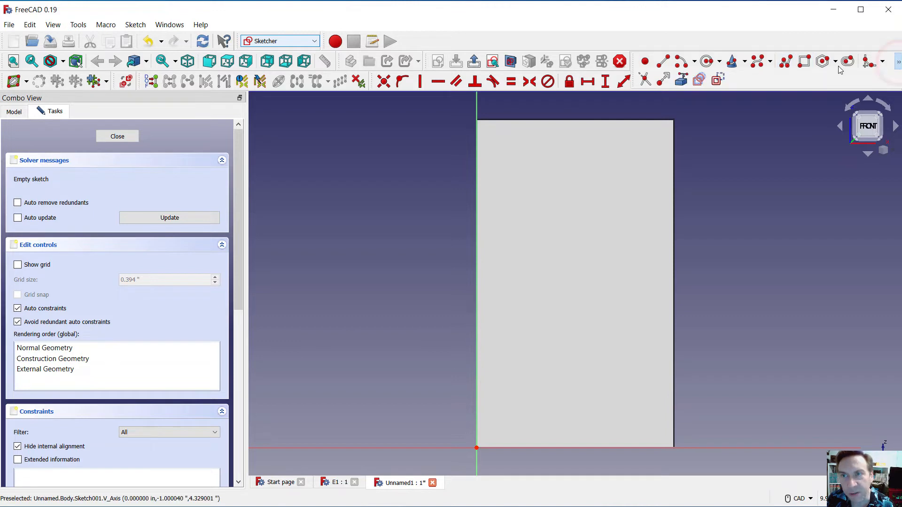
left_click(684, 82)
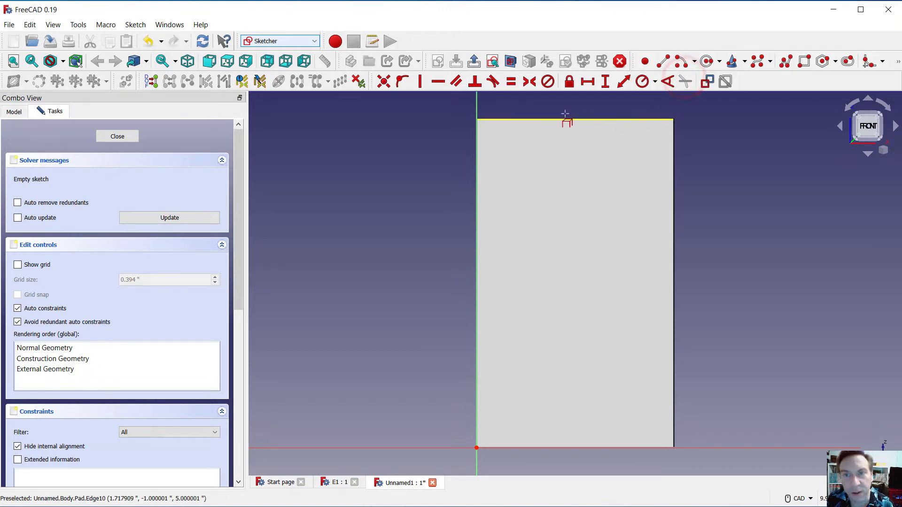
left_click(547, 119)
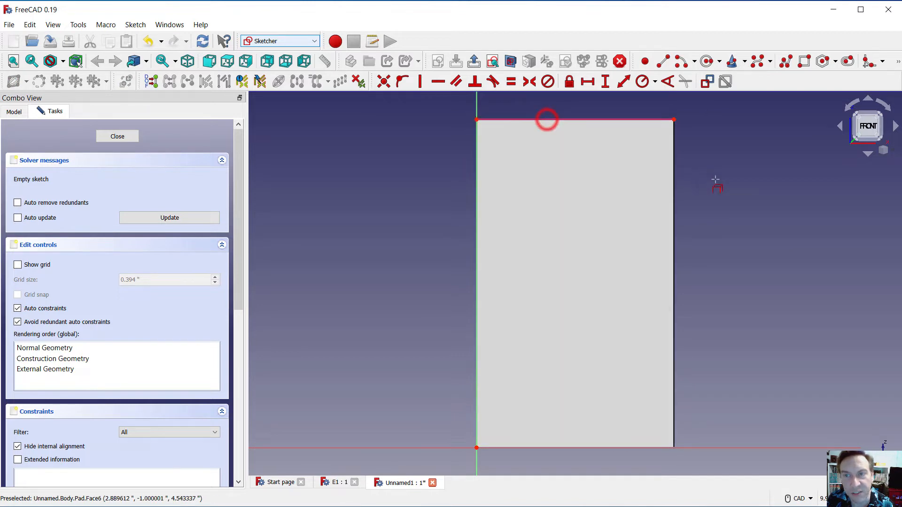
left_click(675, 168)
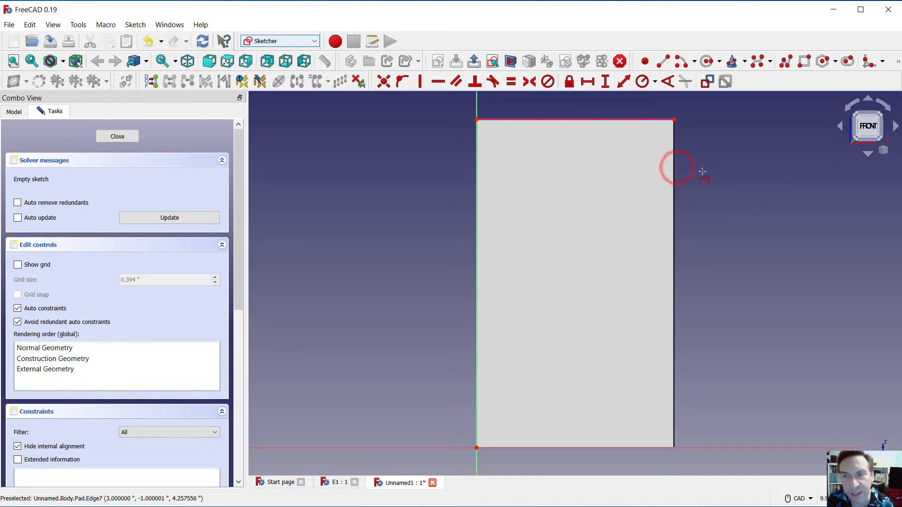
left_click(675, 162)
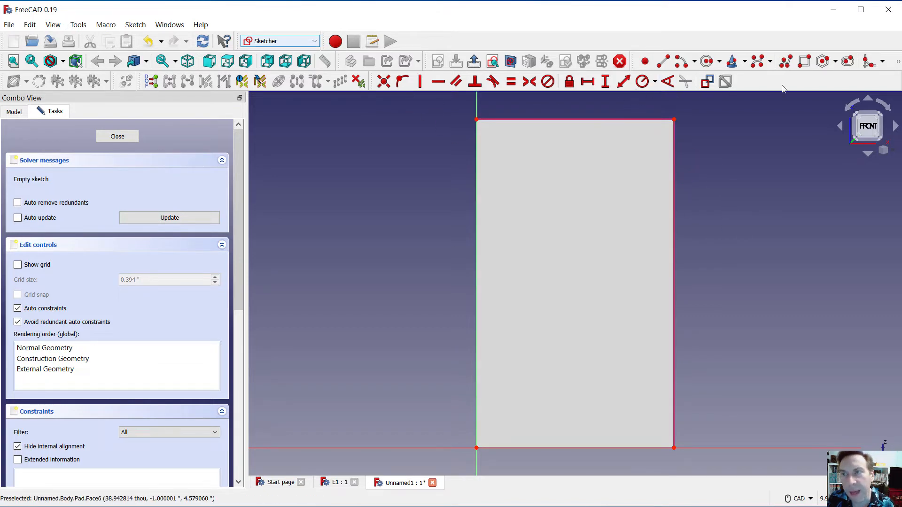
Sketch a rectangle about 3.24 in high from the face's upper-left corner to a point on the linked right edge.
left_click(803, 61)
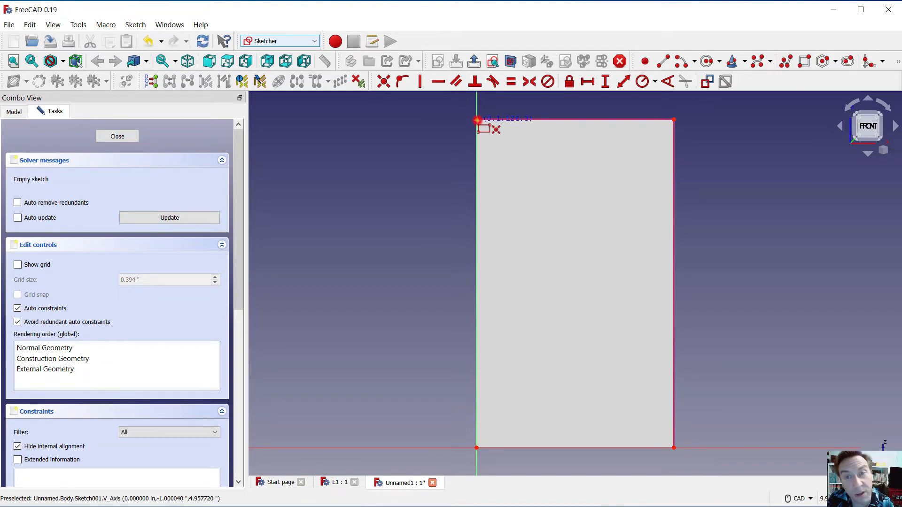
left_click(476, 119)
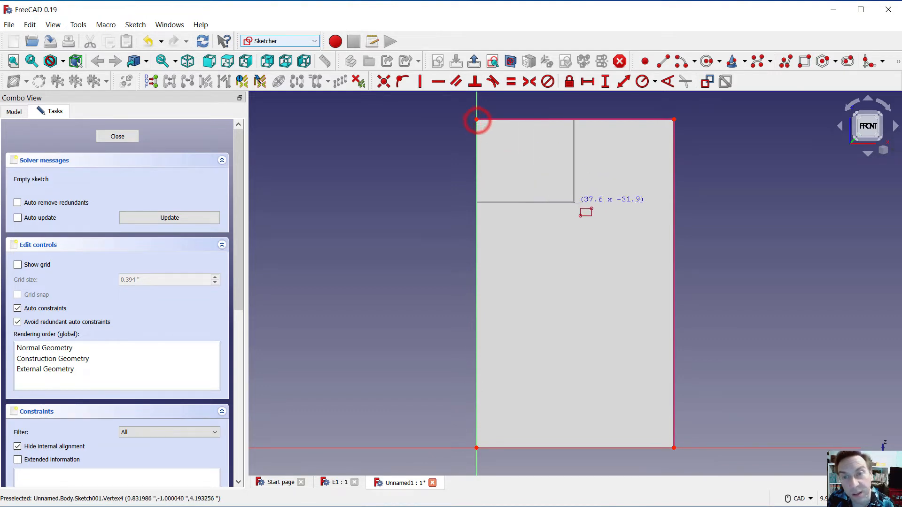
left_click(675, 333)
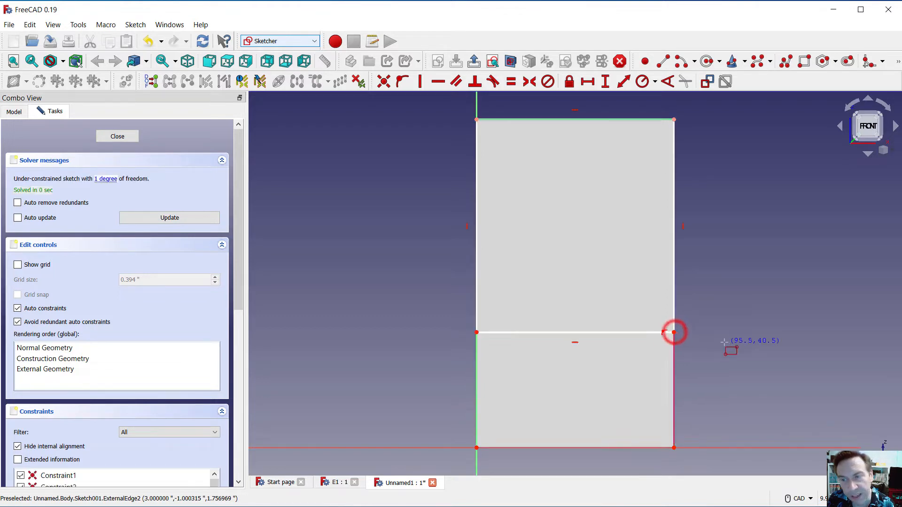
Constrain the vertical length of the rectangle's right edge to 3.5 in.
left_click(605, 82)
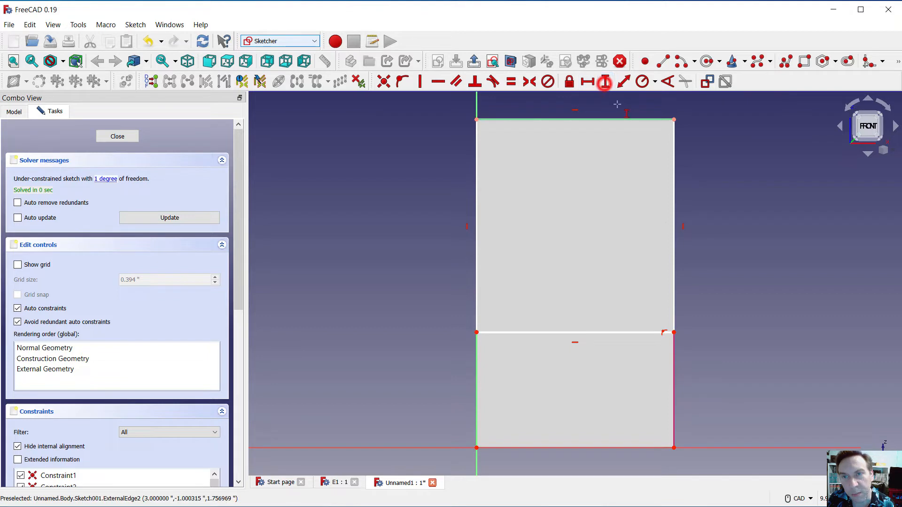
left_click(674, 232)
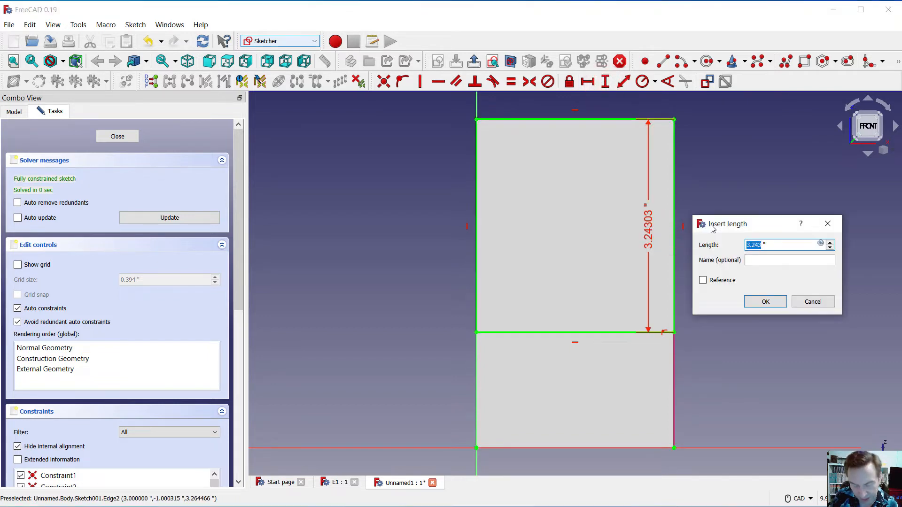
type("3.5")
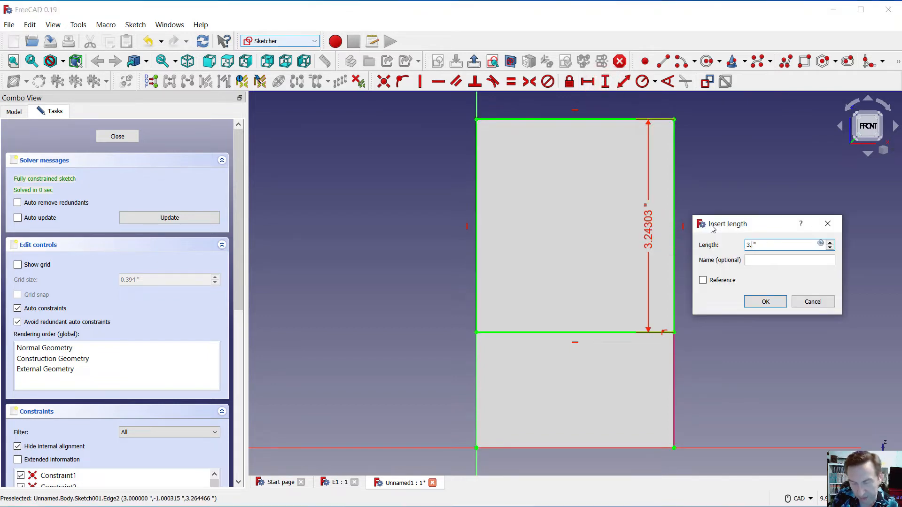
key("Return")
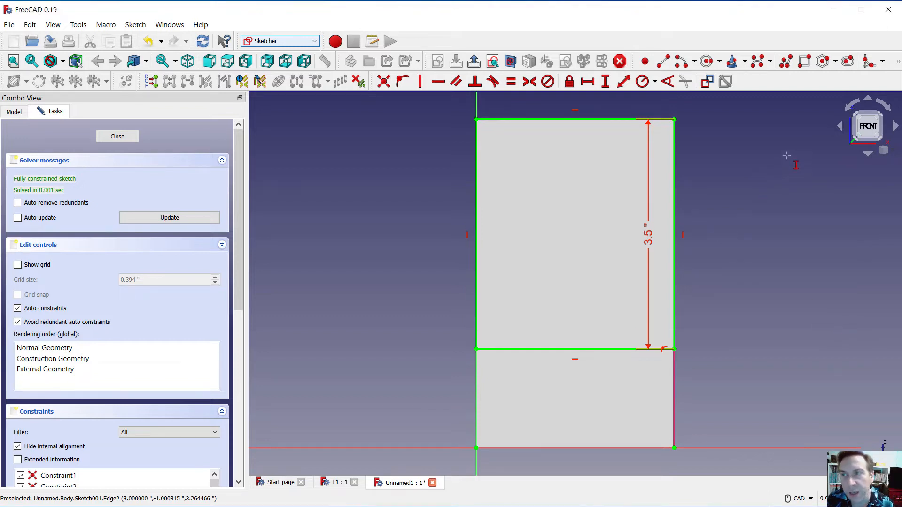
Close the sketch and pocket the rectangle 0.5 in deep to cut the step in the block.
left_click(889, 152)
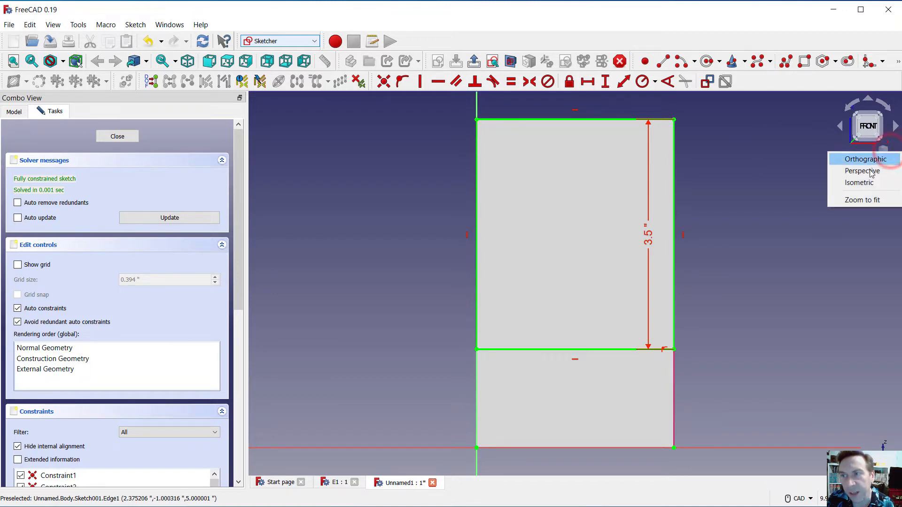
left_click(858, 183)
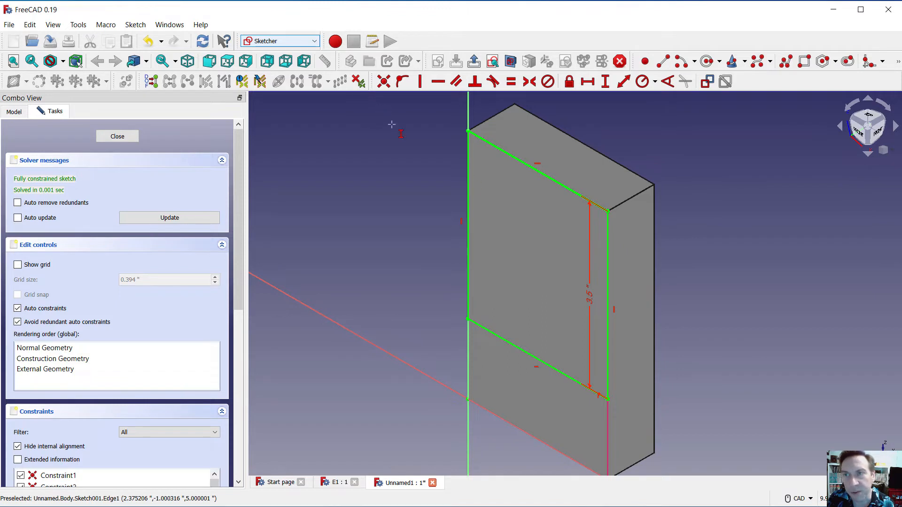
left_click(898, 62)
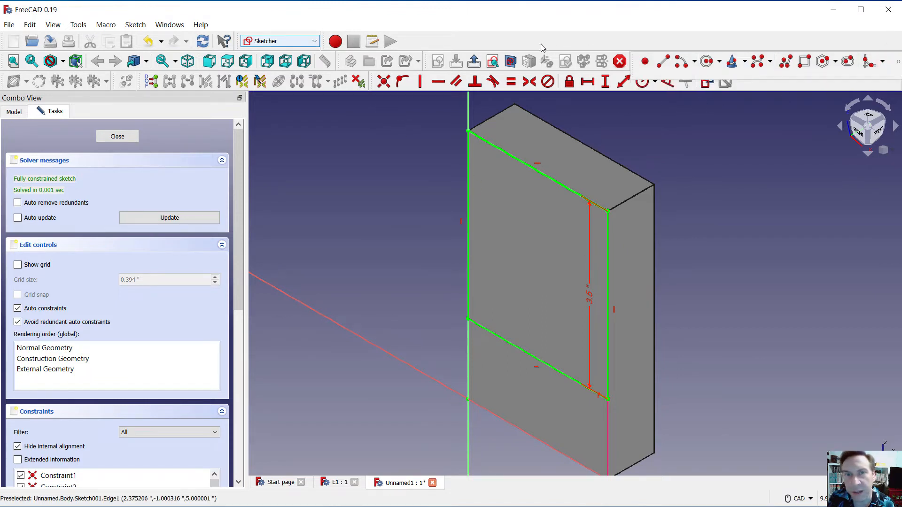
left_click(109, 139)
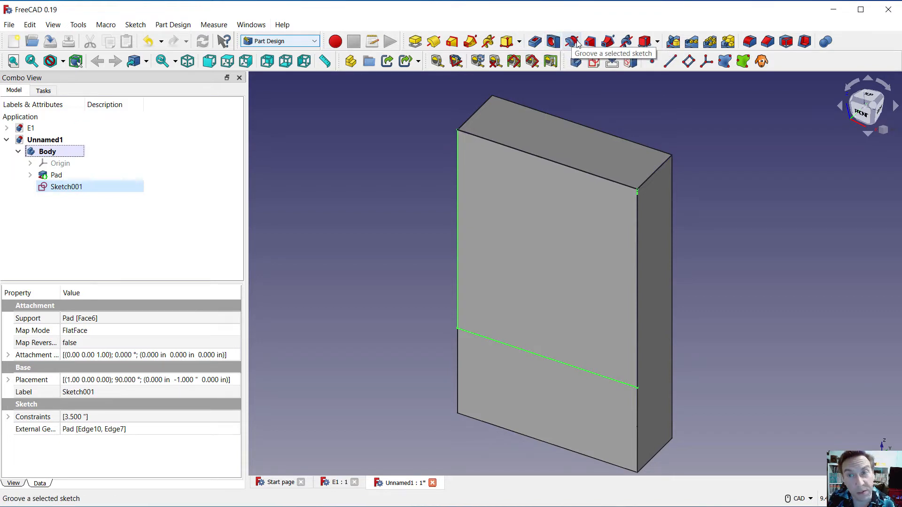
left_click(536, 43)
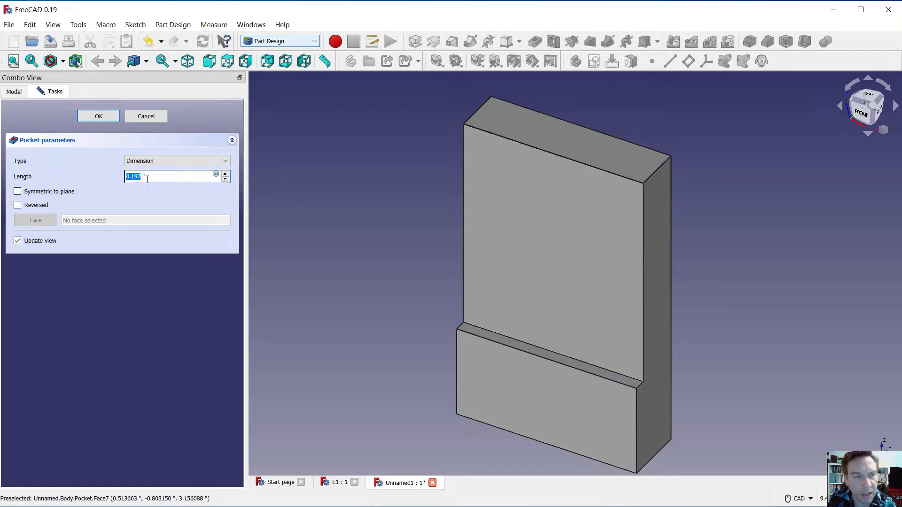
type(".5")
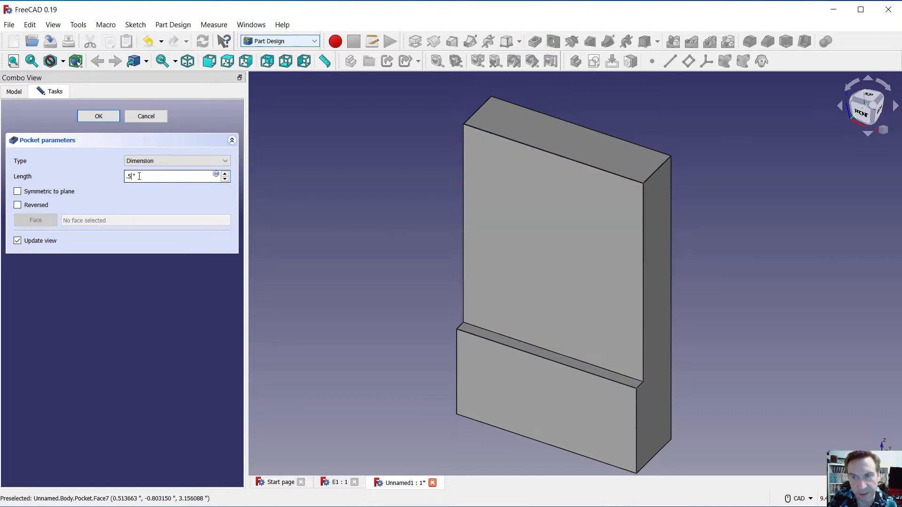
key("Return")
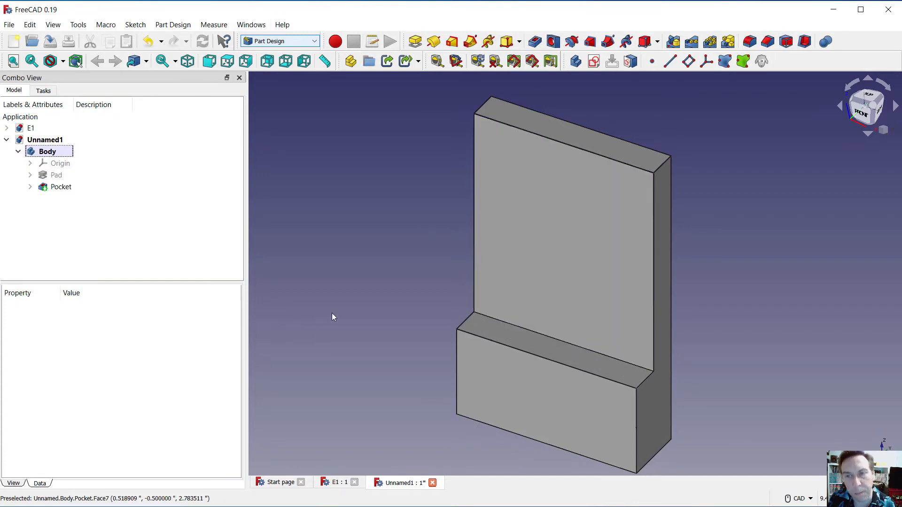
Start a new sketch on the recessed upper face and draw a circle of about 0.33 in radius near its upper-left corner.
left_click(549, 202)
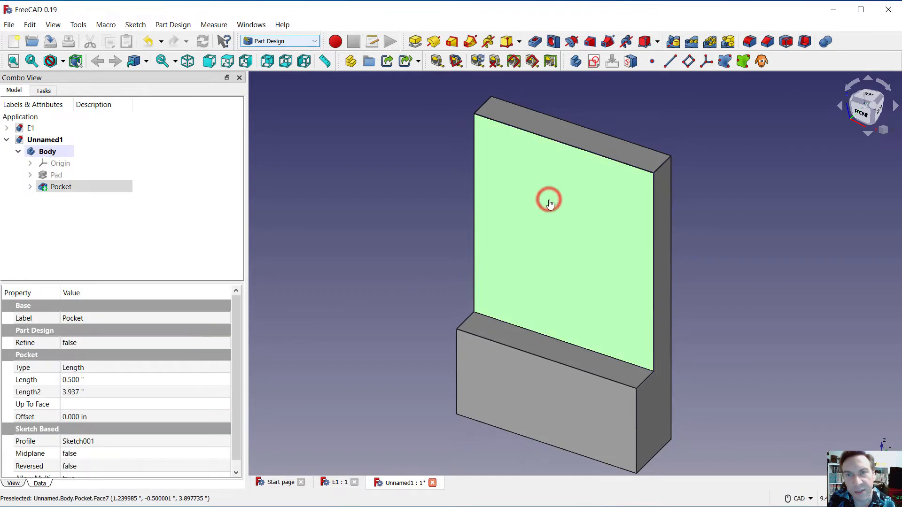
left_click(596, 64)
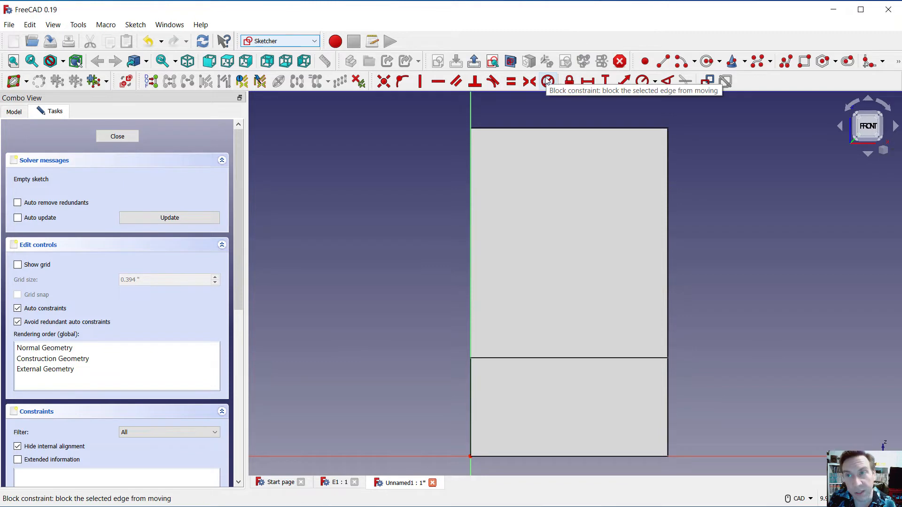
left_click(707, 61)
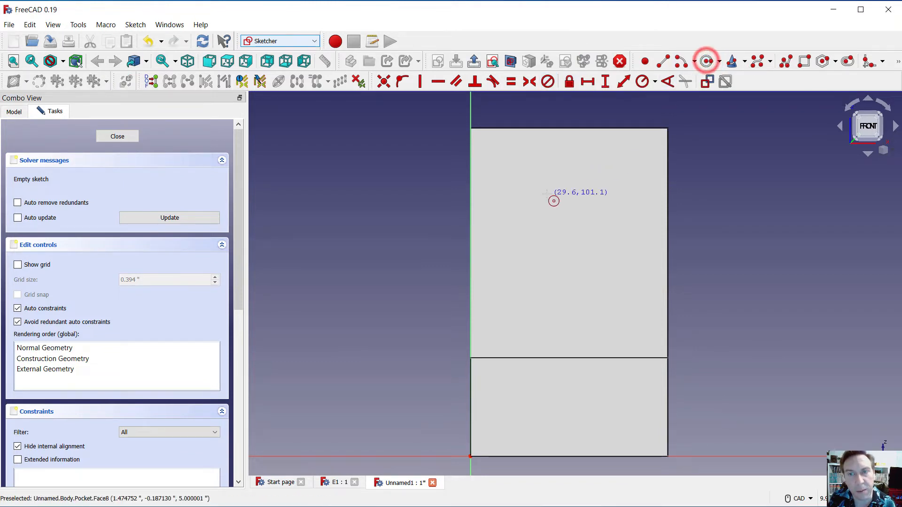
left_click(524, 189)
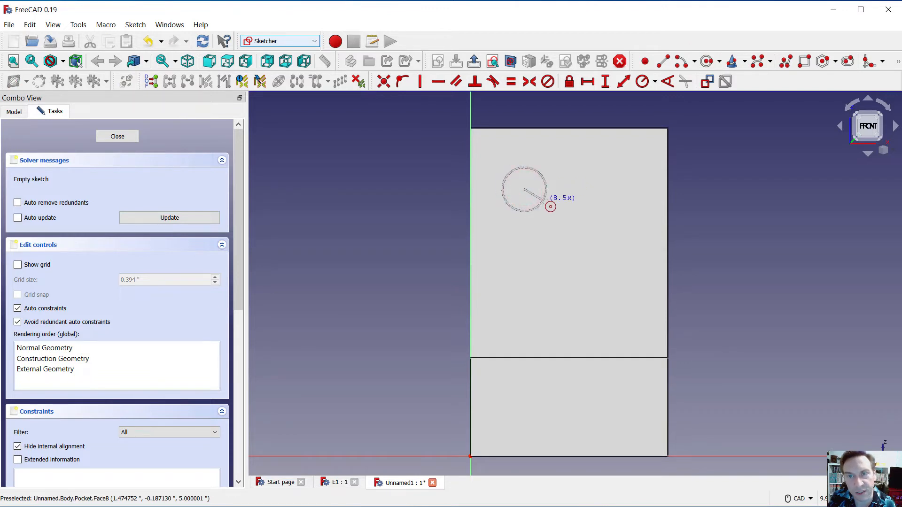
left_click(544, 200)
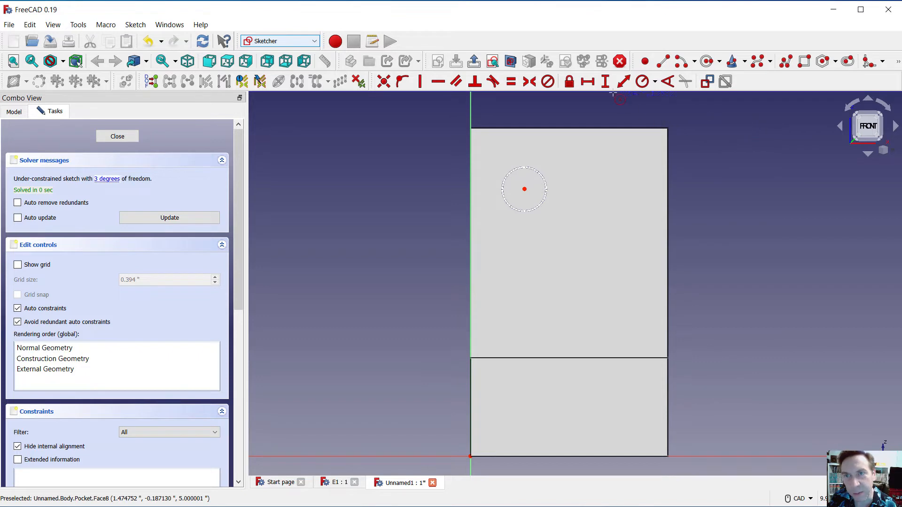
Constrain the diameter of the circle on the recessed face to 0.75 in.
left_click(656, 83)
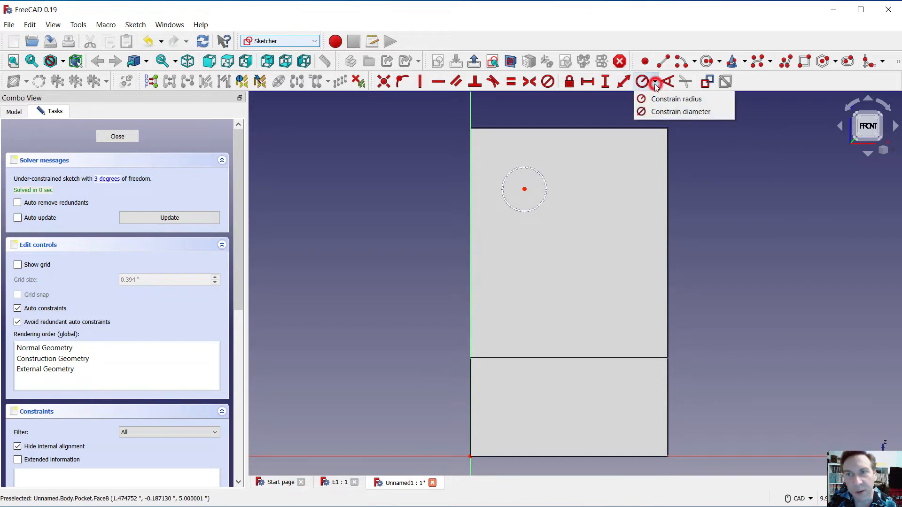
left_click(646, 112)
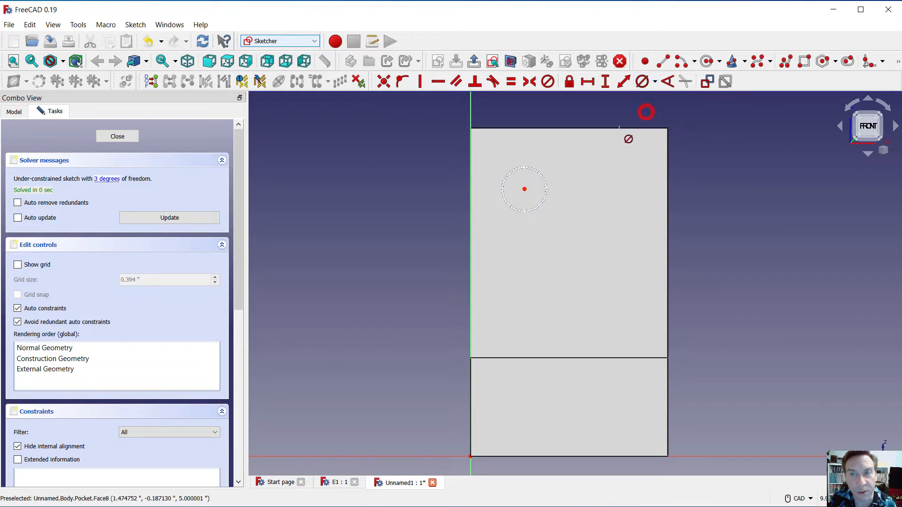
left_click(515, 171)
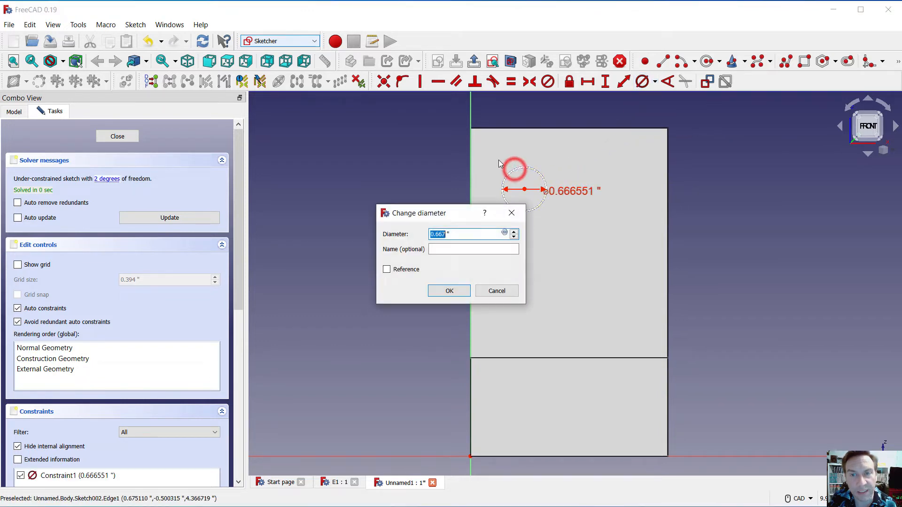
type(".75")
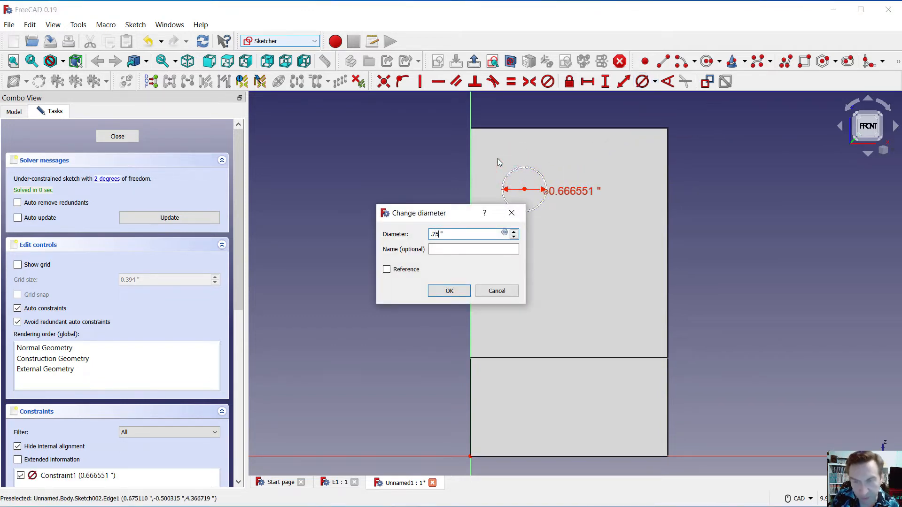
key("Return")
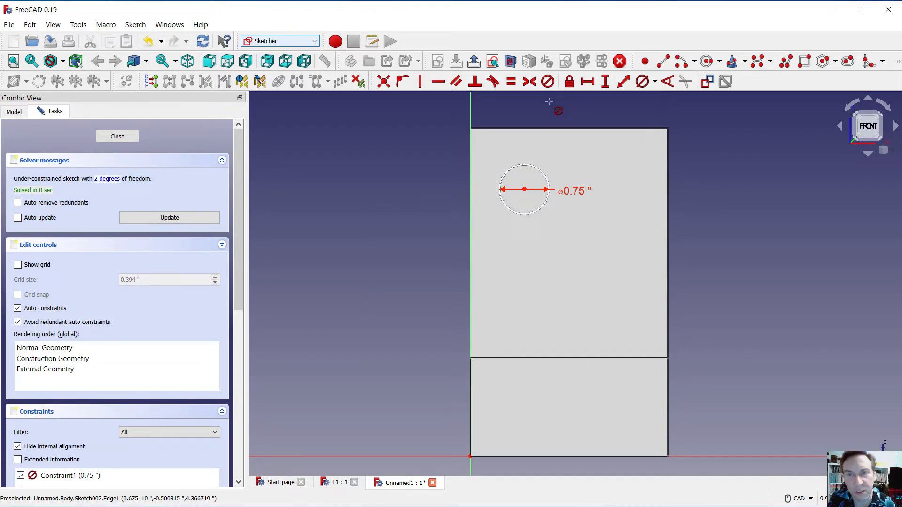
Constrain the horizontal distance between the circle's center and the sketch origin to 1 in.
left_click(587, 83)
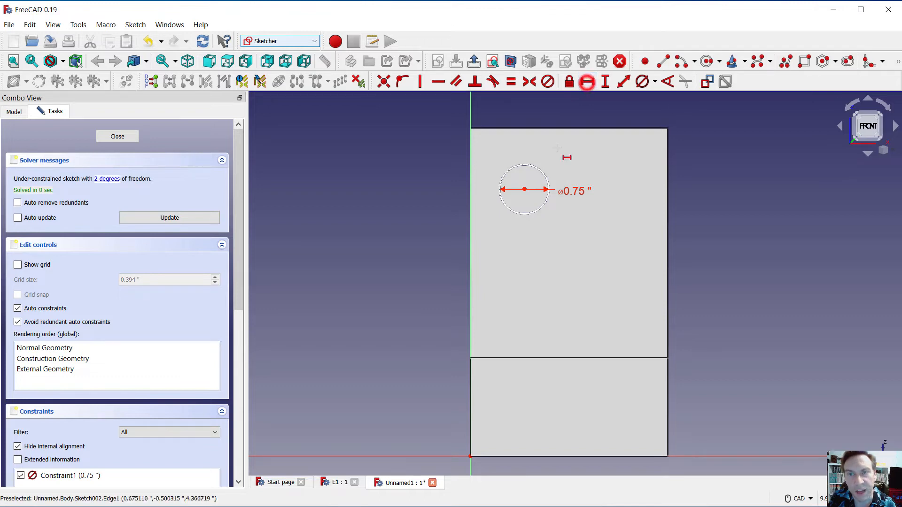
left_click(525, 189)
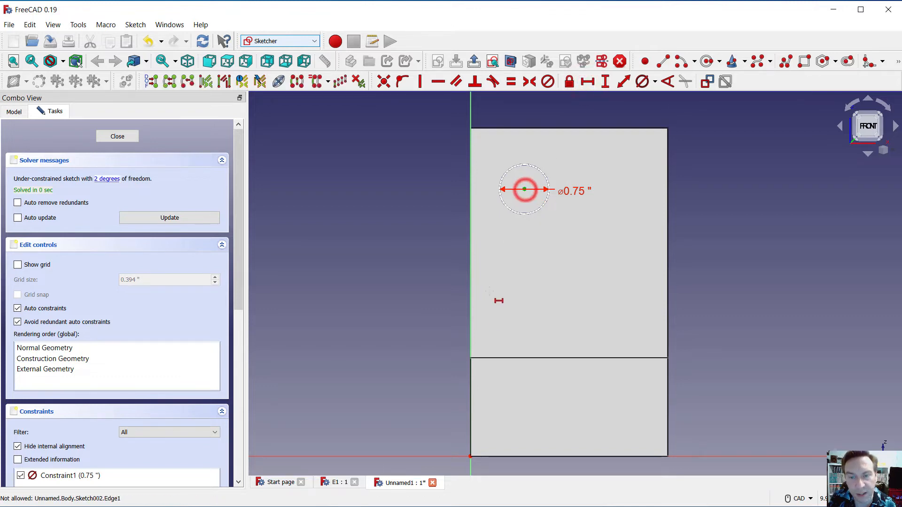
left_click(470, 455)
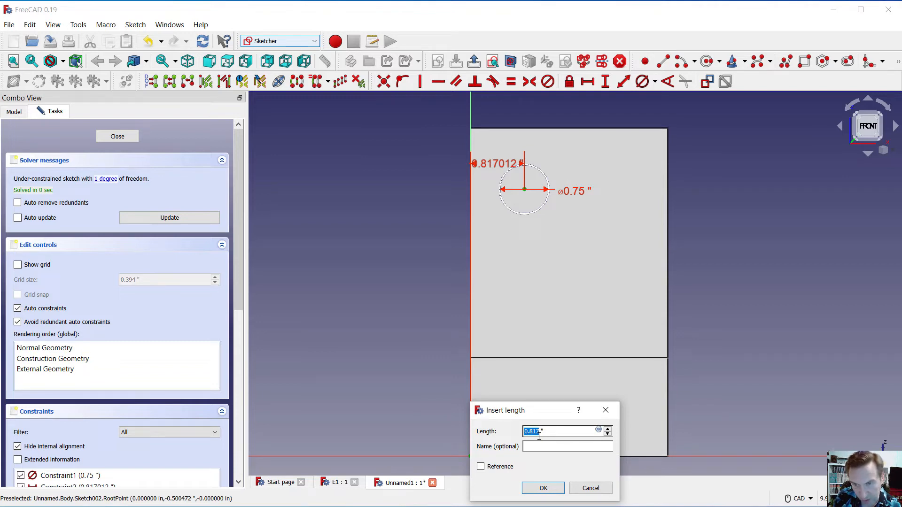
type("1")
key("Return")
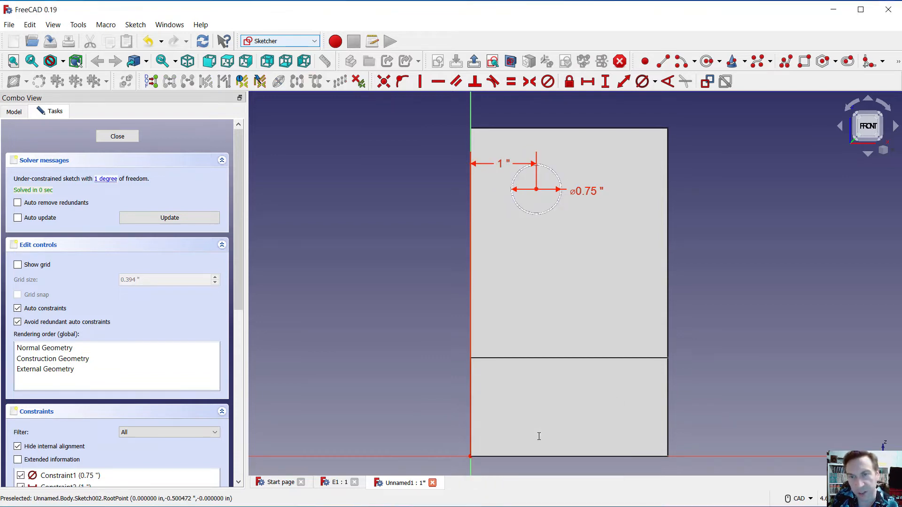
Constrain the vertical distance from the sketch origin to the circle's center to 4 in.
left_click(605, 82)
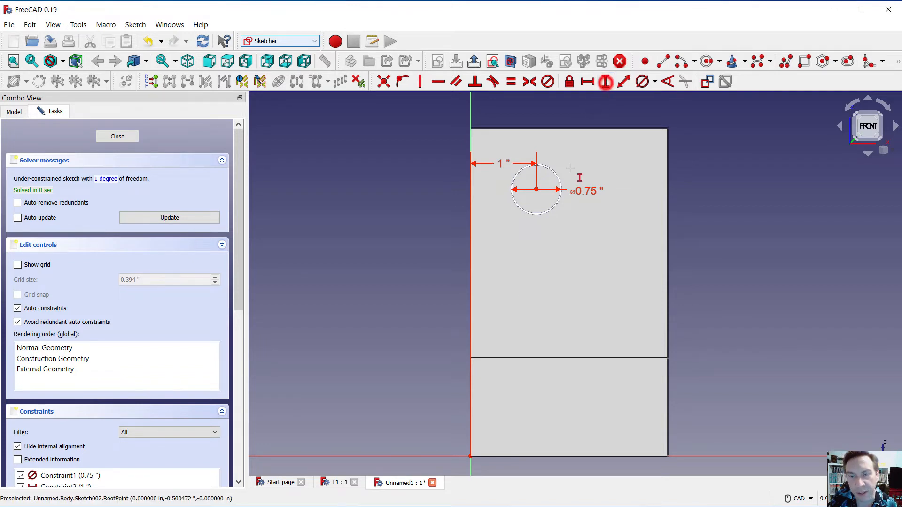
left_click(470, 456)
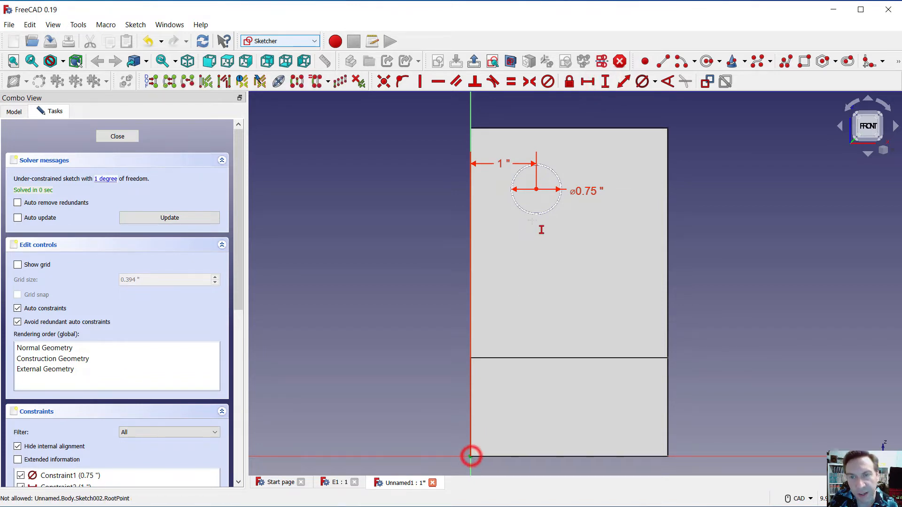
left_click(537, 188)
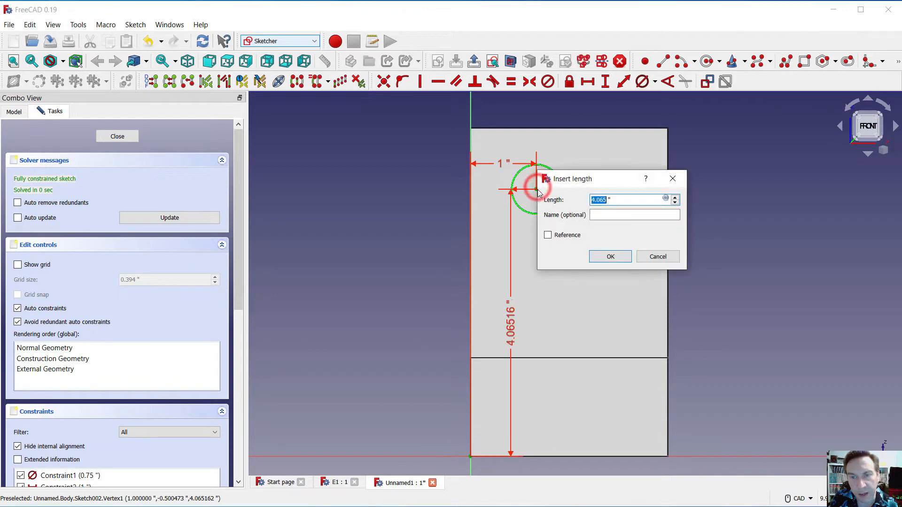
type("4")
key("Return")
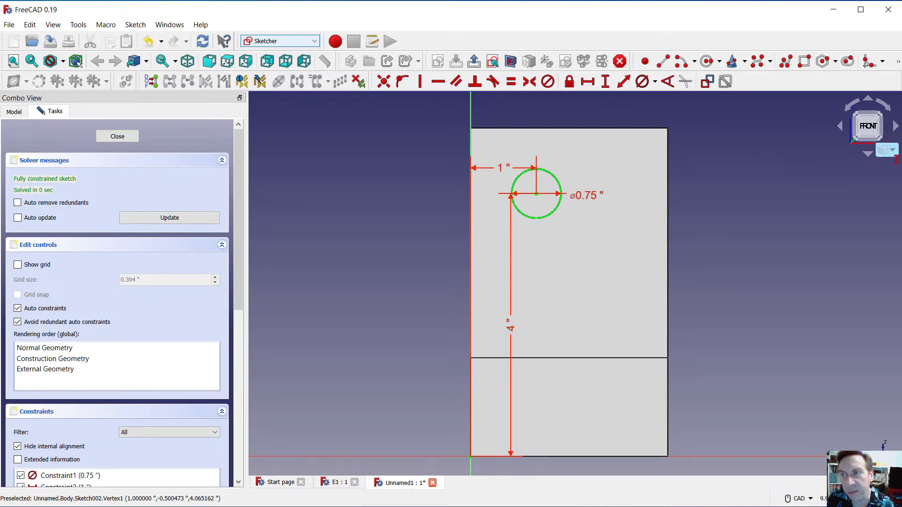
Close the circle sketch and create an unthreaded hole from it with a 0.75 in diameter.
left_click(884, 150)
left_click(858, 179)
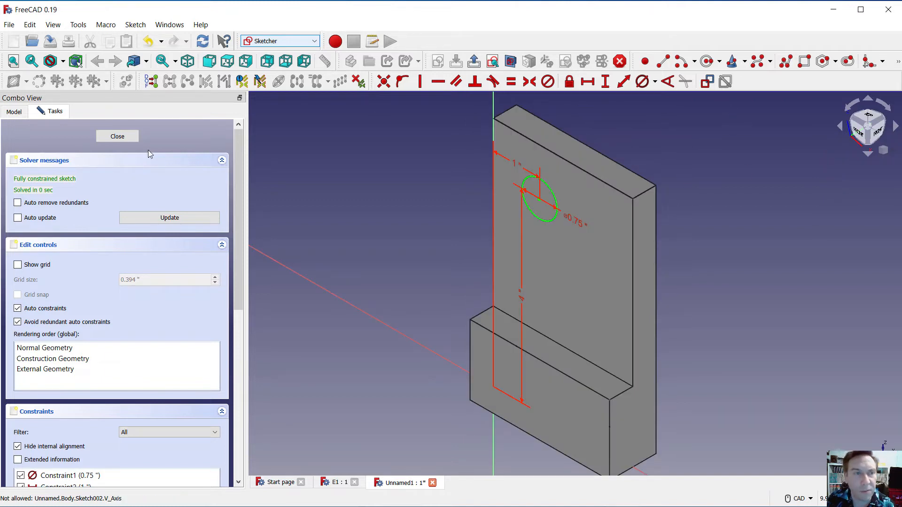
left_click(130, 140)
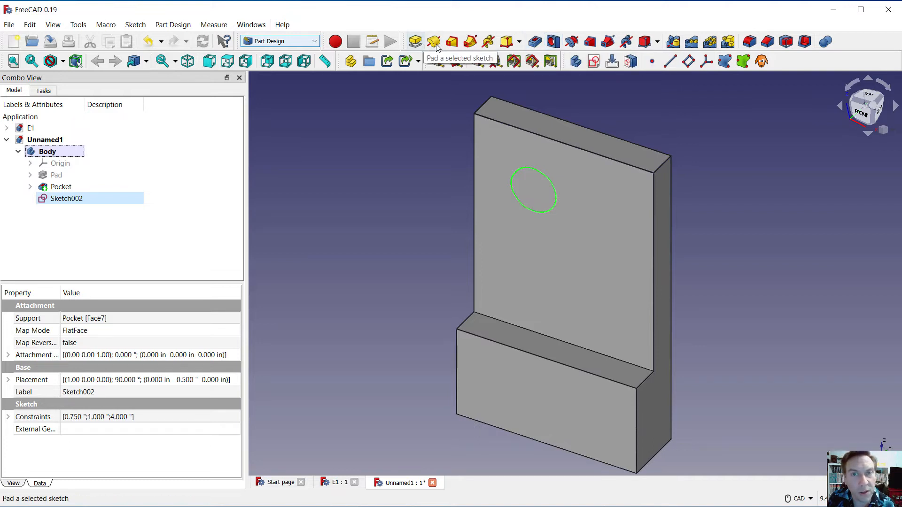
left_click(553, 44)
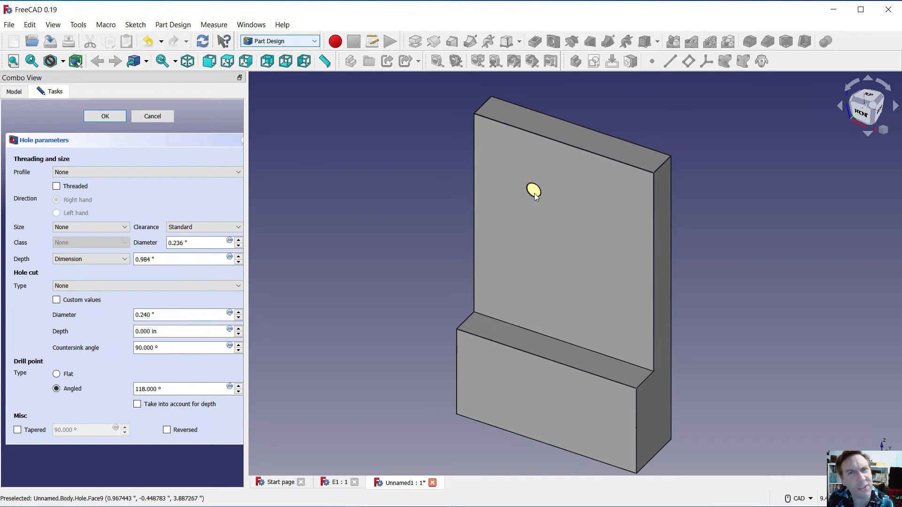
left_click(183, 243)
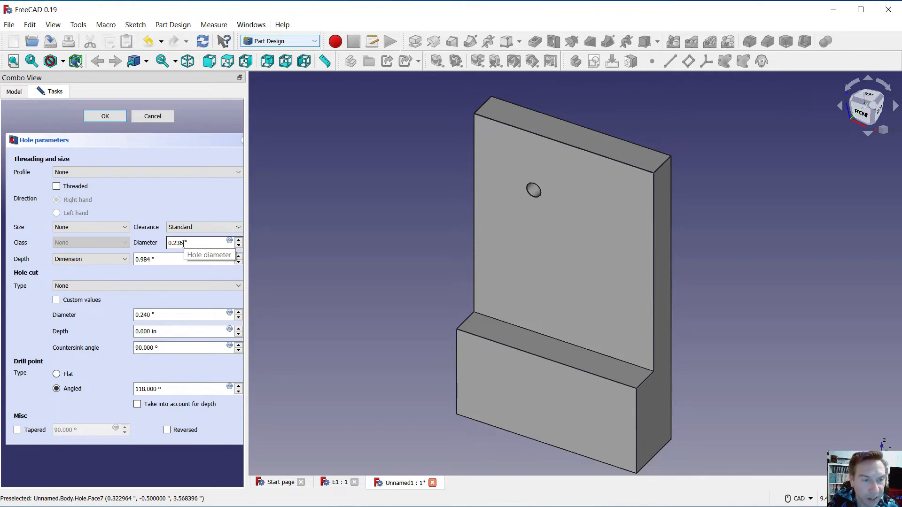
double_click(176, 243)
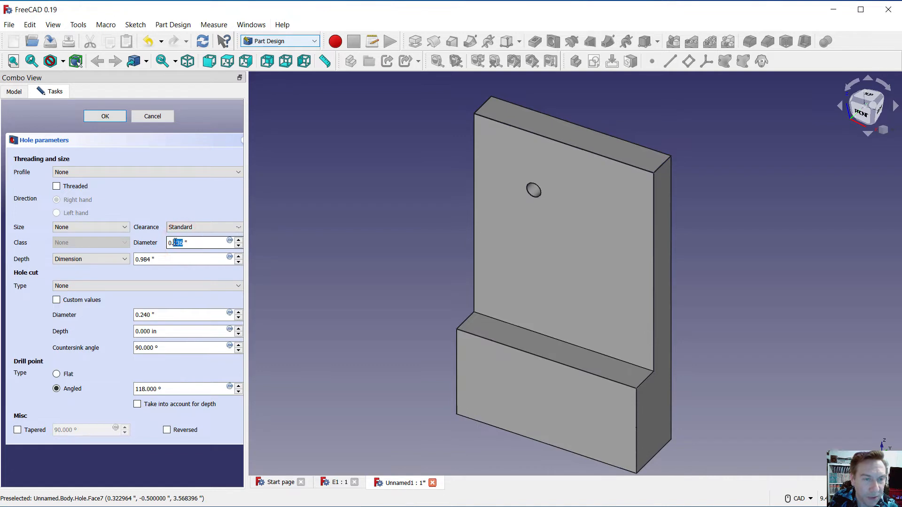
type("75")
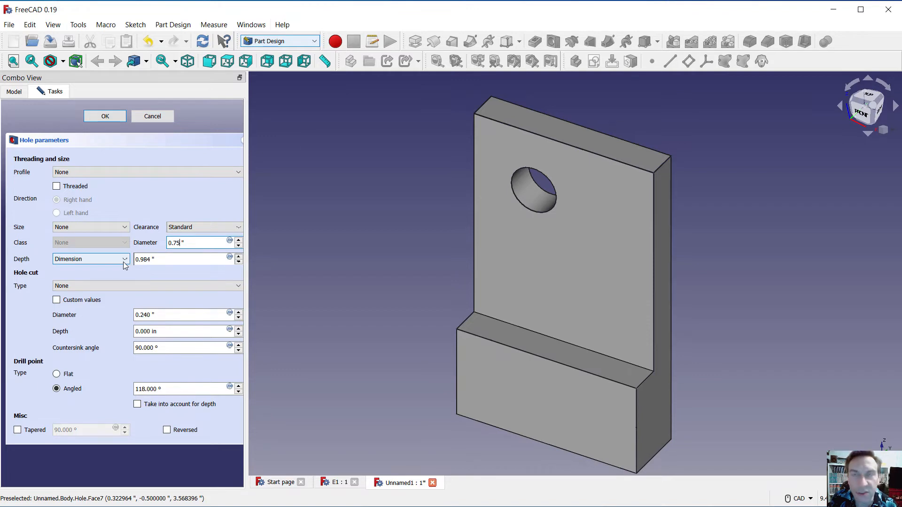
left_click(112, 117)
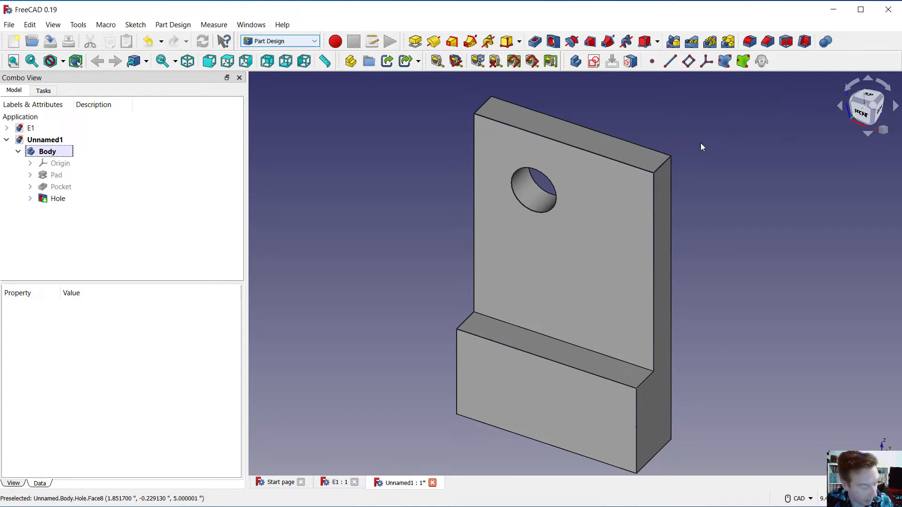
Fillet the right-hand short corner edges of the upper wall and the lower step with a 1 in radius.
left_click(662, 168)
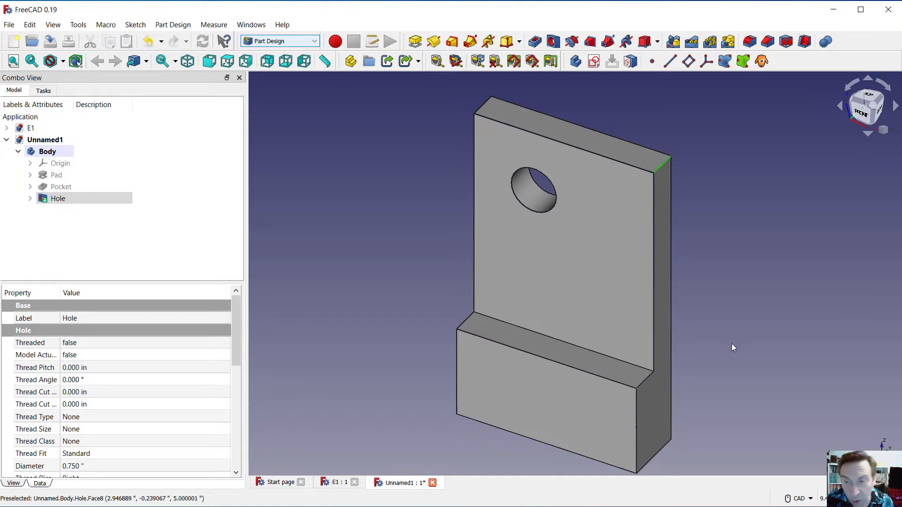
left_click(646, 383, "ctrl")
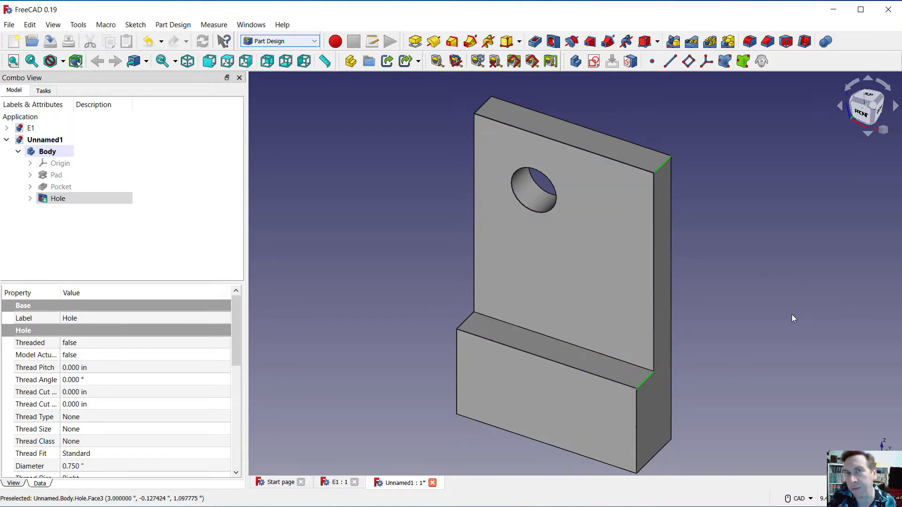
left_click(749, 45)
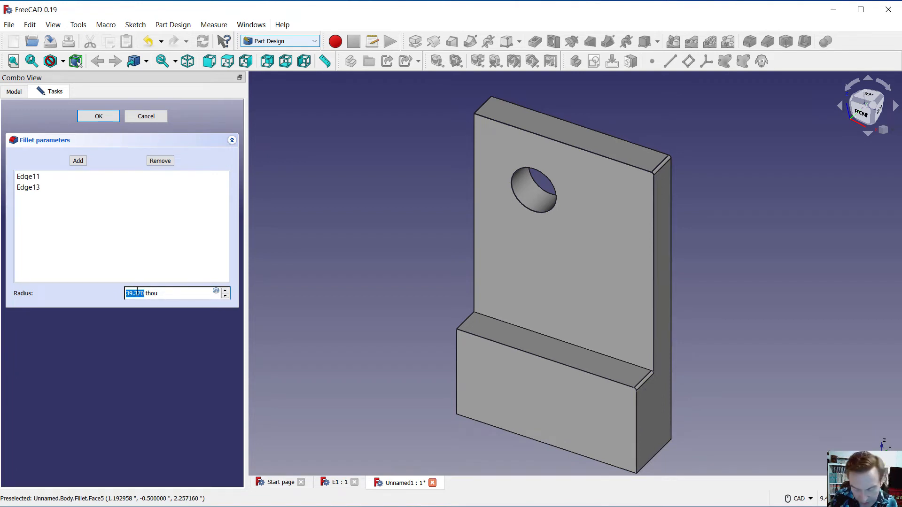
type("1")
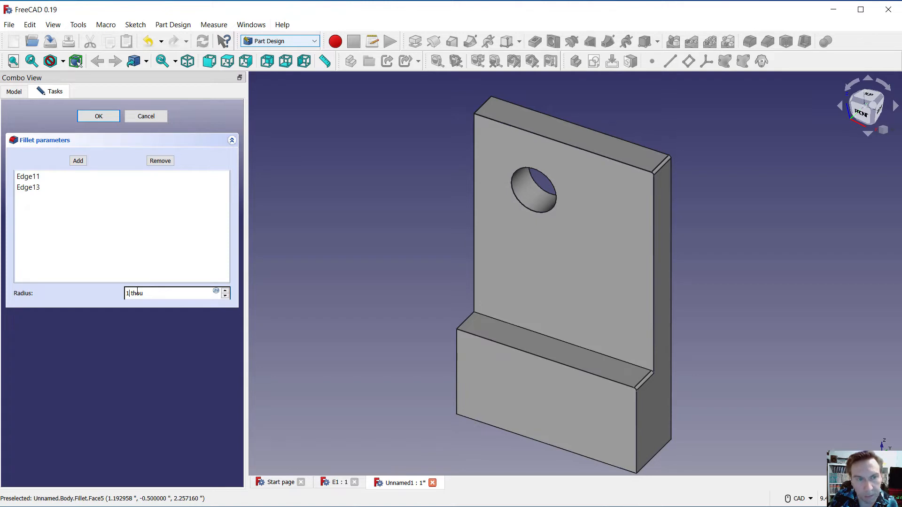
left_click(142, 211)
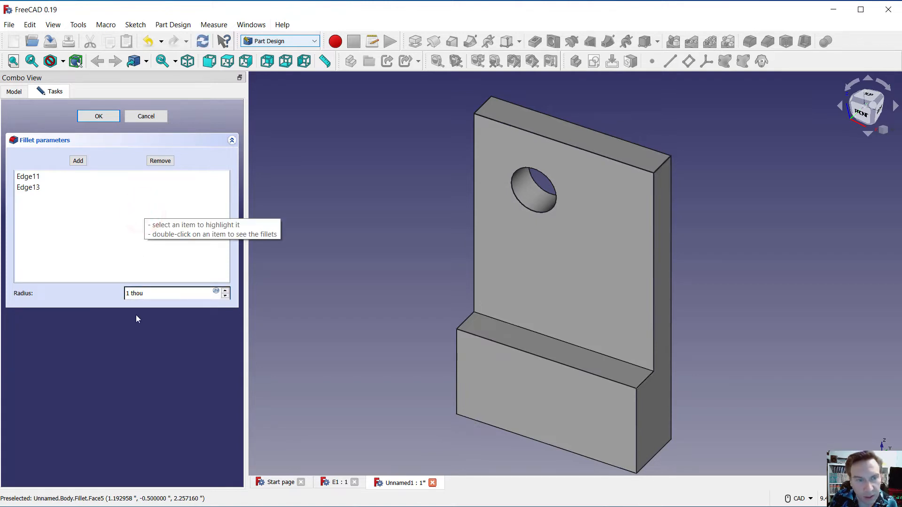
left_click(147, 292)
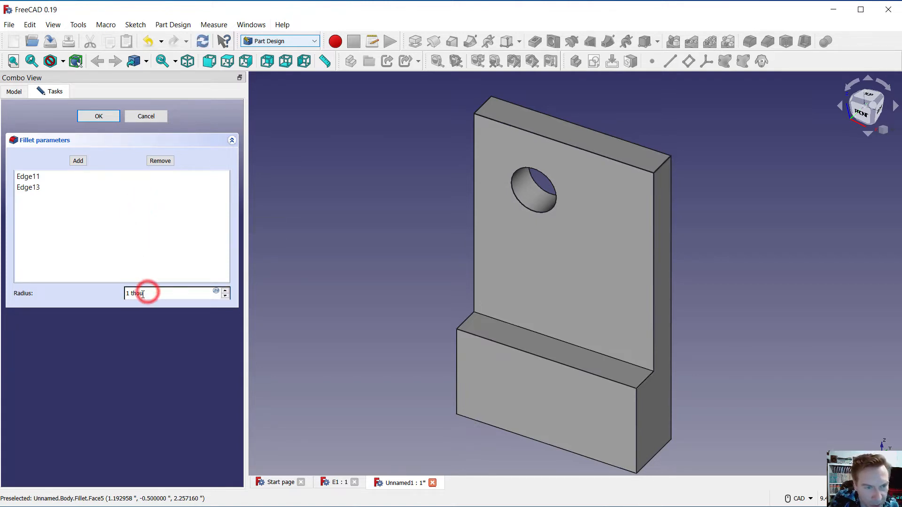
left_click(128, 293)
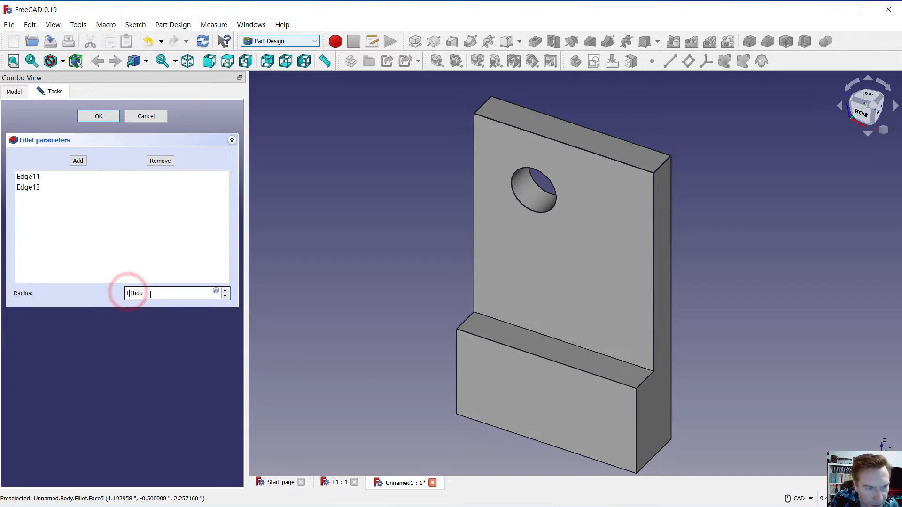
double_click(150, 292)
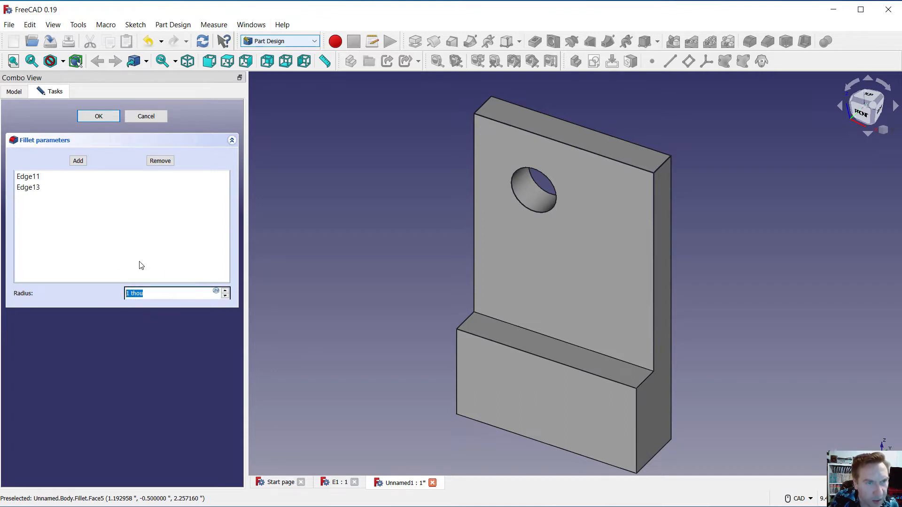
type("1")
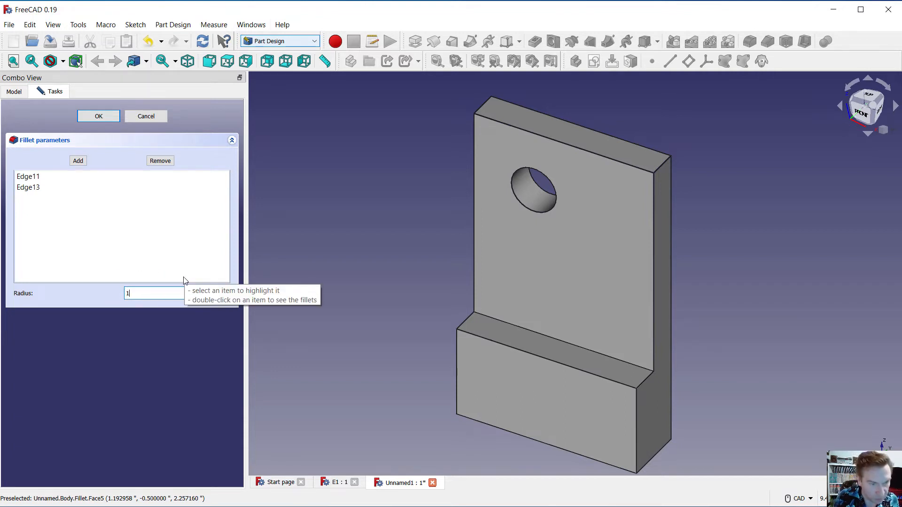
type("\"")
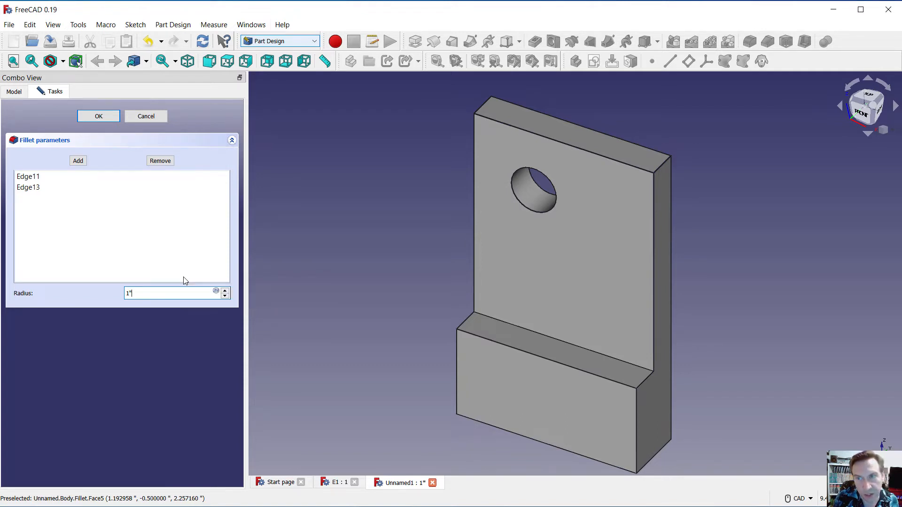
key("Return")
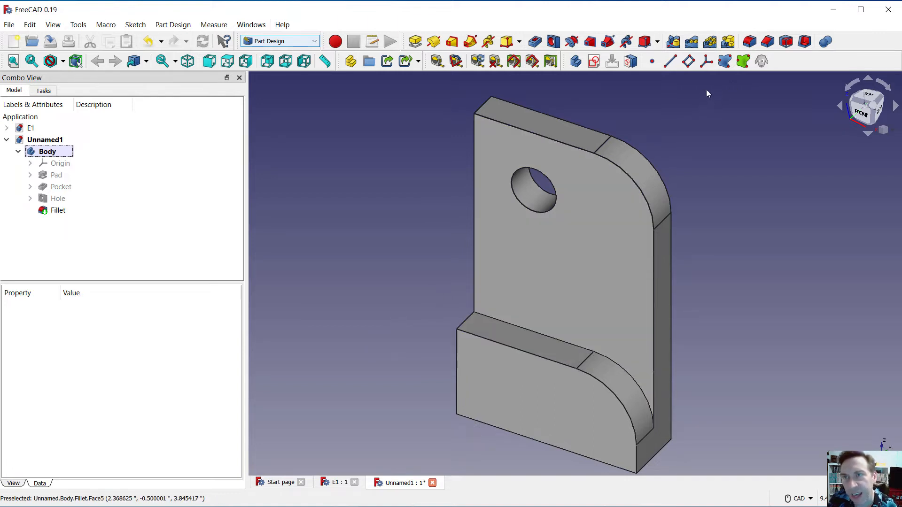
Chamfer the front outer edges of the upper wall and the lower step with an equal distance of 0.125 in.
left_click(567, 145)
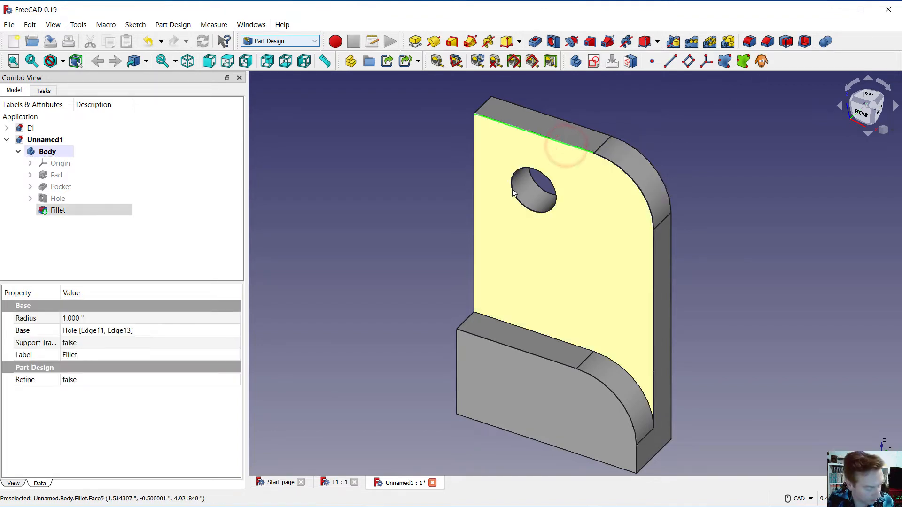
left_click(499, 345, "ctrl")
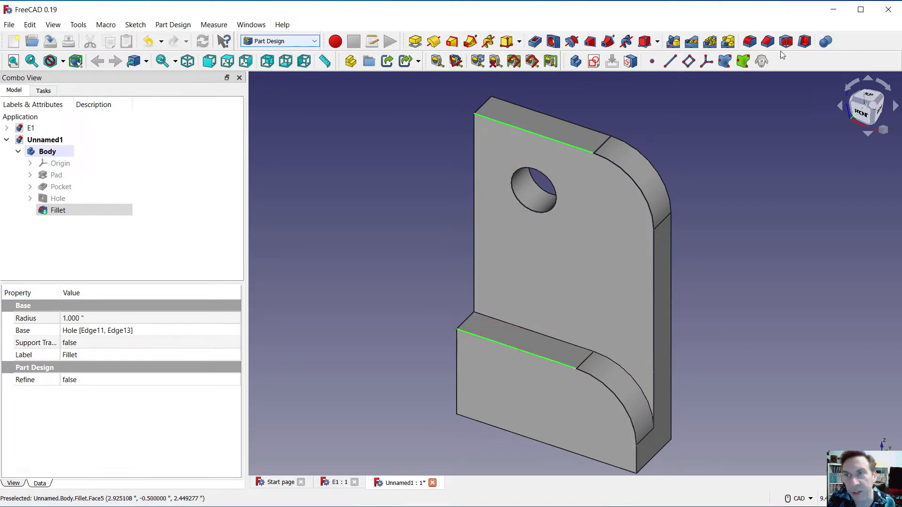
left_click(768, 41)
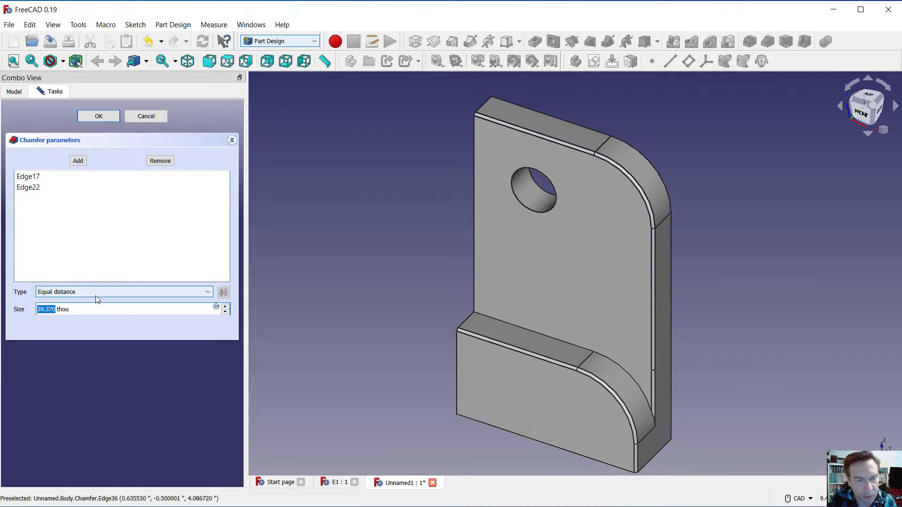
triple_click(73, 308)
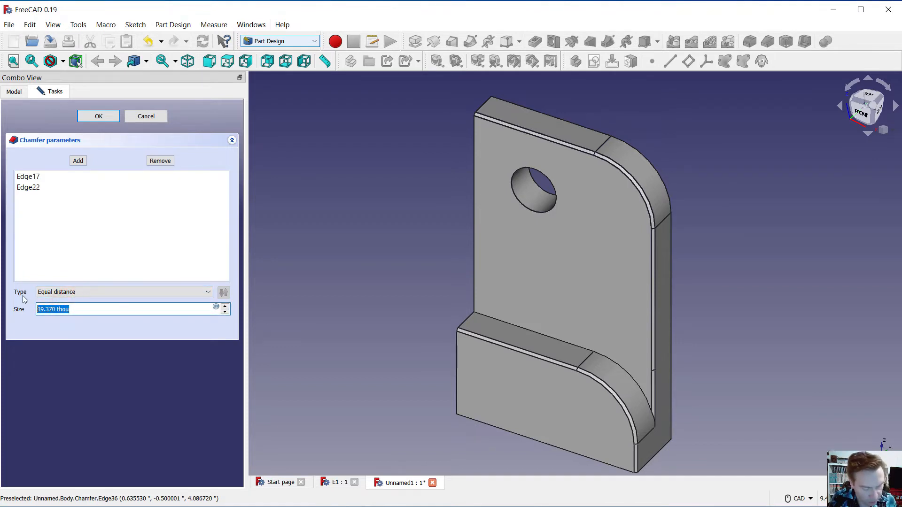
type("0.12")
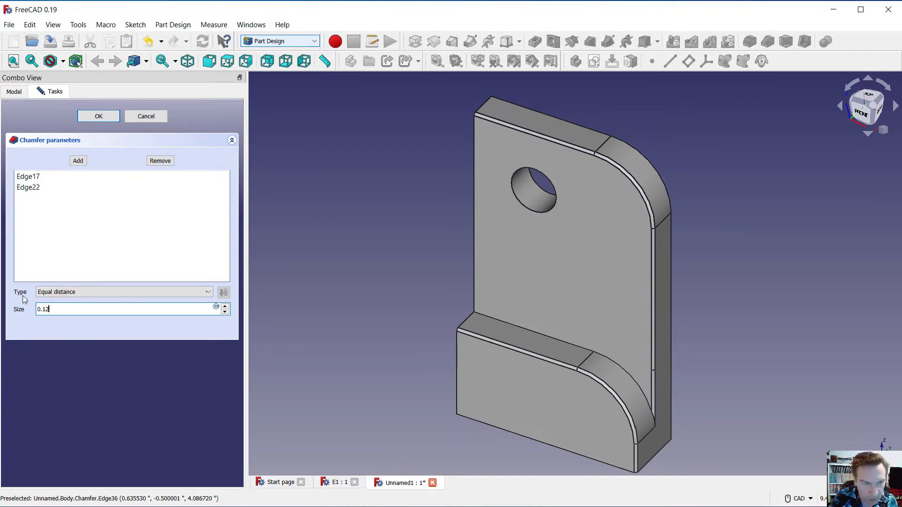
type("5")
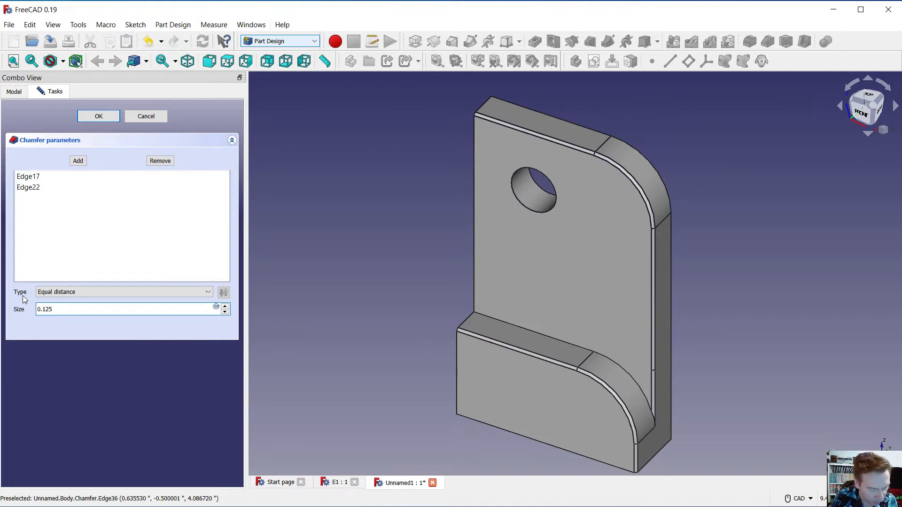
type("\"")
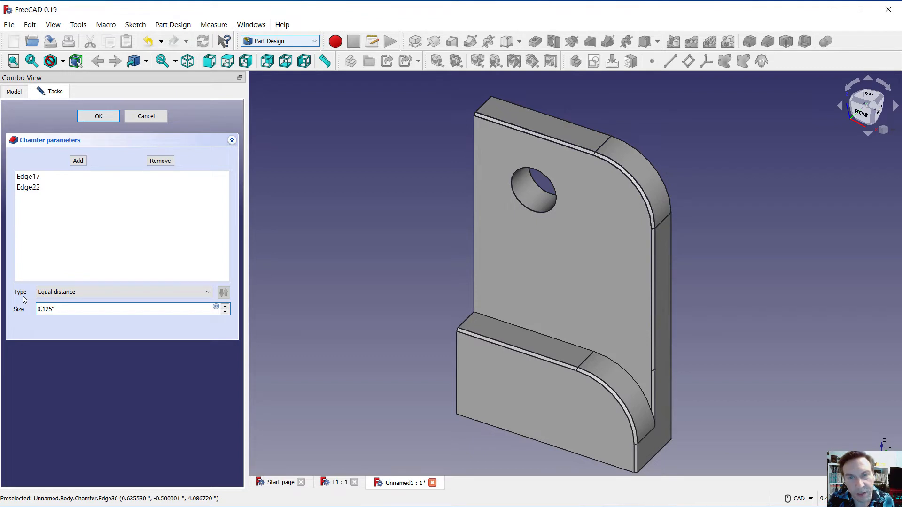
key("Return")
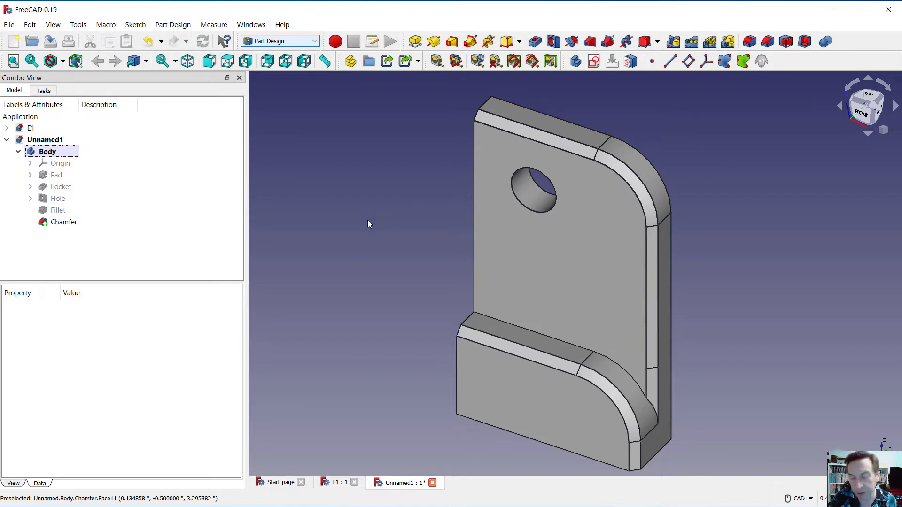
Start a Thickness operation on the part with its flat back, bottom and straight side faces as the open faces.
middle_click_drag(370, 221, 743, 266)
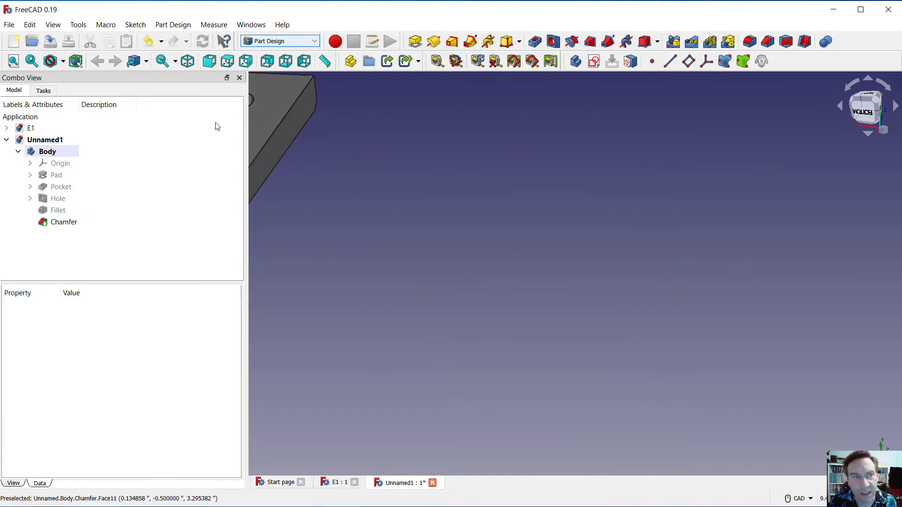
left_click(13, 61)
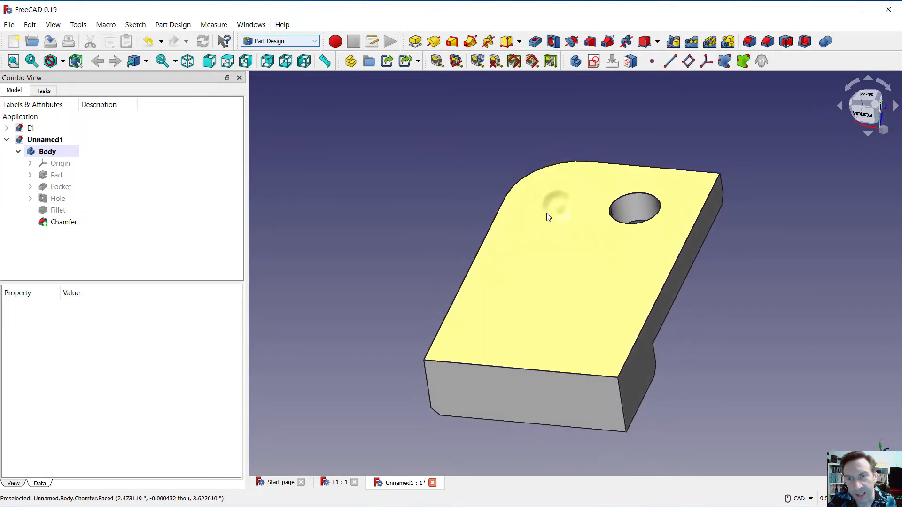
right_click(575, 210)
left_click(499, 139)
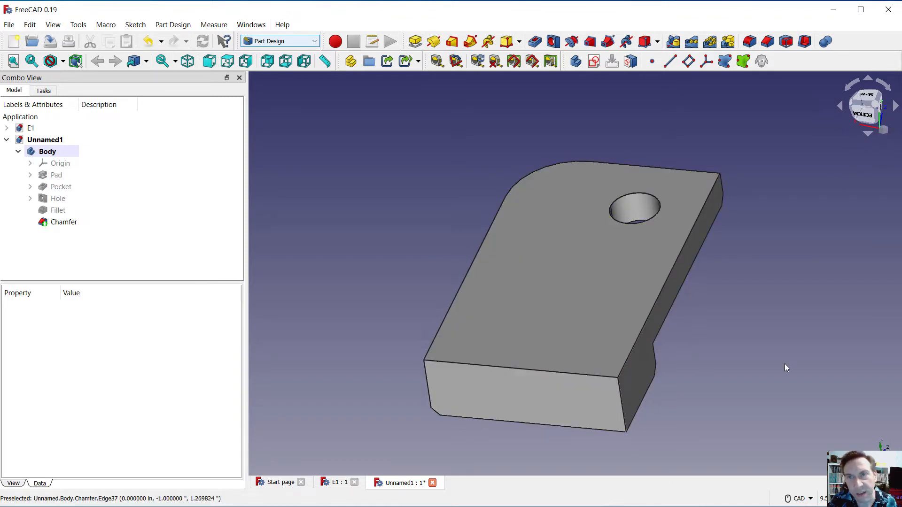
left_click(636, 371)
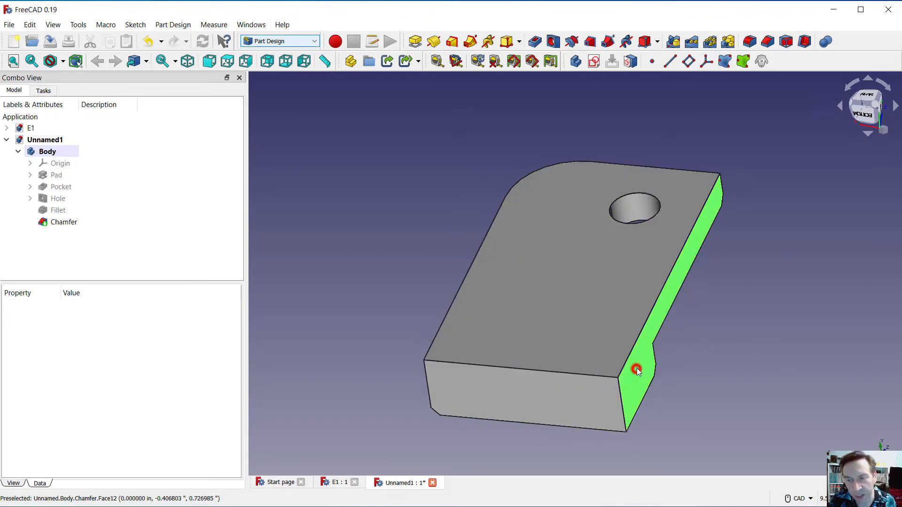
left_click(588, 317, "ctrl")
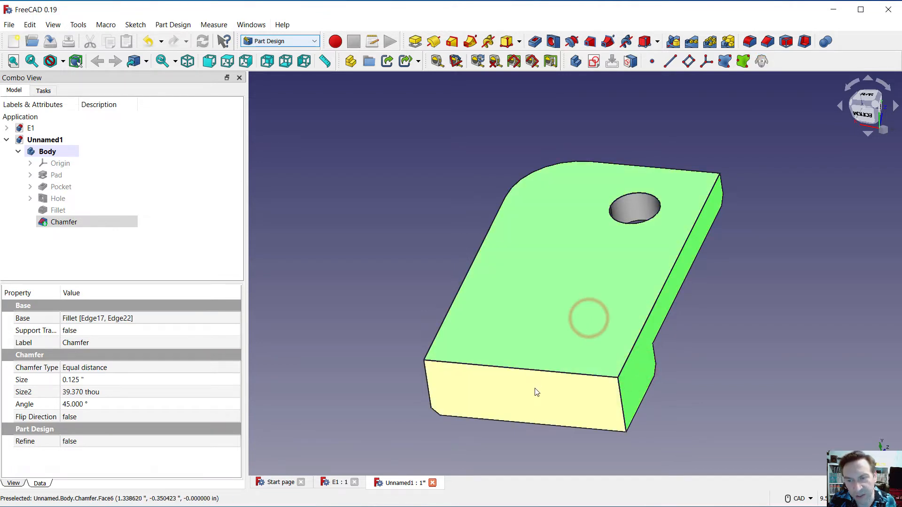
left_click(535, 387, "ctrl")
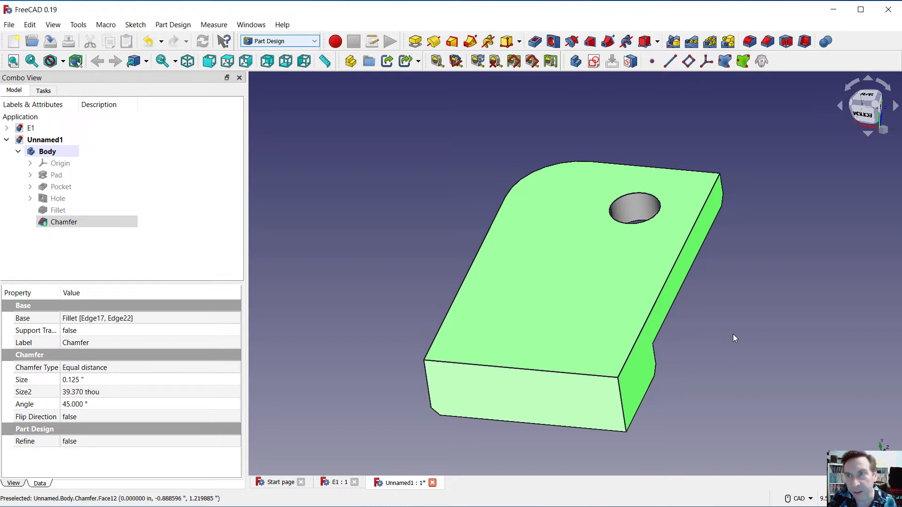
left_click(805, 42)
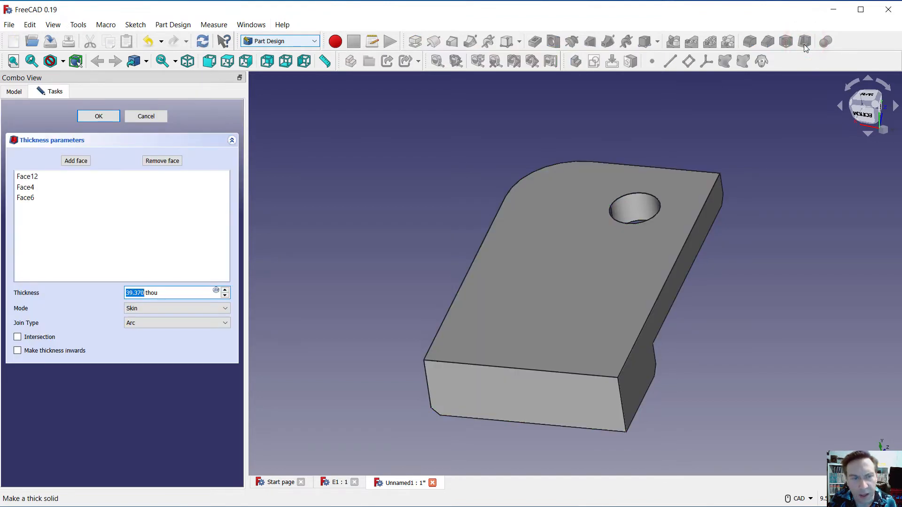
Set the shell thickness to 0.062 in with the Intersection join type and finish the operation.
left_click_drag(162, 292, 118, 293)
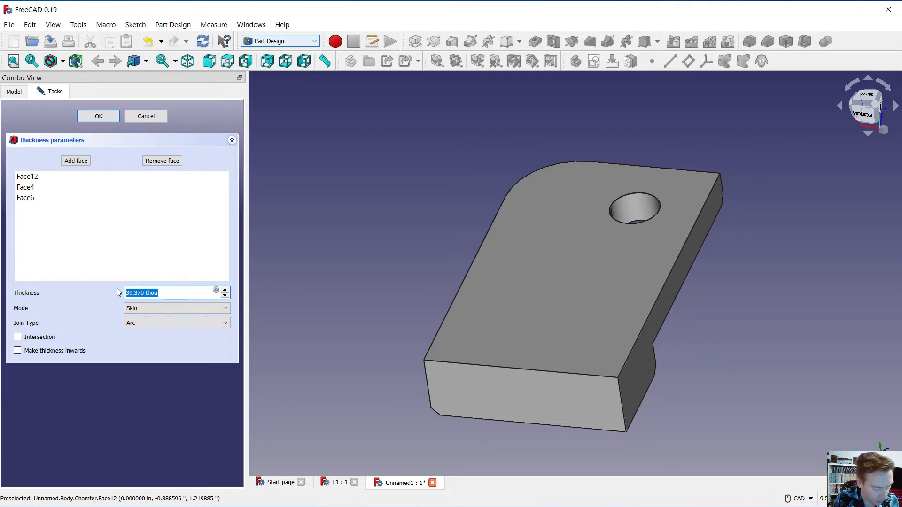
type("0.")
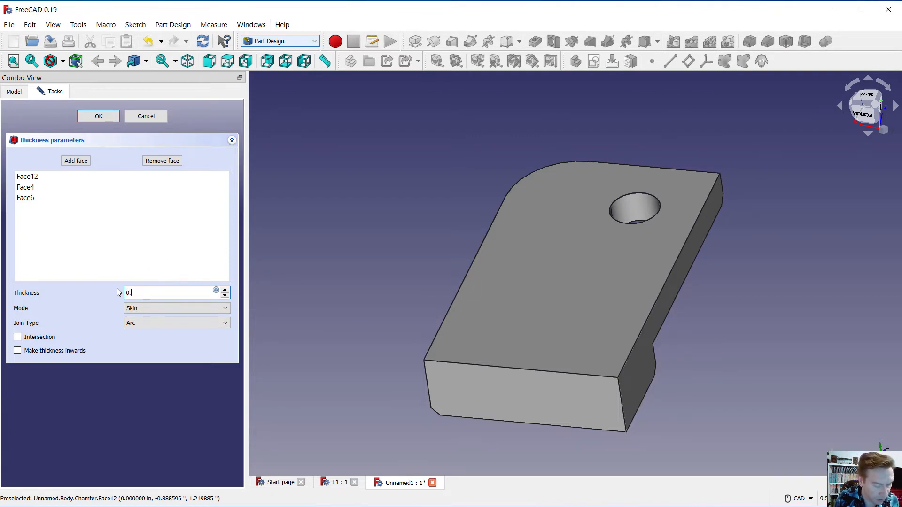
type("06")
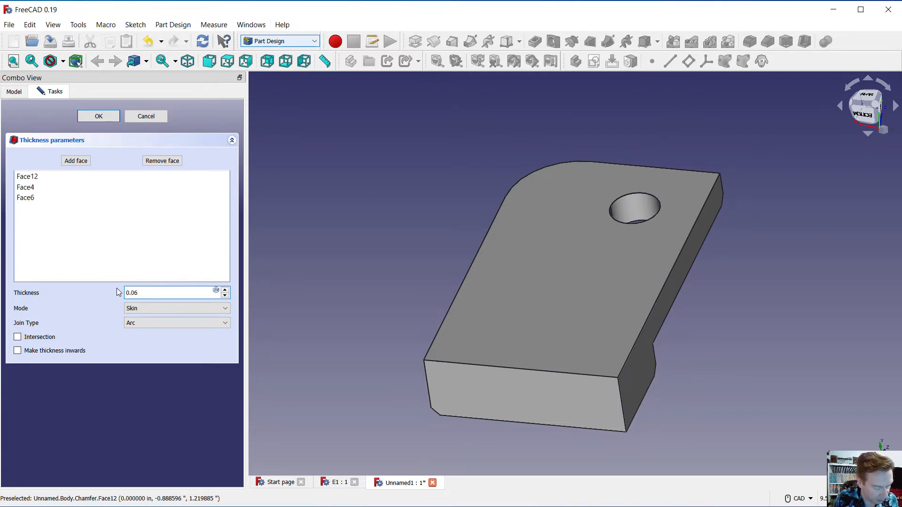
type("2")
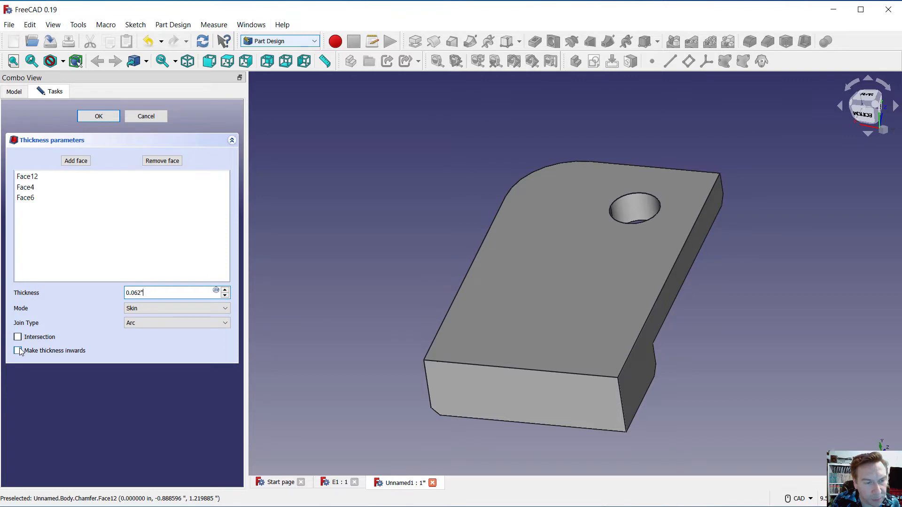
left_click(137, 324)
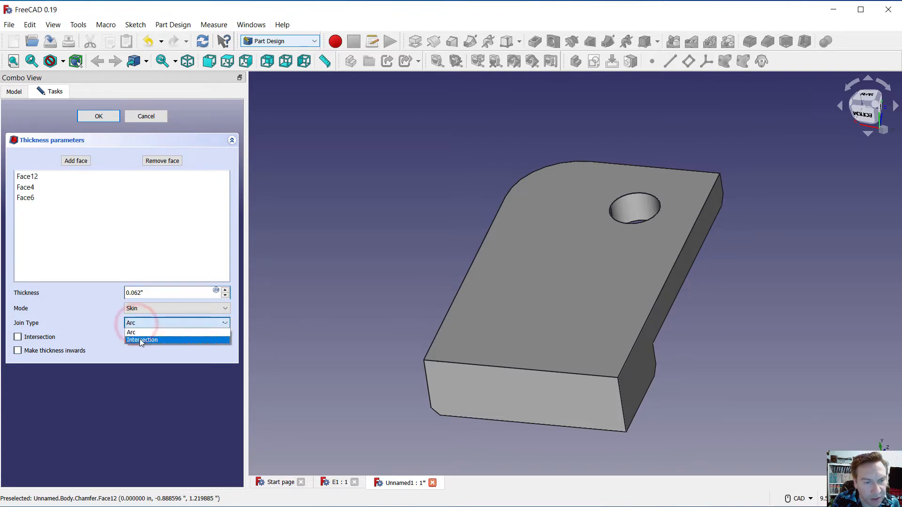
left_click(140, 340)
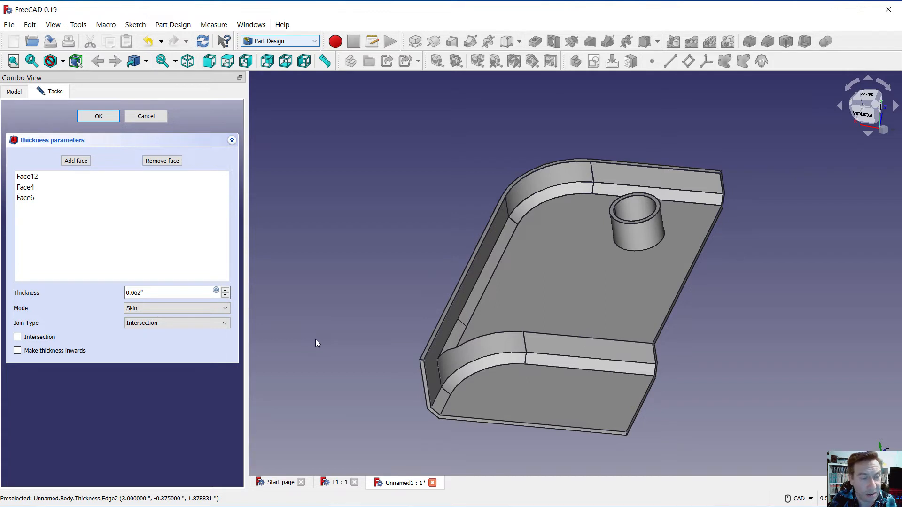
left_click(101, 117)
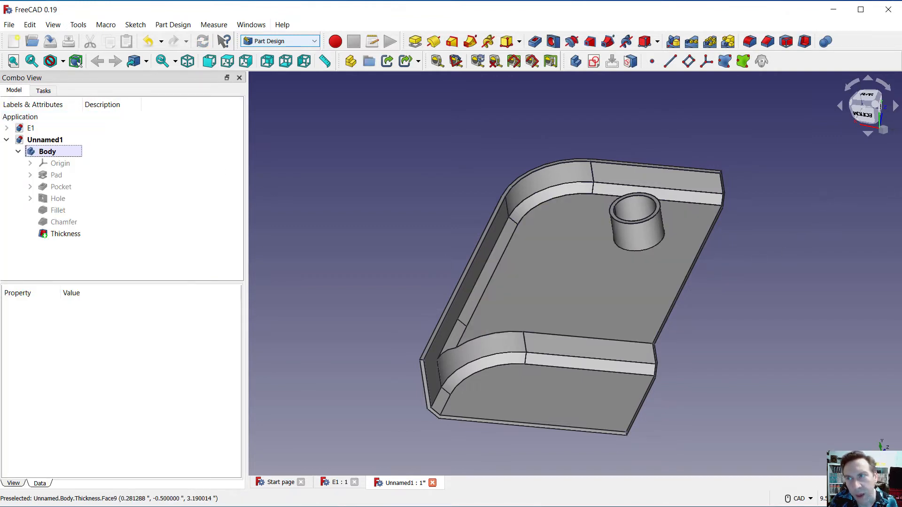
Examine the chamfered front of the shelled part in an isometric view.
left_click(890, 134)
left_click(867, 169)
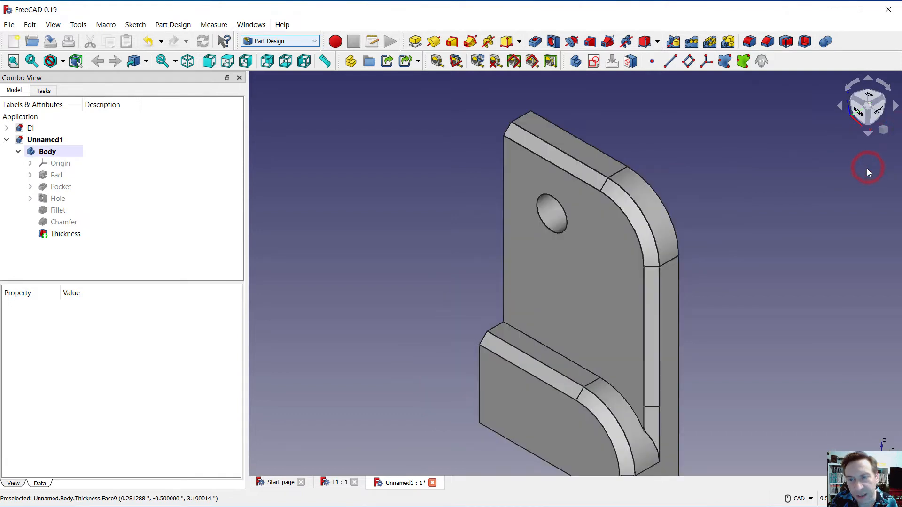
scroll(591, 293, "up", 1)
scroll(589, 295, "down", 2)
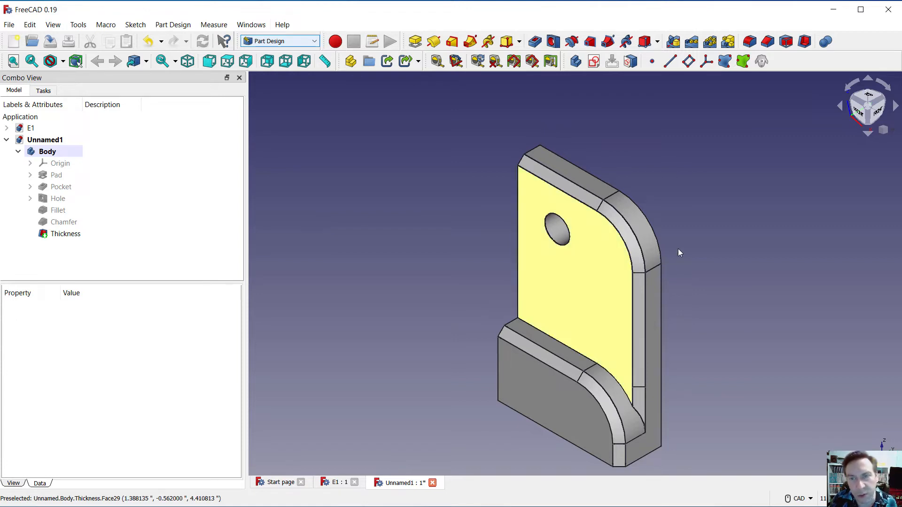
scroll(637, 450, "up", 2)
scroll(637, 450, "down", 1)
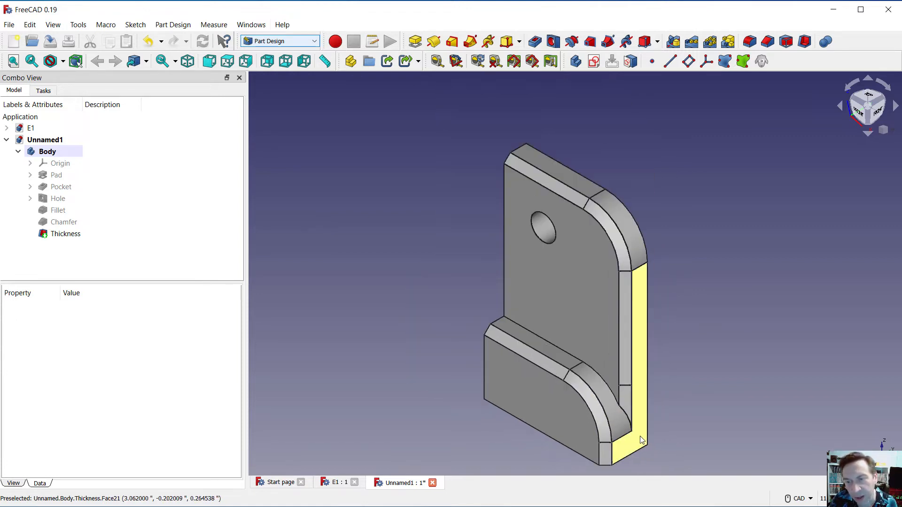
scroll(647, 444, "up", 2)
scroll(647, 444, "down", 2)
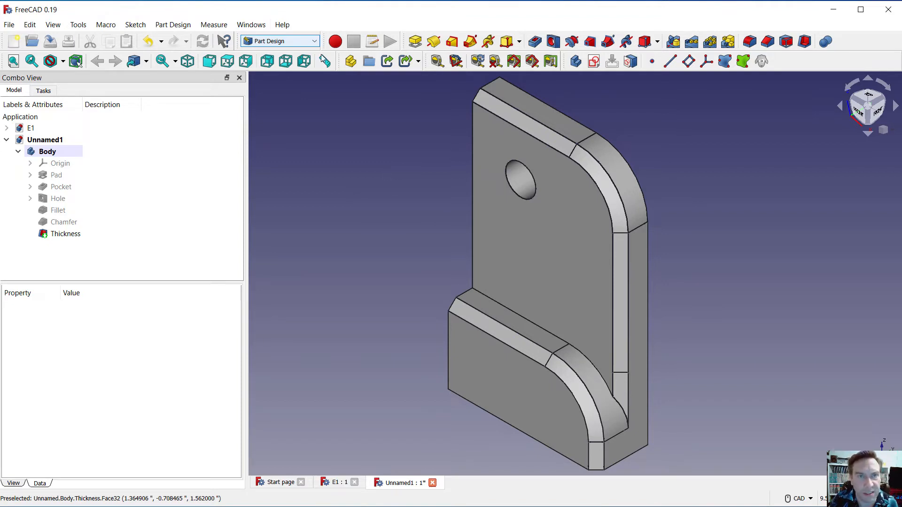
Switch to the Image workbench and open the per-face color settings of the Thickness feature.
left_click(313, 41)
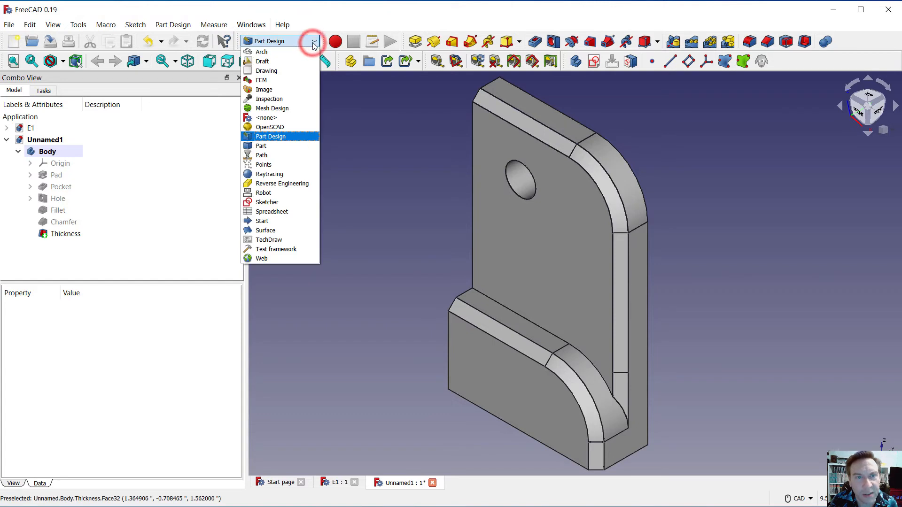
left_click(268, 89)
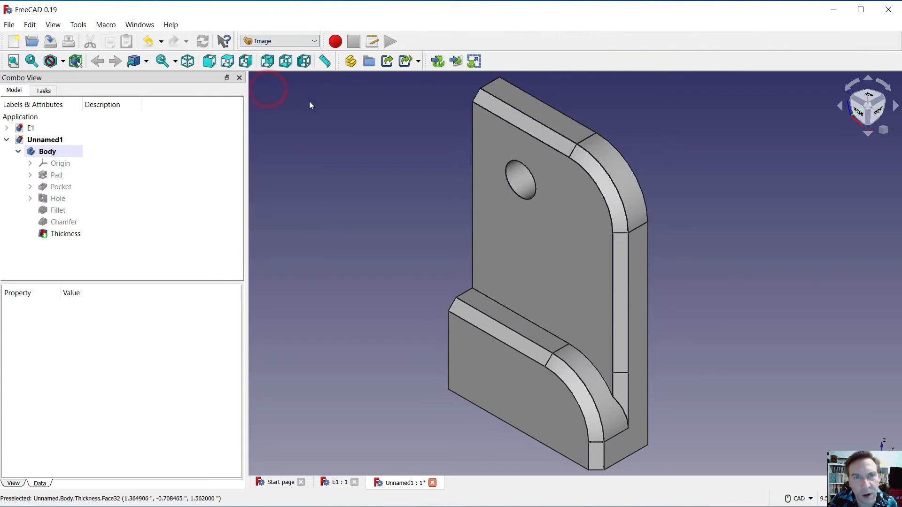
left_click(66, 234)
right_click(68, 237)
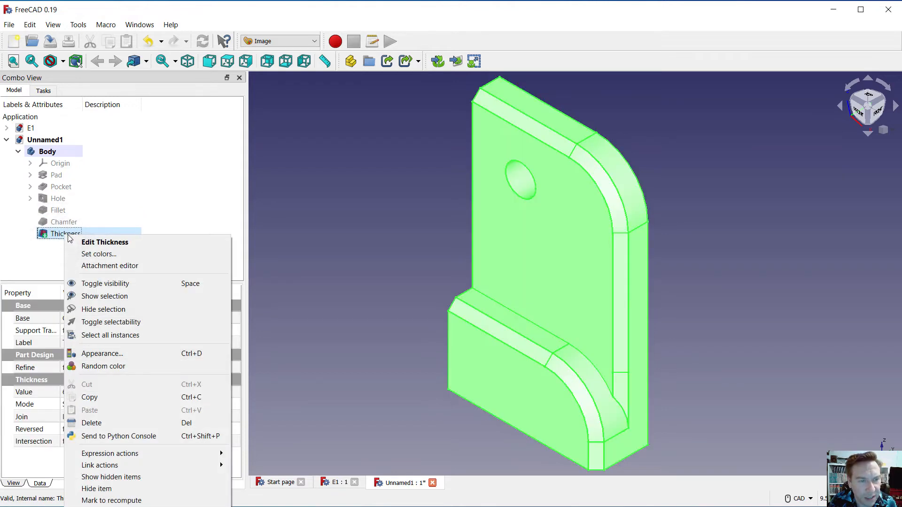
left_click(90, 254)
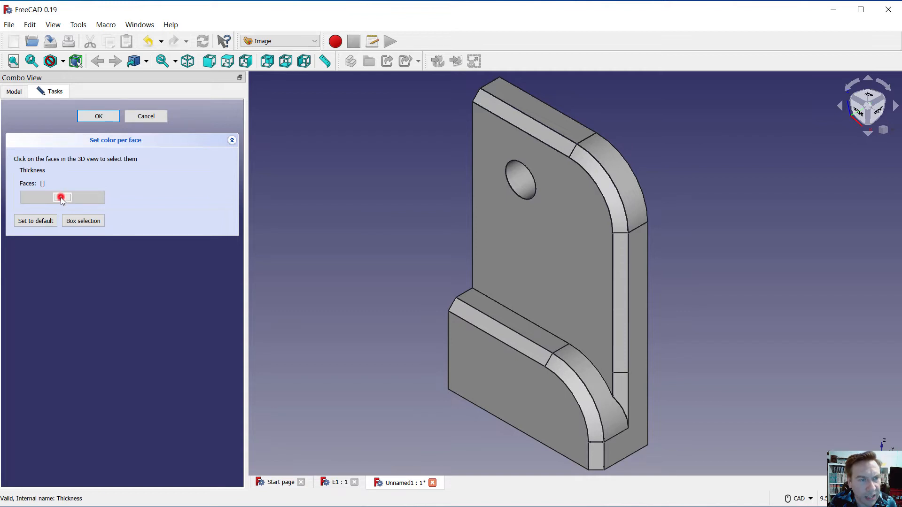
left_click(77, 224)
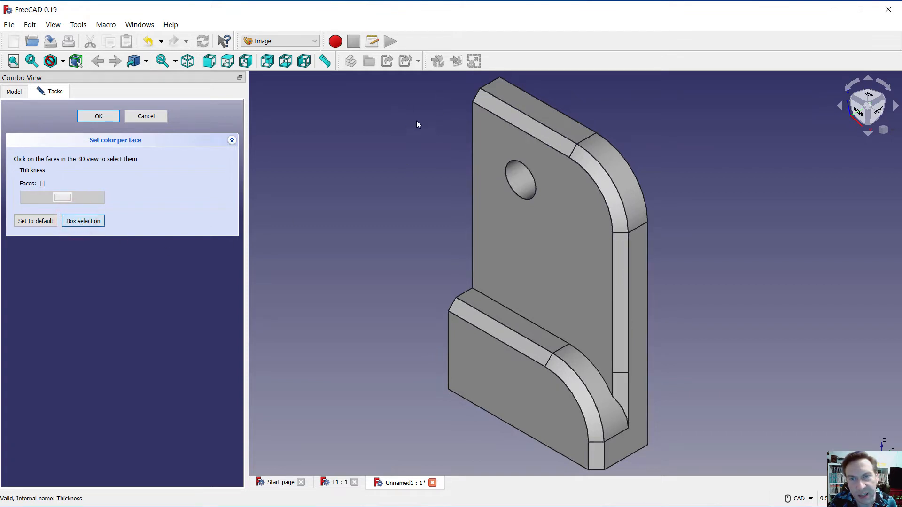
left_click(393, 80)
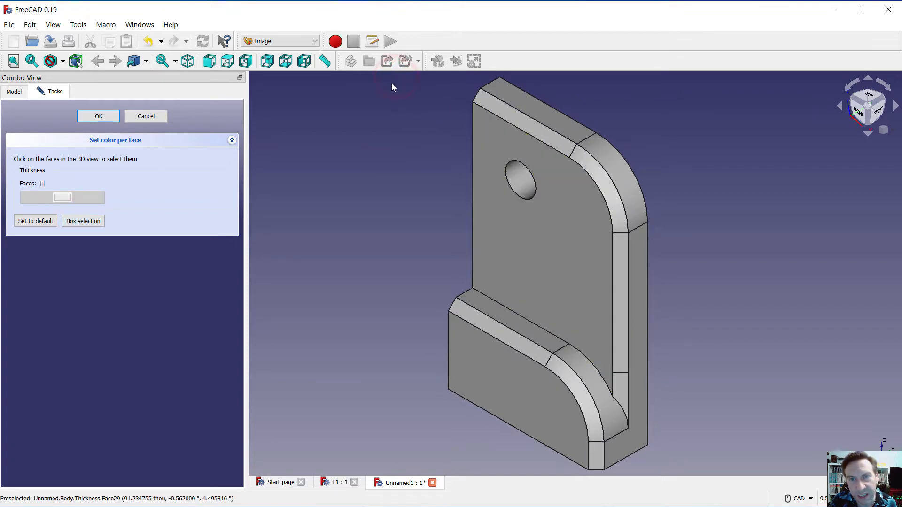
left_click(92, 222)
left_click_drag(406, 76, 671, 261)
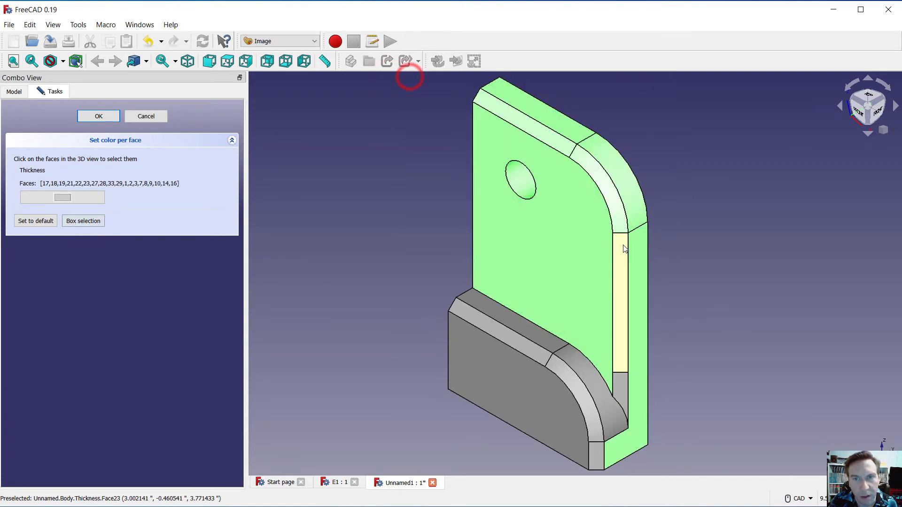
left_click(395, 82)
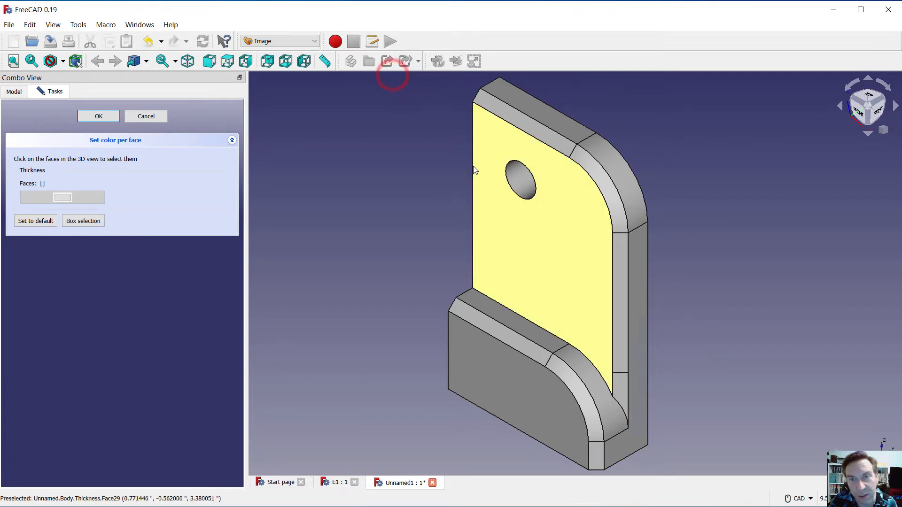
Box-select all faces of the part and set their color to white.
left_click(88, 221)
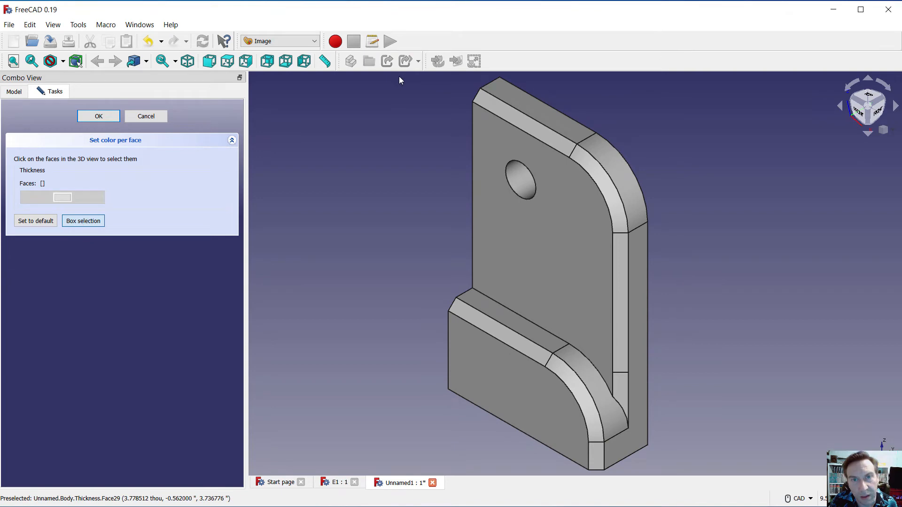
left_click_drag(397, 74, 792, 484)
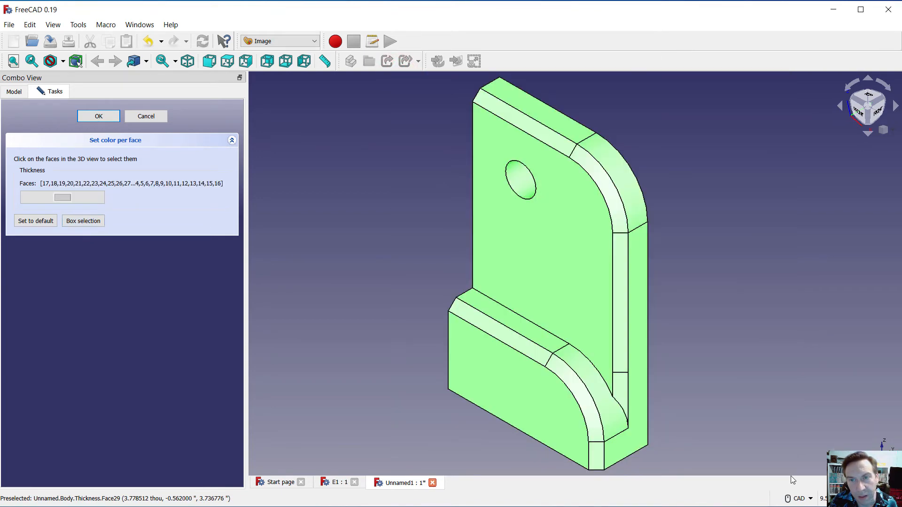
left_click(63, 198)
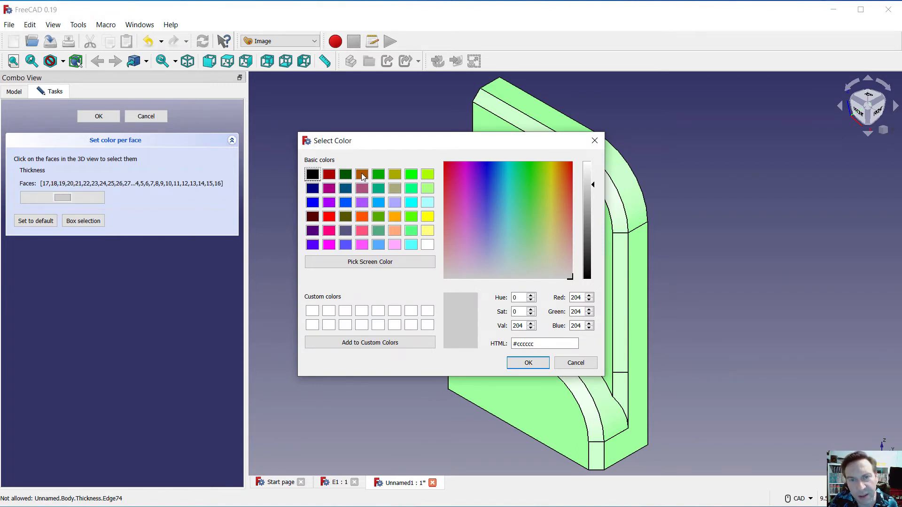
left_click(428, 245)
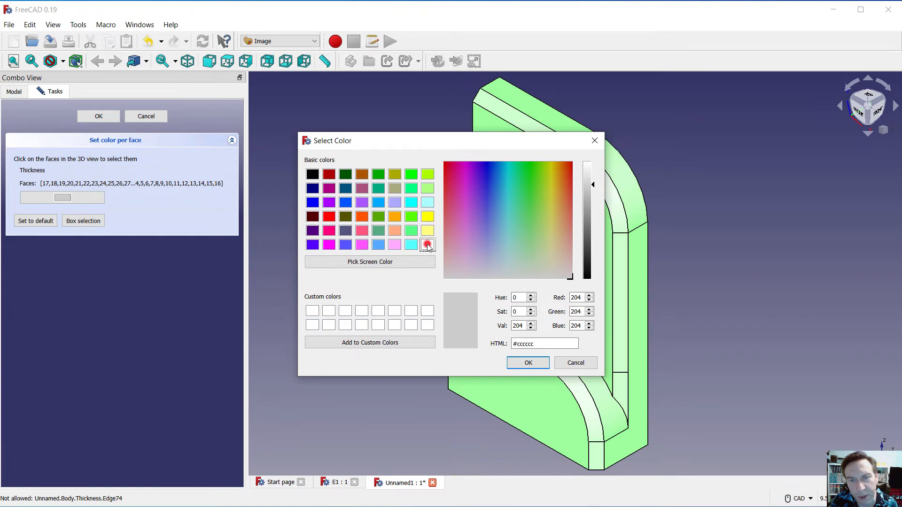
left_click(527, 365)
left_click(347, 209)
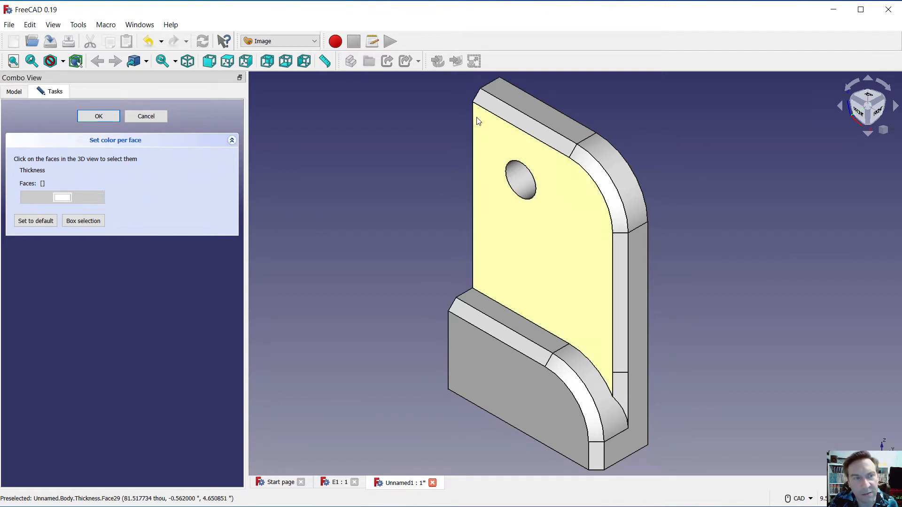
Select all chamfer faces along the upper and lower steps plus the inner face of the hole for coloring.
left_click(503, 110)
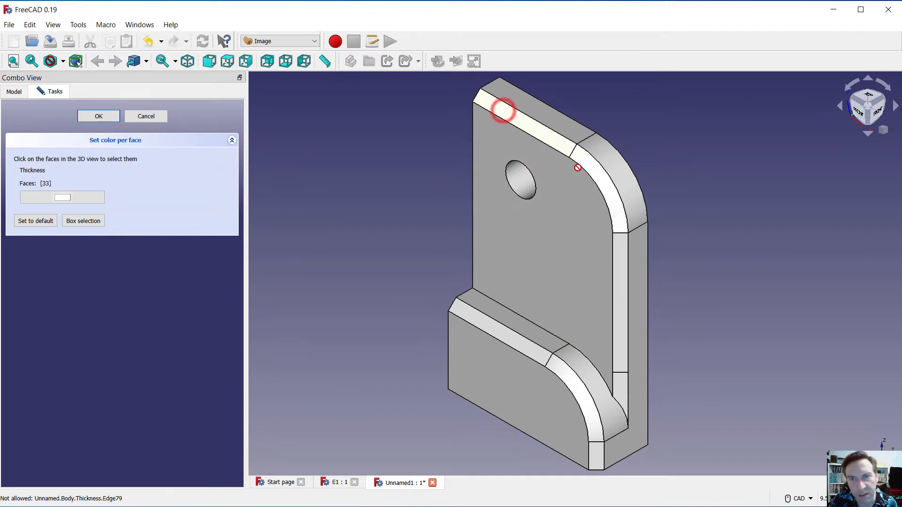
left_click(613, 198)
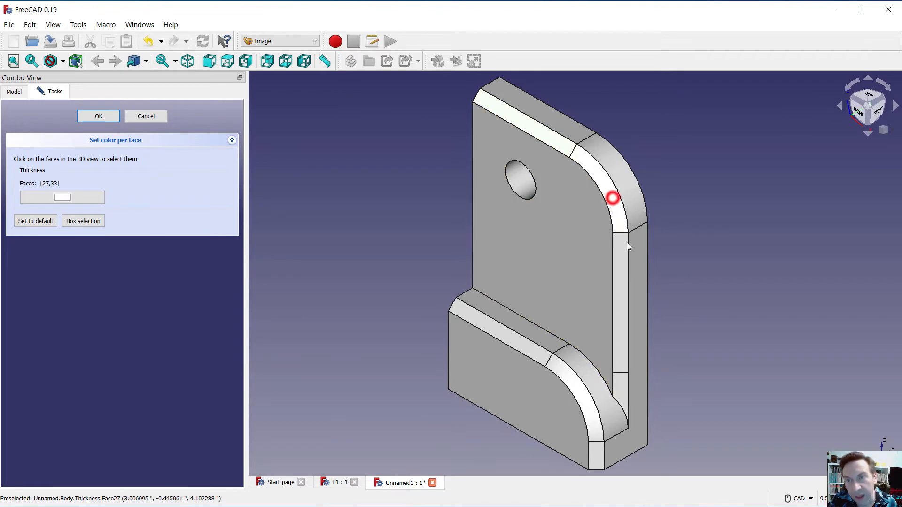
left_click(622, 267)
left_click(622, 392)
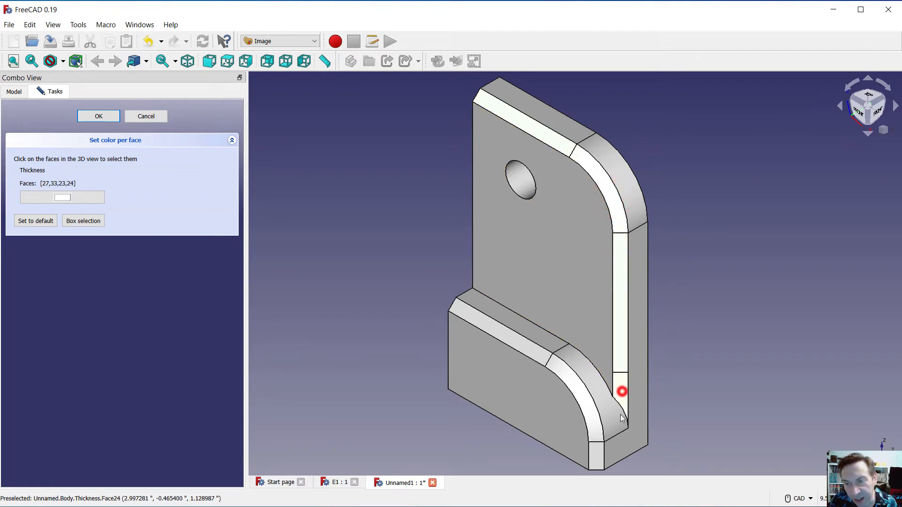
left_click(594, 456)
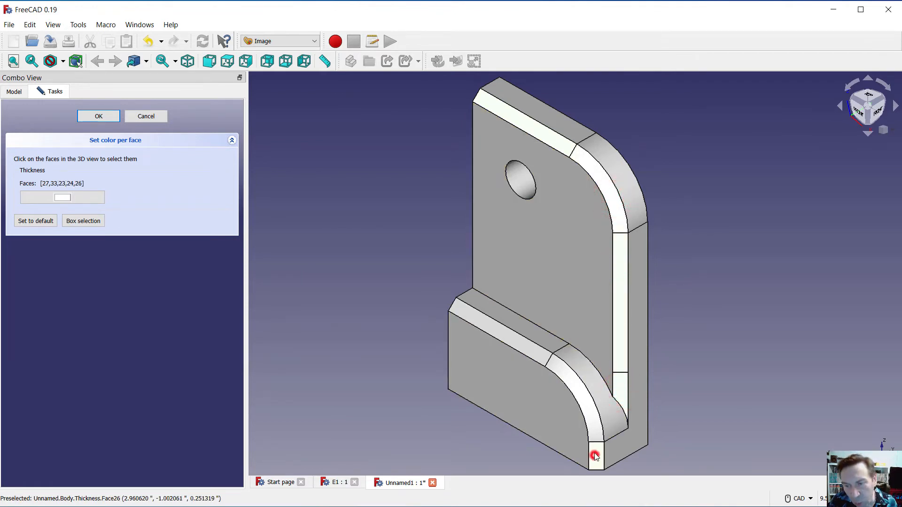
left_click(583, 397)
left_click(533, 346)
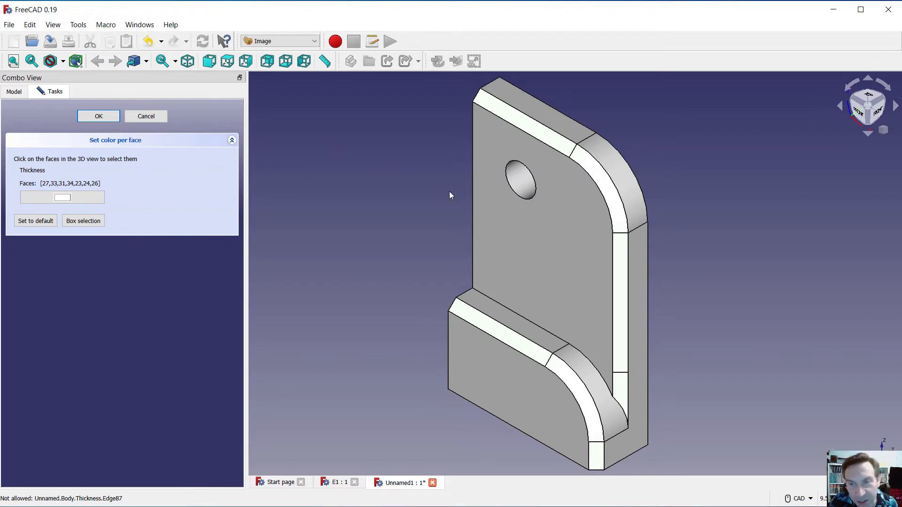
left_click(519, 185)
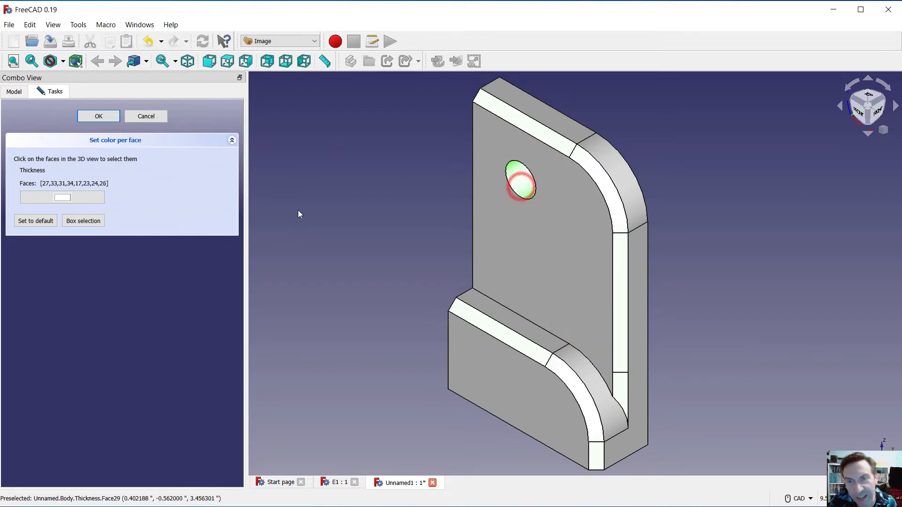
Set the selected faces' color to light blue and finish the per-face coloring.
left_click(66, 197)
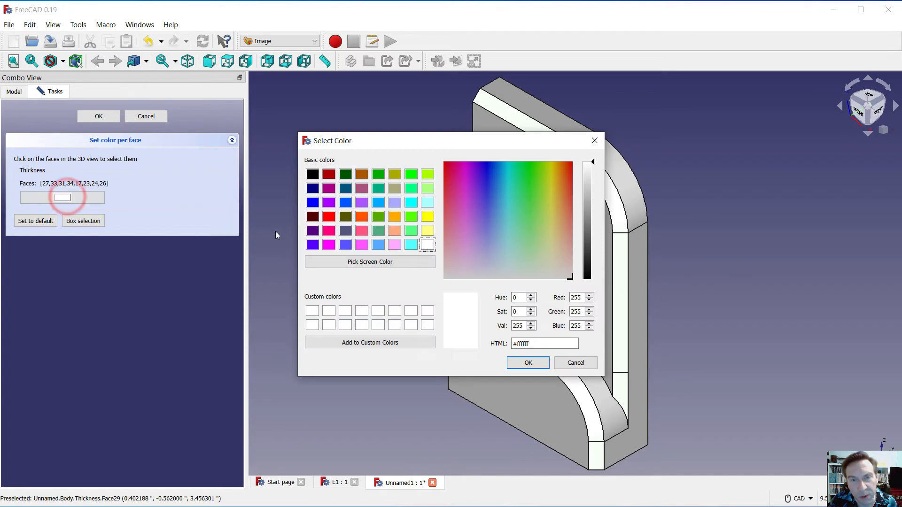
left_click(379, 202)
left_click(528, 363)
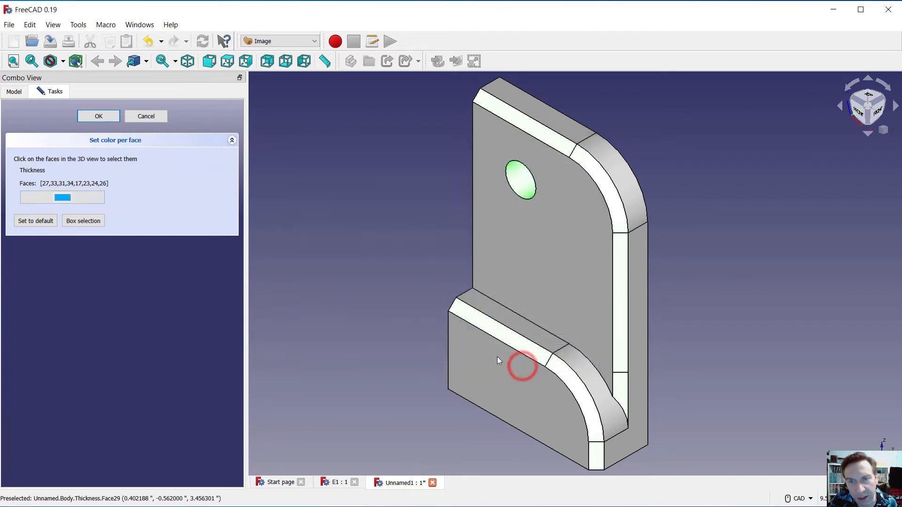
left_click(106, 113)
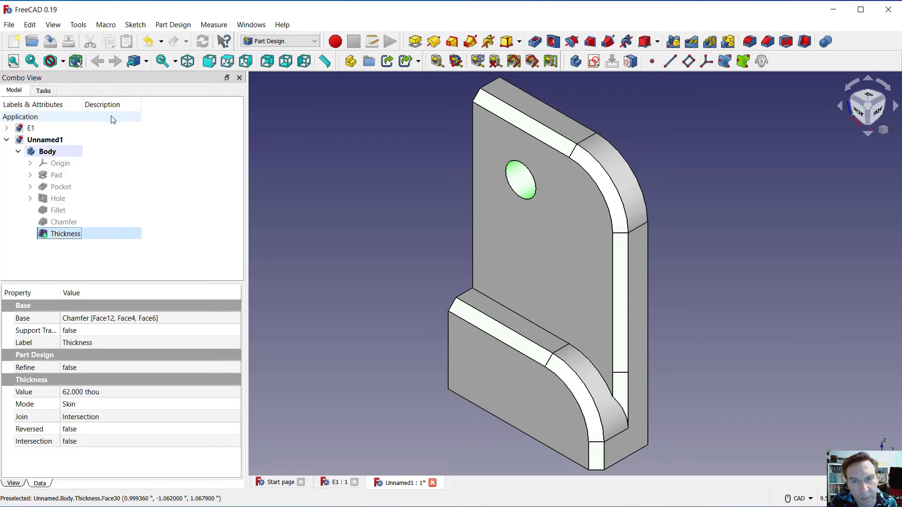
Clear the selection and view the colored part in perspective projection.
left_click(366, 268)
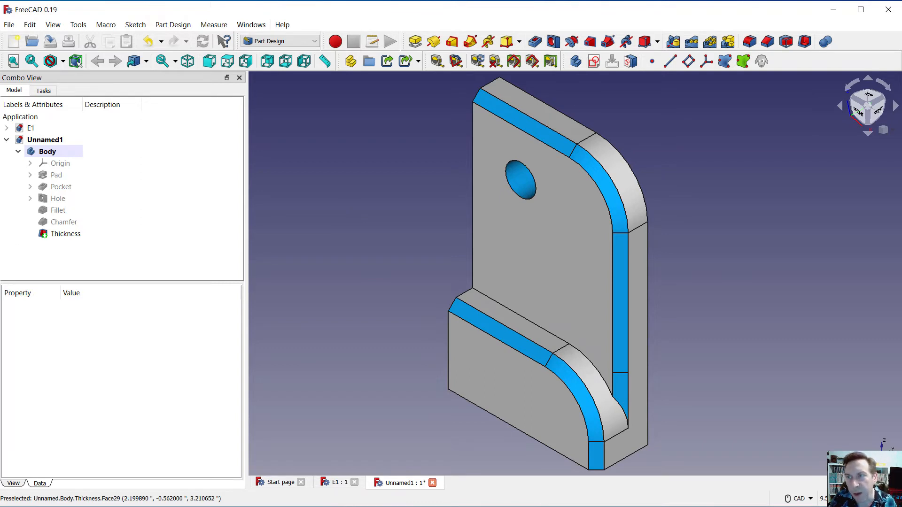
left_click(888, 134)
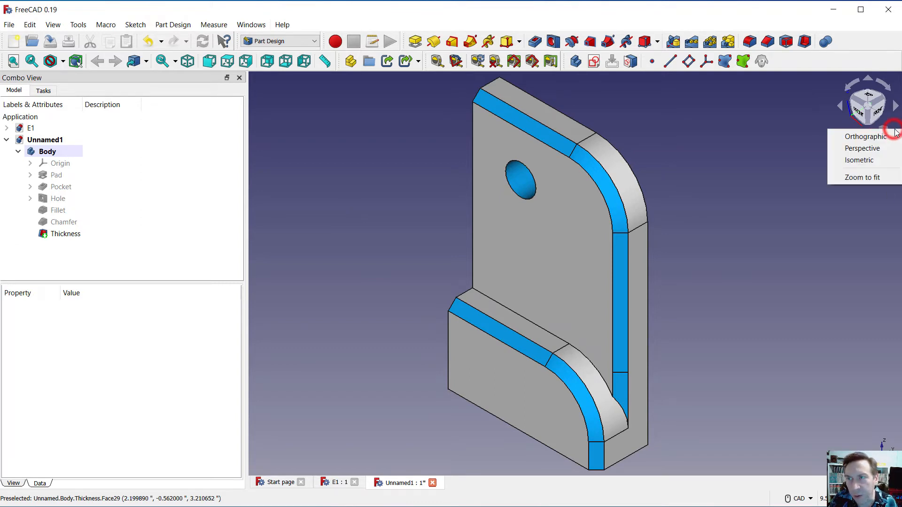
left_click(866, 149)
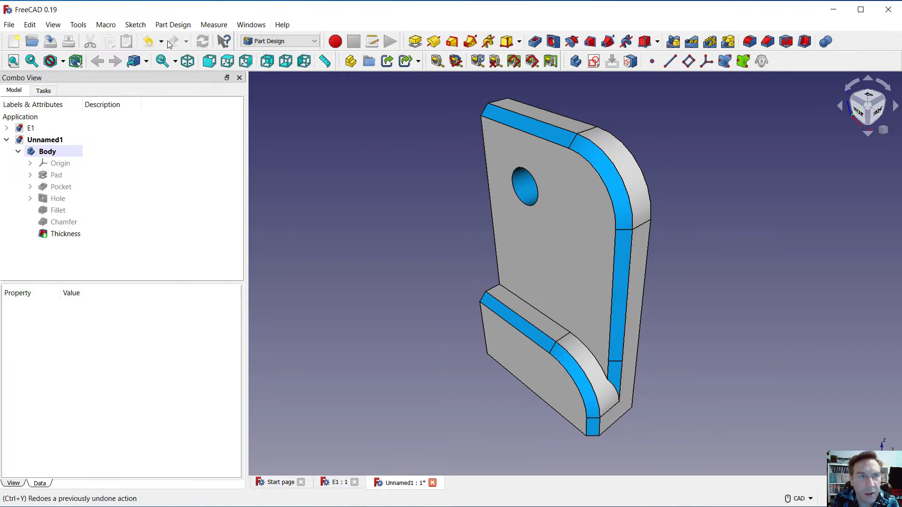
Review the anti-aliasing choices in the display preferences and the Import-Export and Sketcher preferences, and accept the settings.
left_click(31, 25)
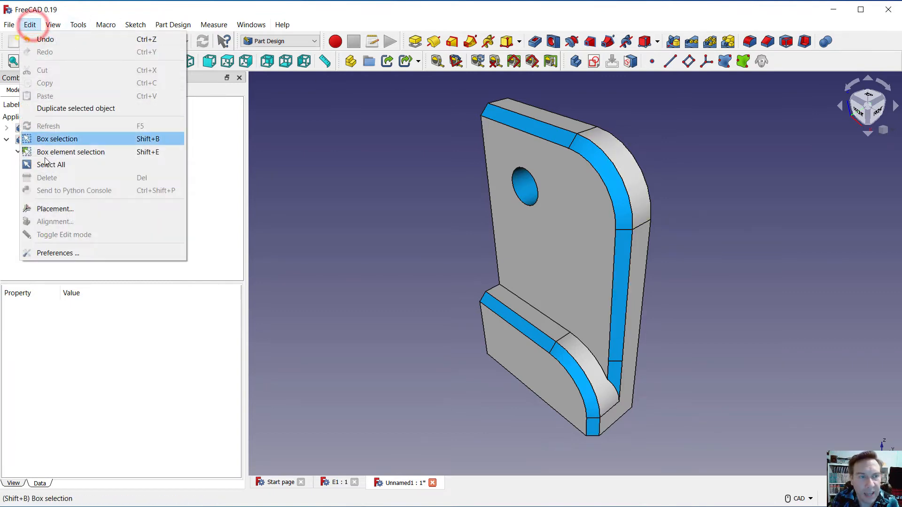
left_click(64, 255)
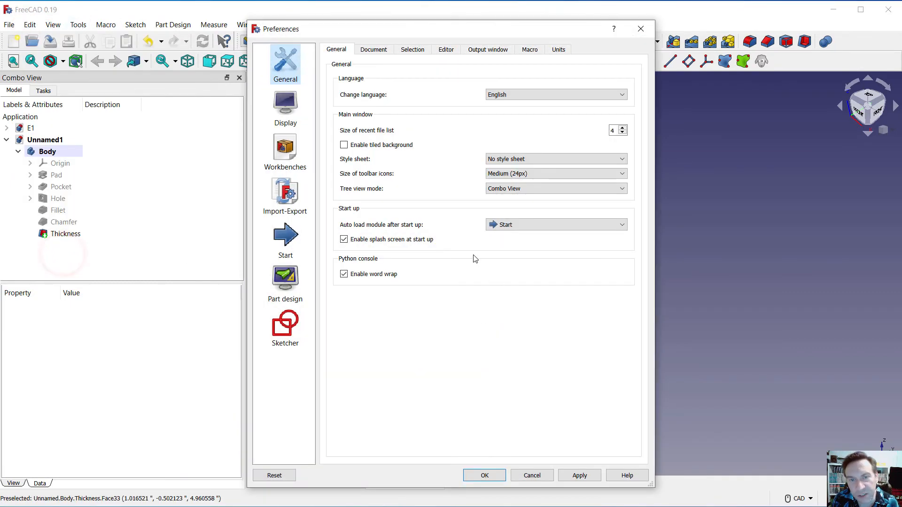
left_click(285, 107)
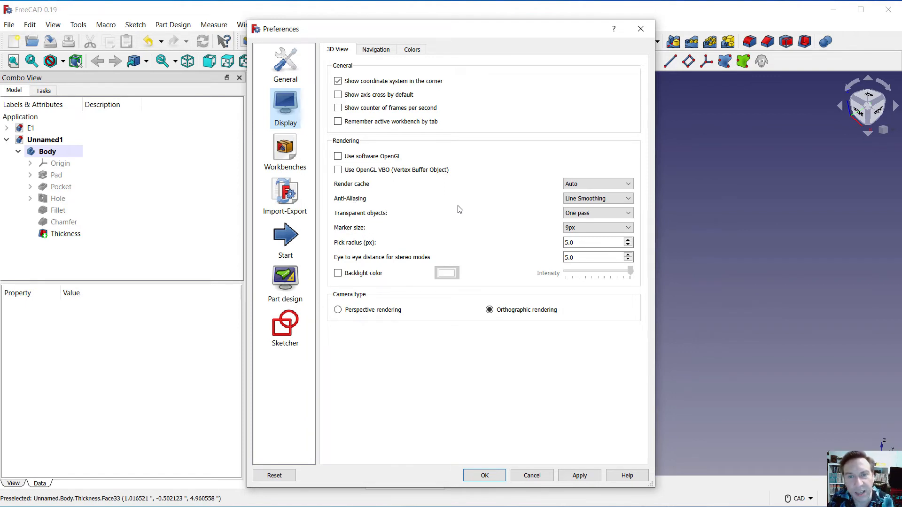
left_click(595, 199)
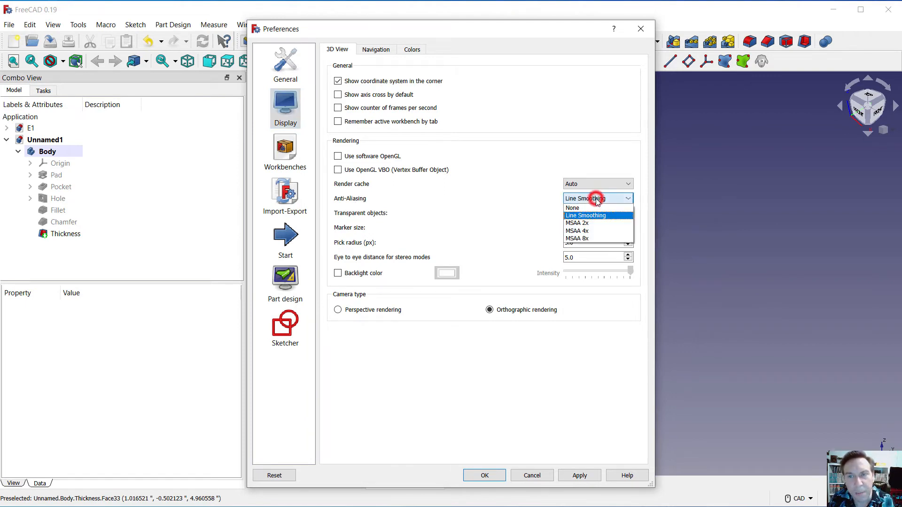
left_click(628, 198)
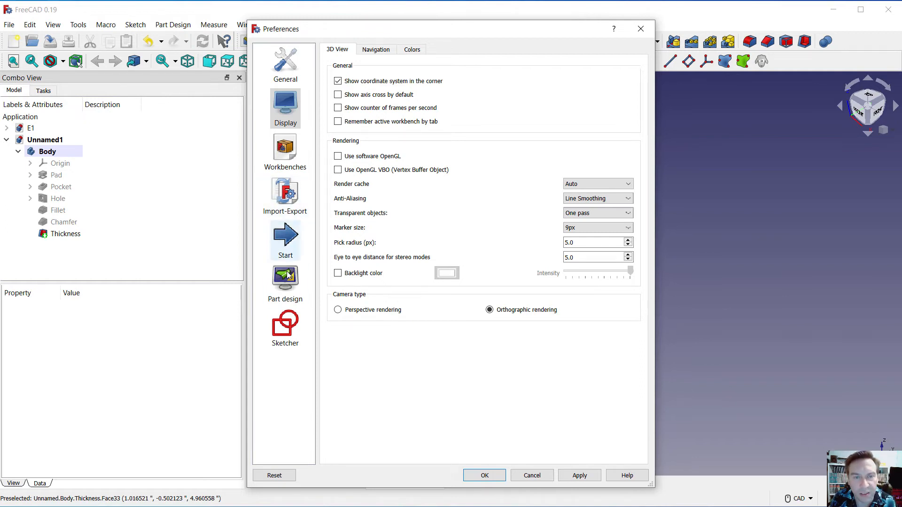
left_click(274, 194)
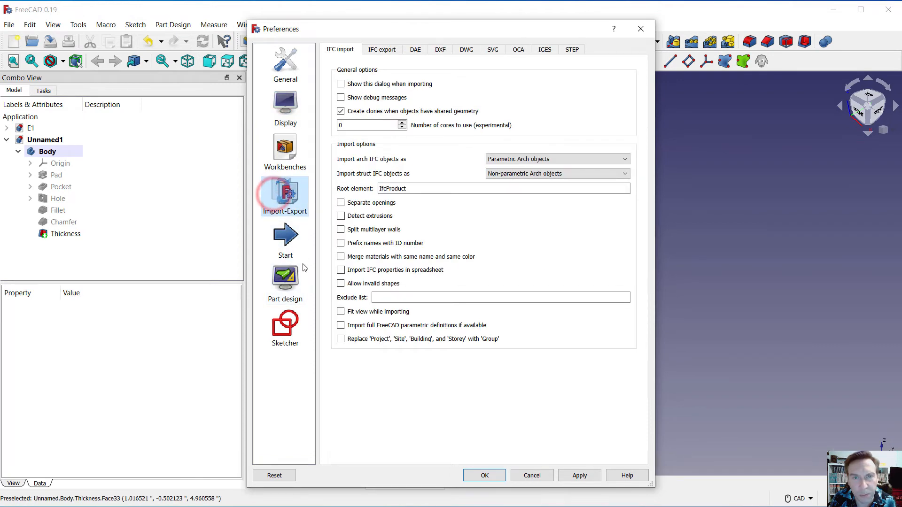
left_click(290, 316)
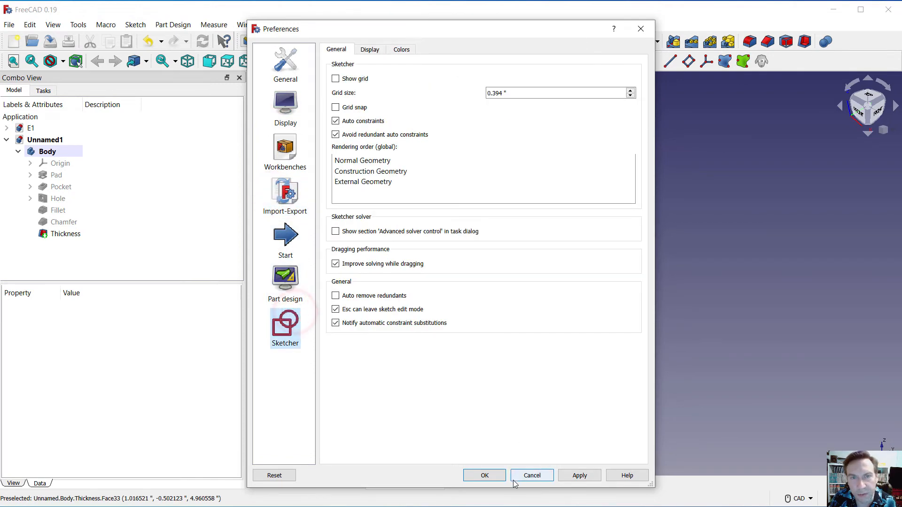
left_click(485, 476)
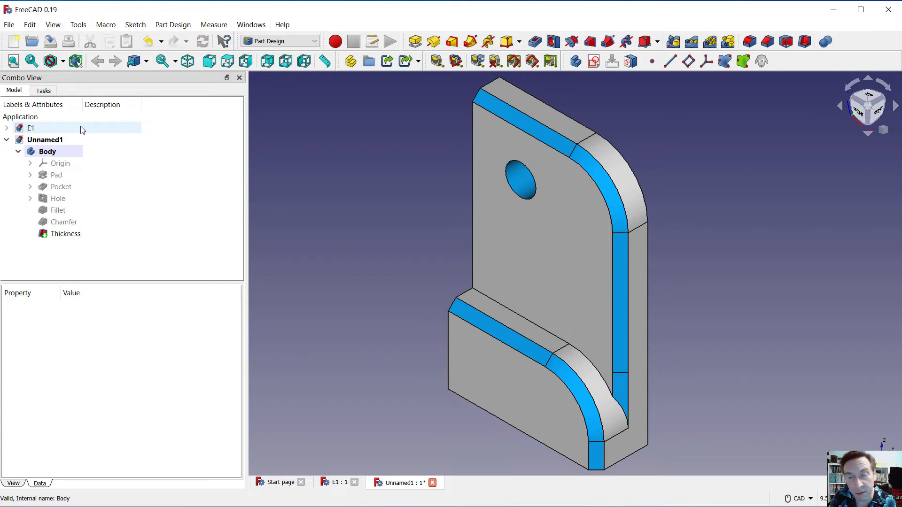
left_click(9, 24)
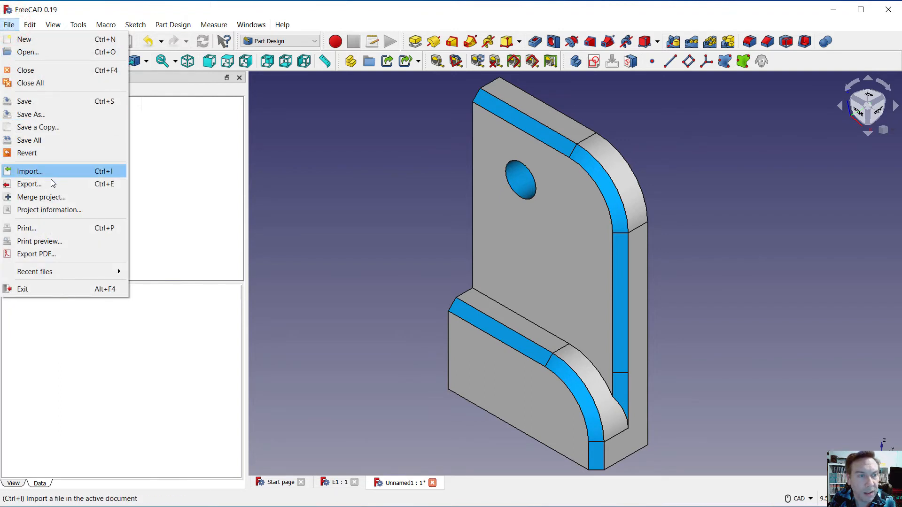
left_click(506, 188)
left_click(504, 188)
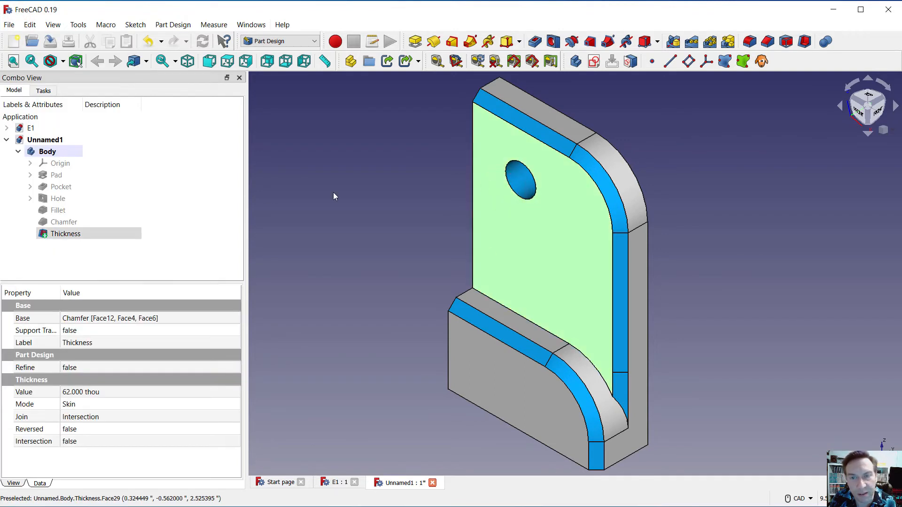
left_click(369, 190)
left_click(538, 277)
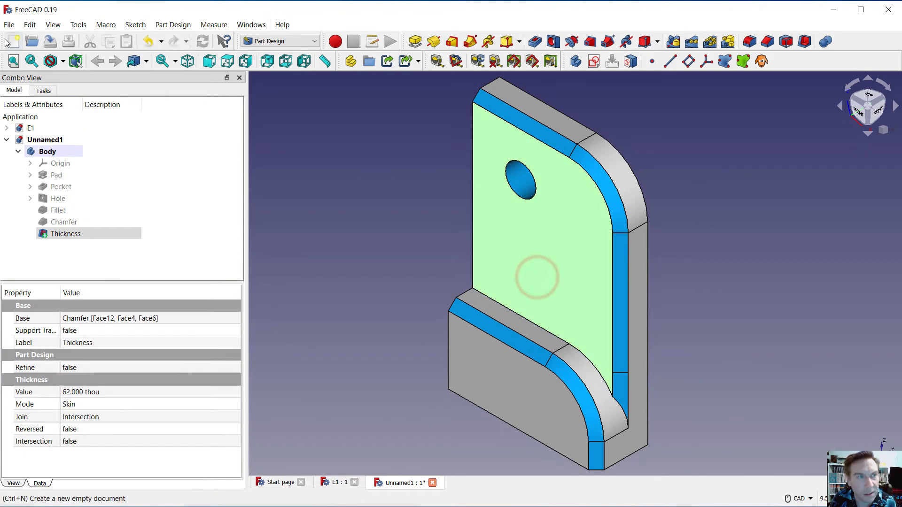
Select the body and review the file formats offered for exporting it, leaving the export without saving and clearing the selection.
left_click(44, 152)
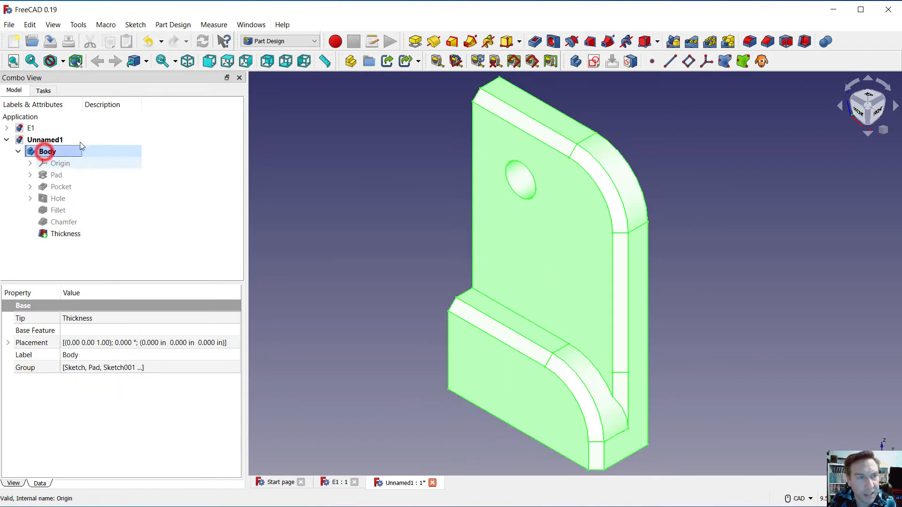
left_click(9, 25)
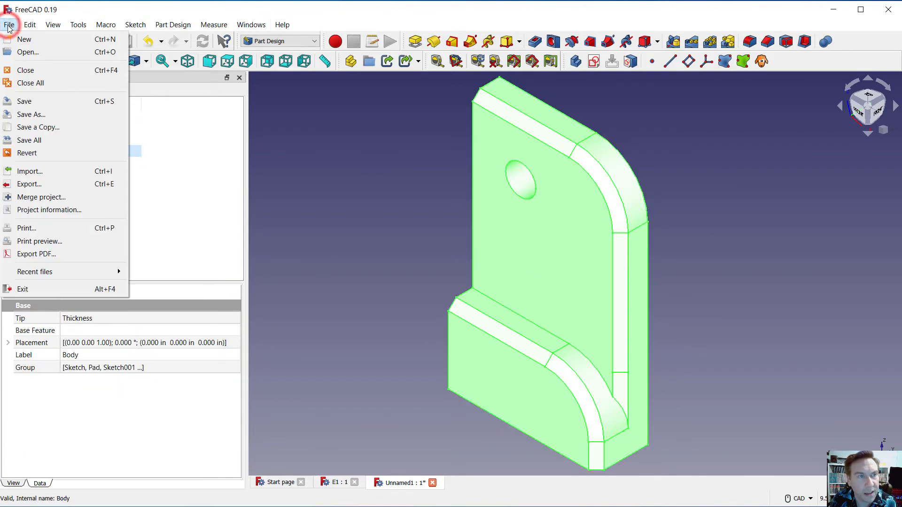
left_click(44, 183)
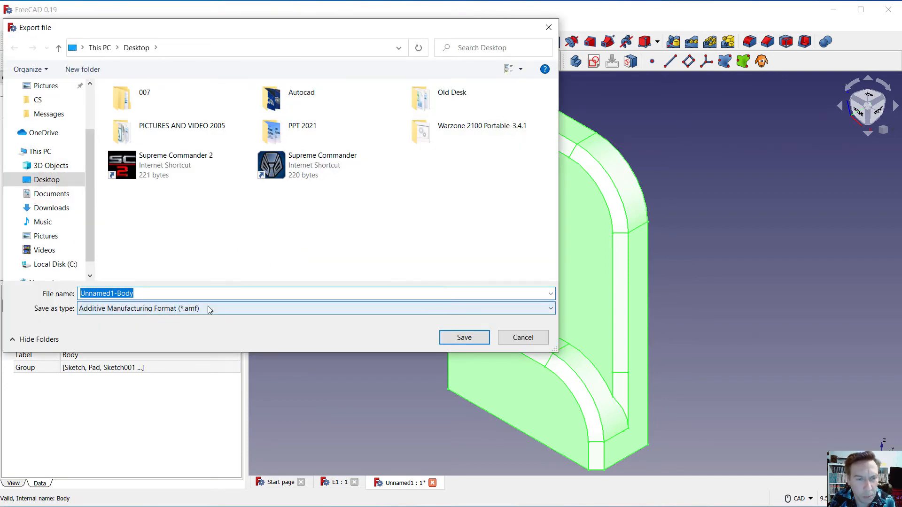
left_click(210, 308)
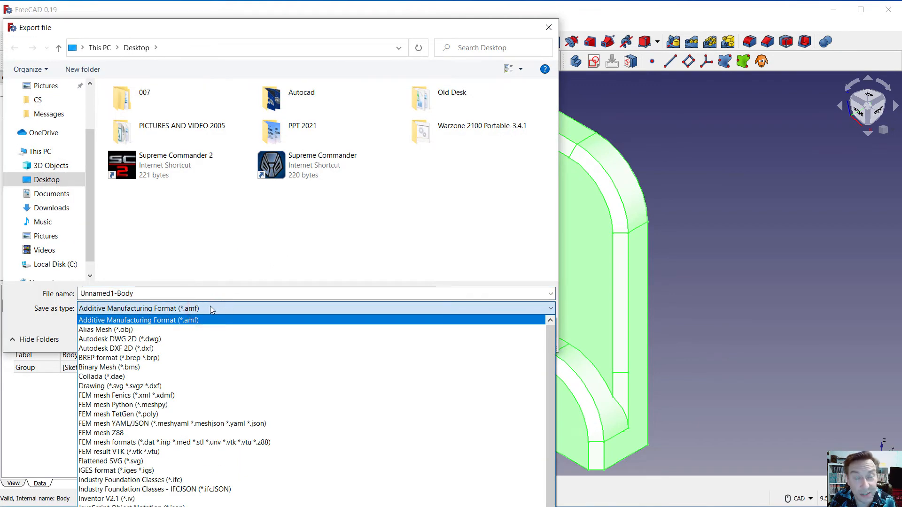
left_click(232, 27)
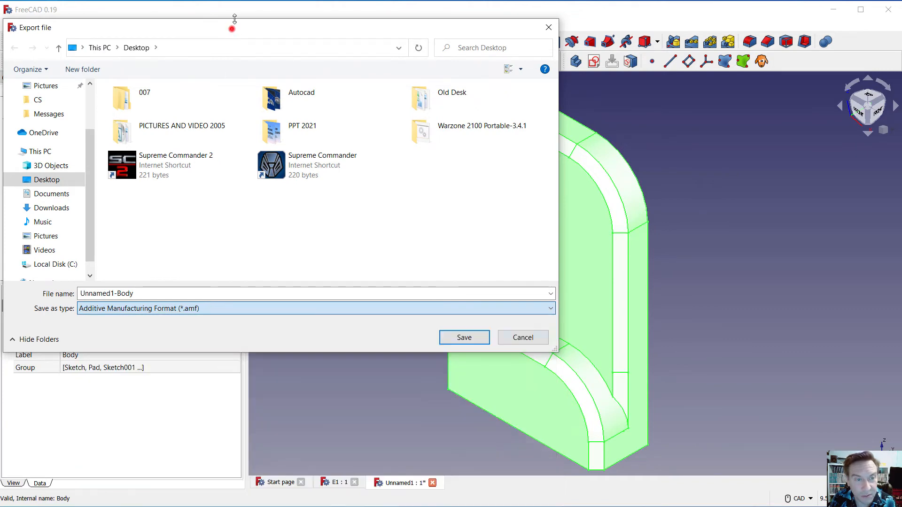
left_click_drag(216, 34, 227, 0)
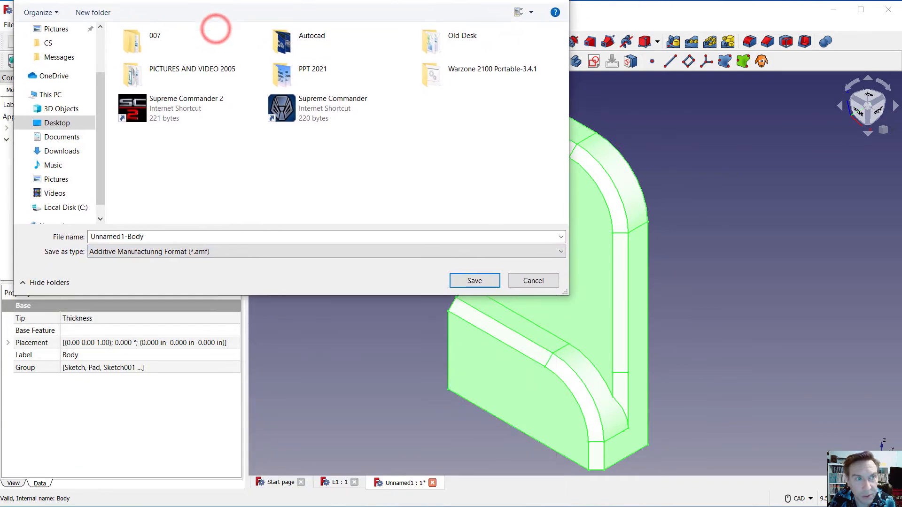
left_click(243, 253)
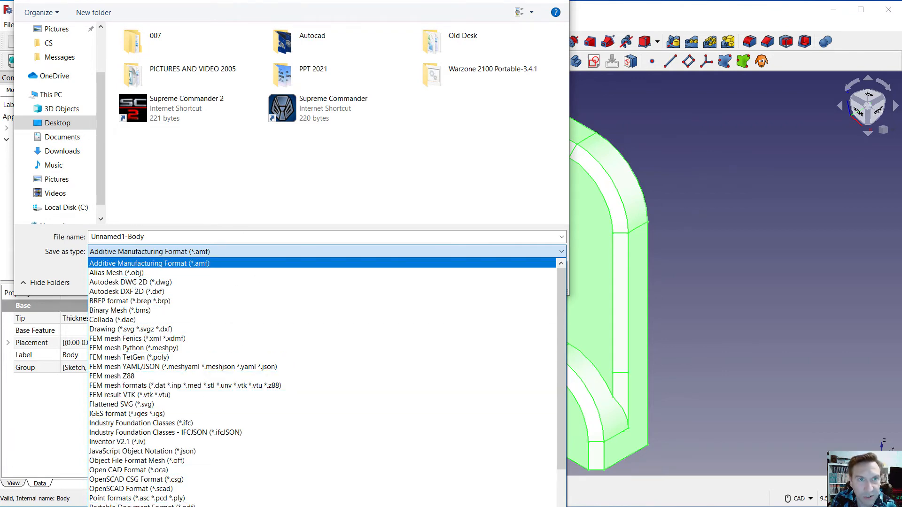
left_click_drag(188, 0, 197, 0)
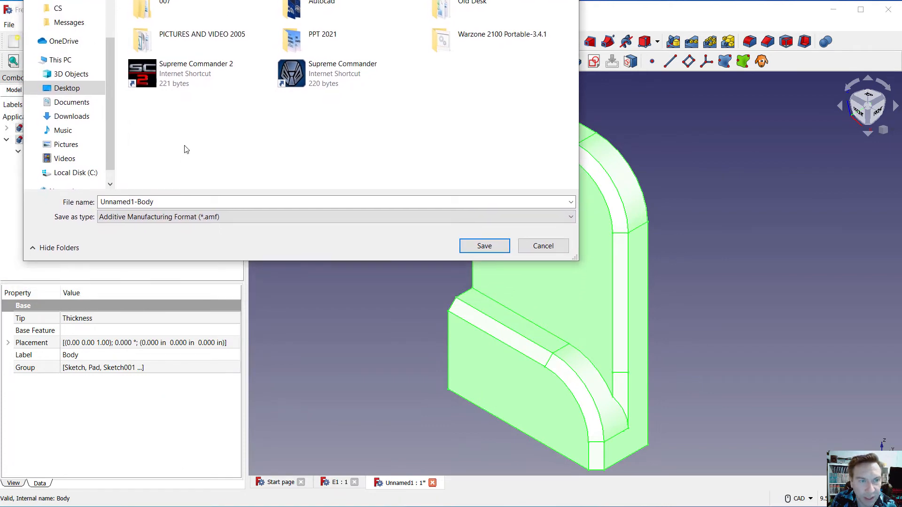
left_click(161, 216)
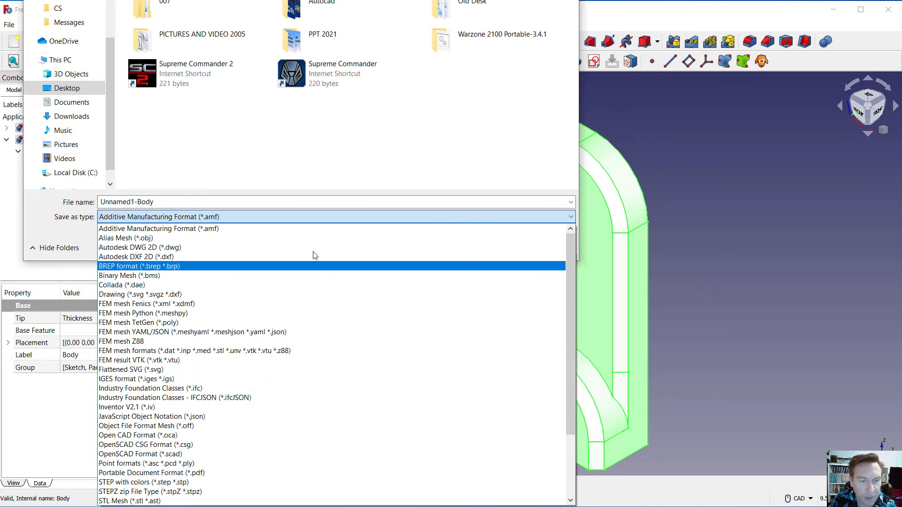
left_click(572, 202)
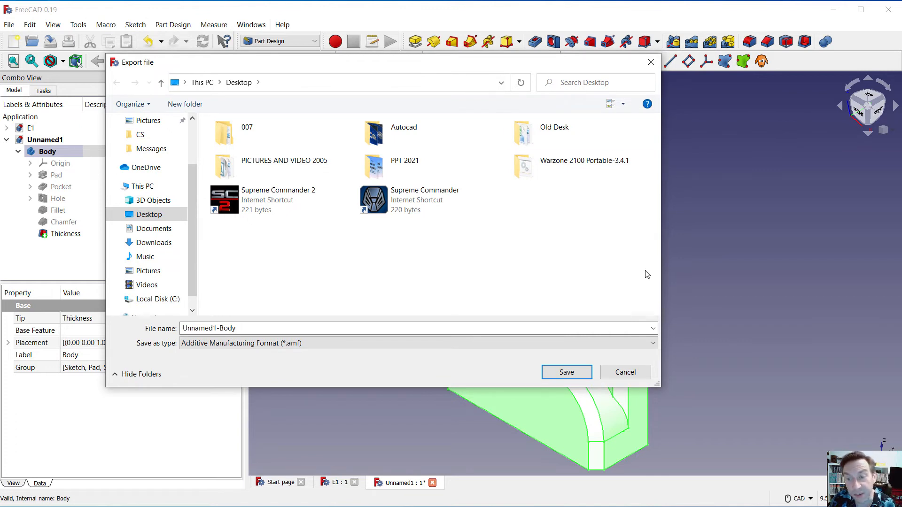
left_click(626, 372)
left_click(729, 185)
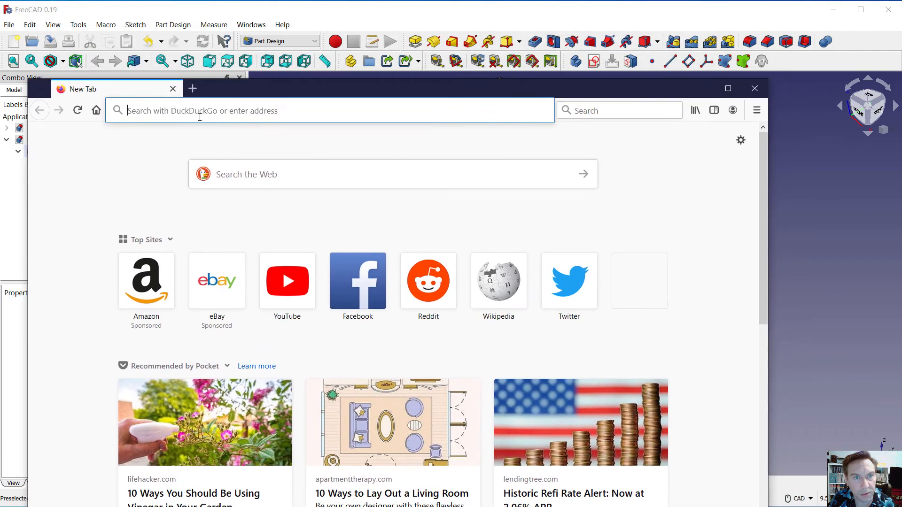
Search the web for vertanux1 in the browser and open the Instructional Manuals page of the Vertanux1 - Computer Aided Design site.
left_click(198, 112)
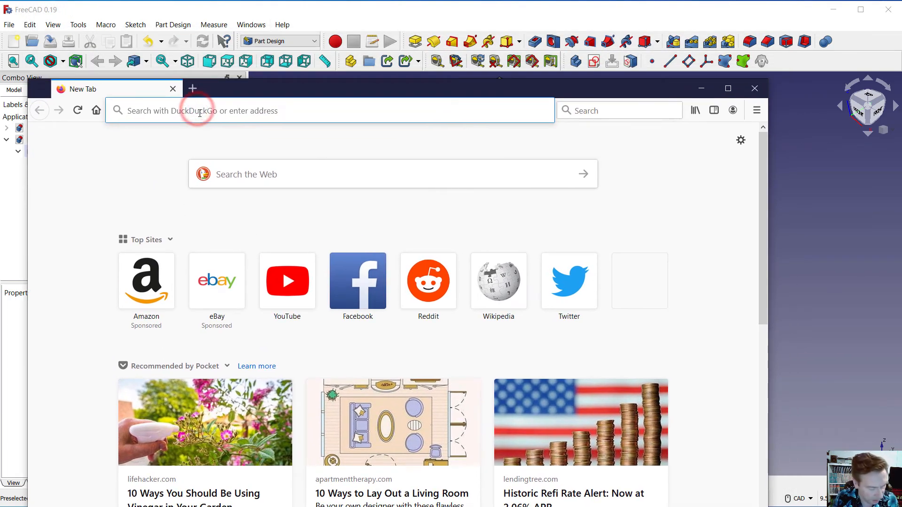
type("vert")
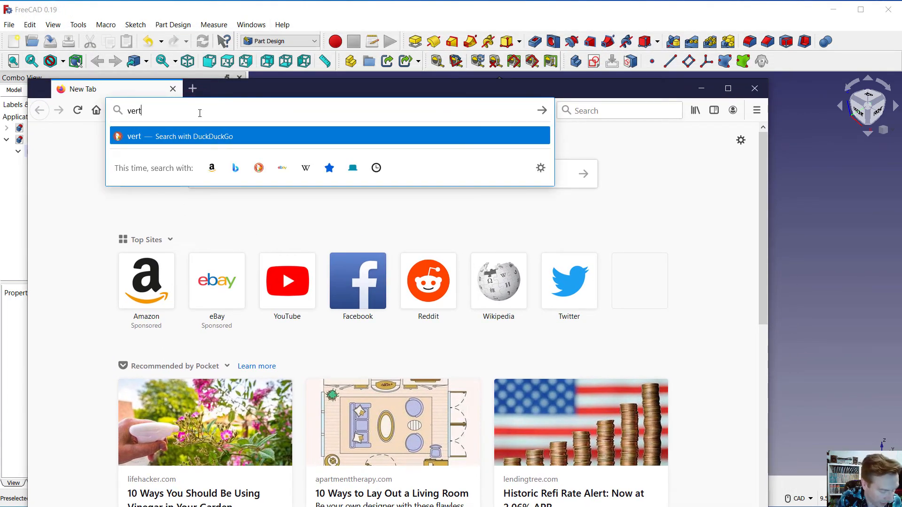
type("anux")
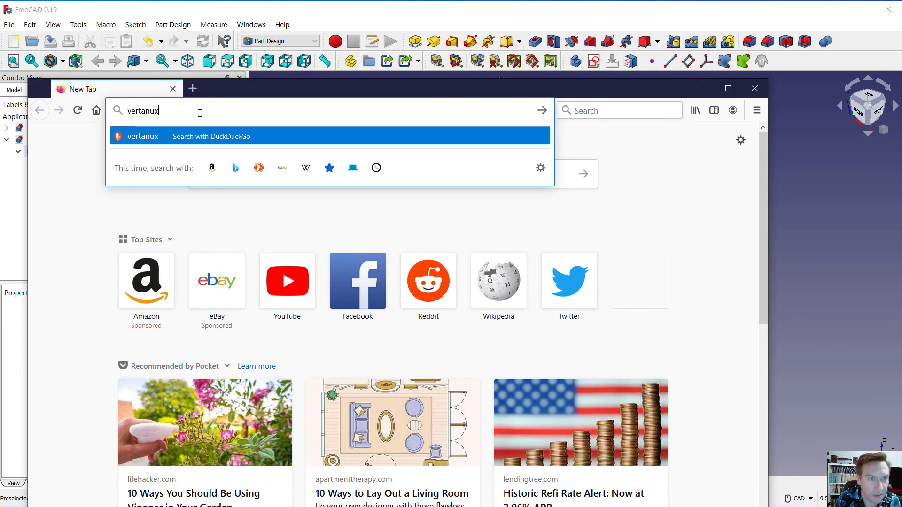
type("1")
key("Return")
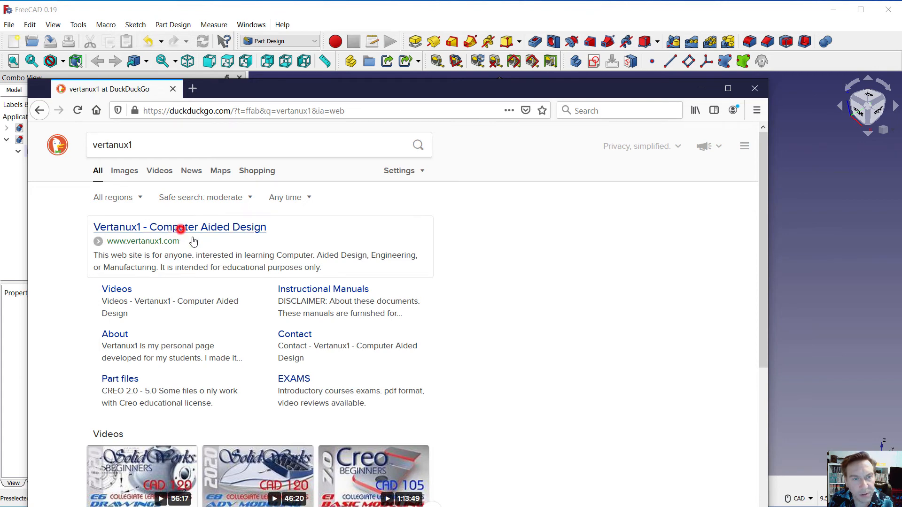
left_click(182, 228)
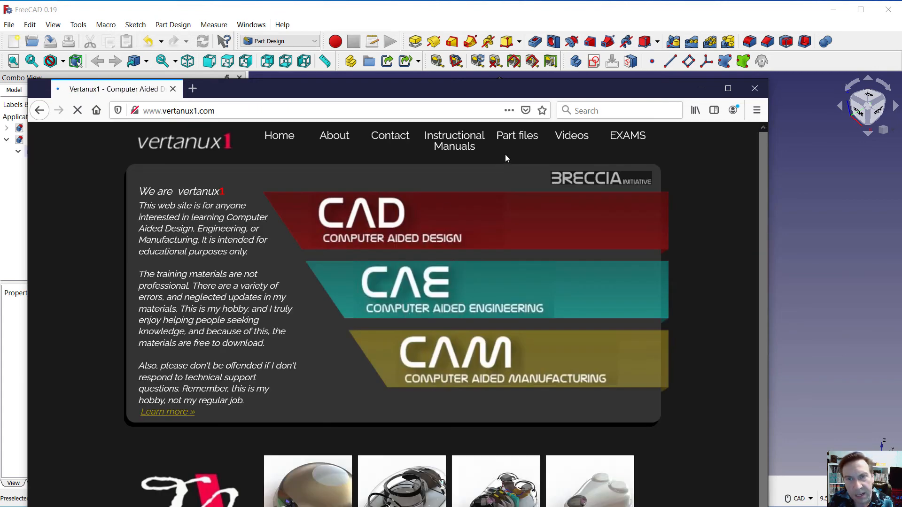
left_click(467, 146)
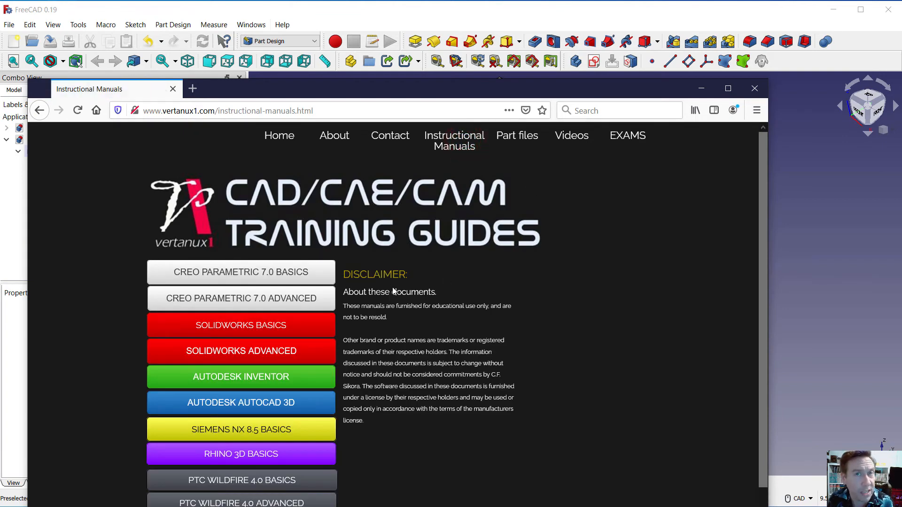
Open the SolidWorks Basics training guide and look through the Exercise 1 part modeling instructions up to the LAB1 note.
left_click(266, 331)
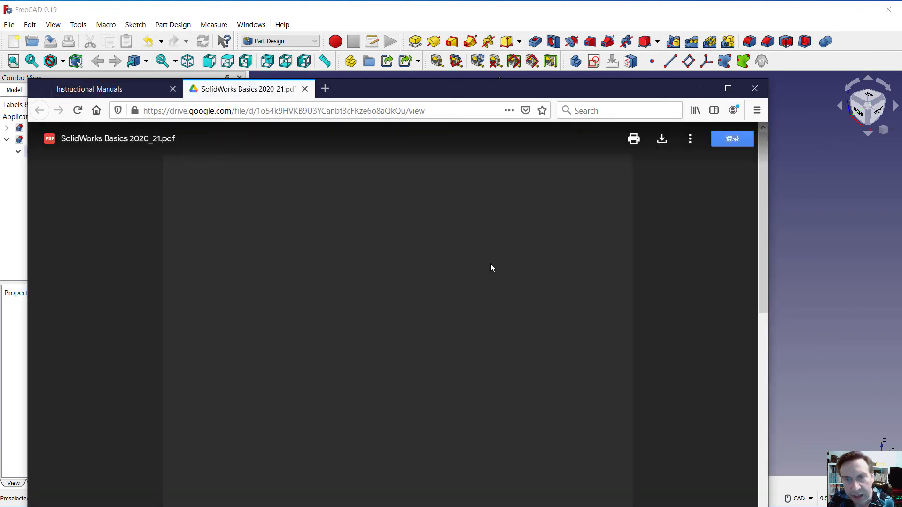
scroll(575, 334, "down", 15)
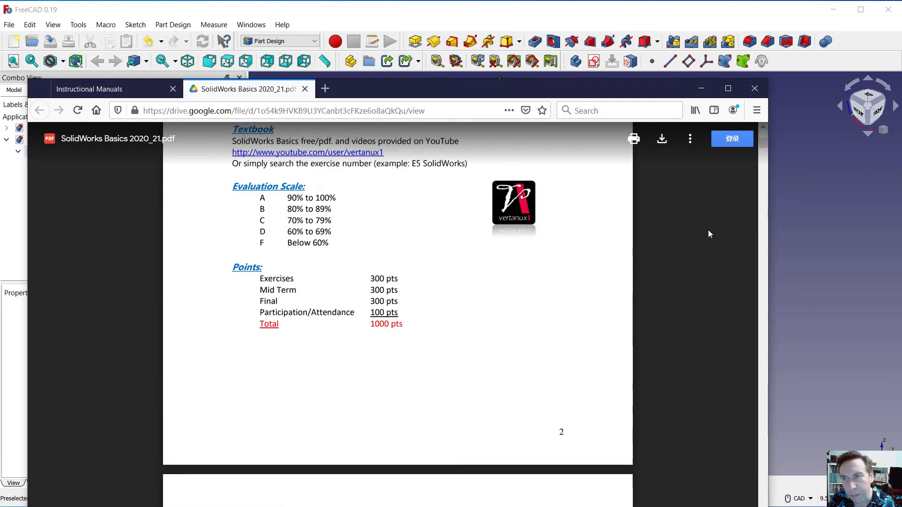
left_click_drag(762, 143, 772, 215)
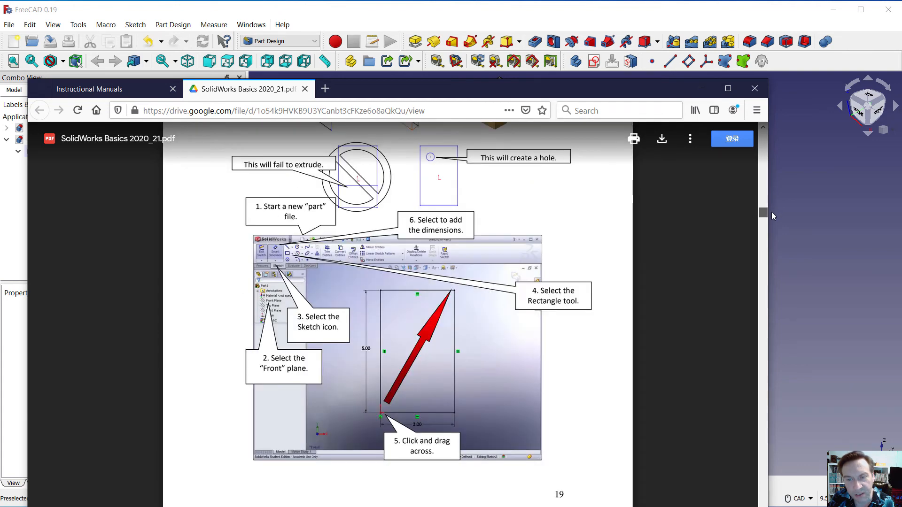
scroll(677, 276, "up", 3)
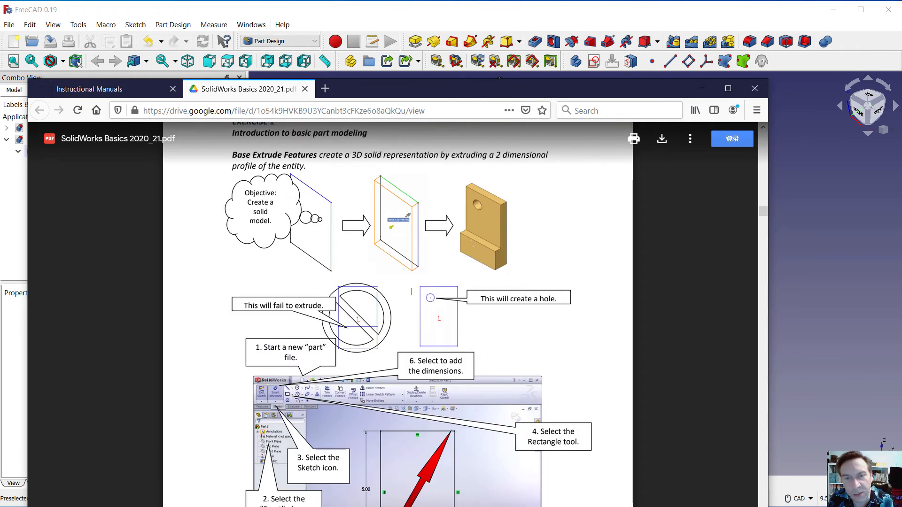
scroll(469, 210, "down", 6)
scroll(353, 328, "up", 3)
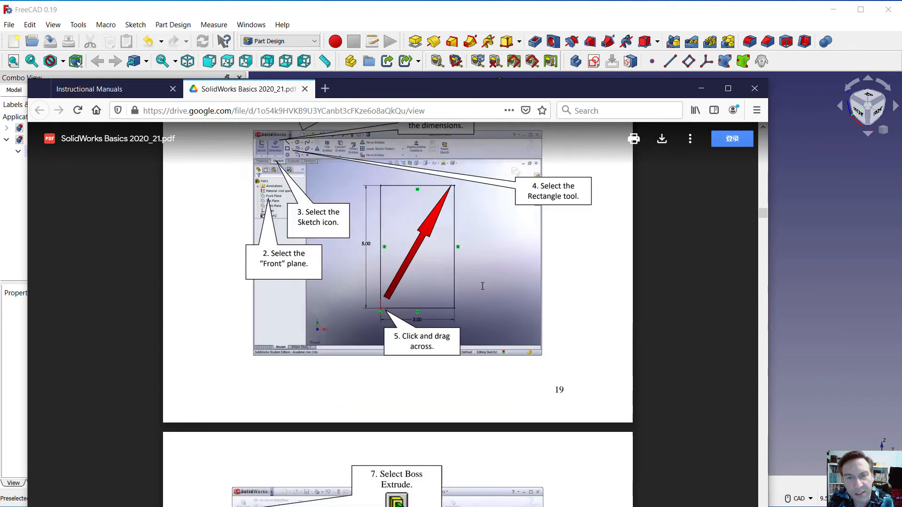
scroll(568, 367, "down", 15)
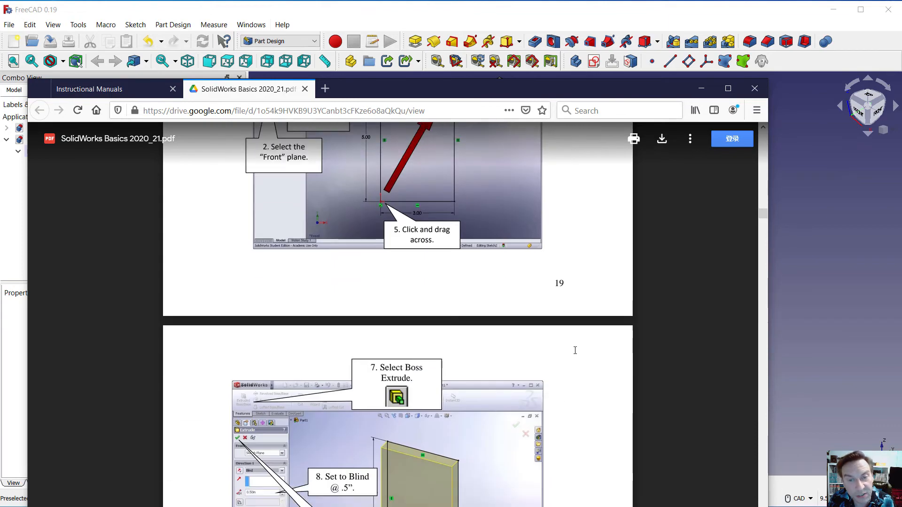
scroll(561, 332, "down", 20)
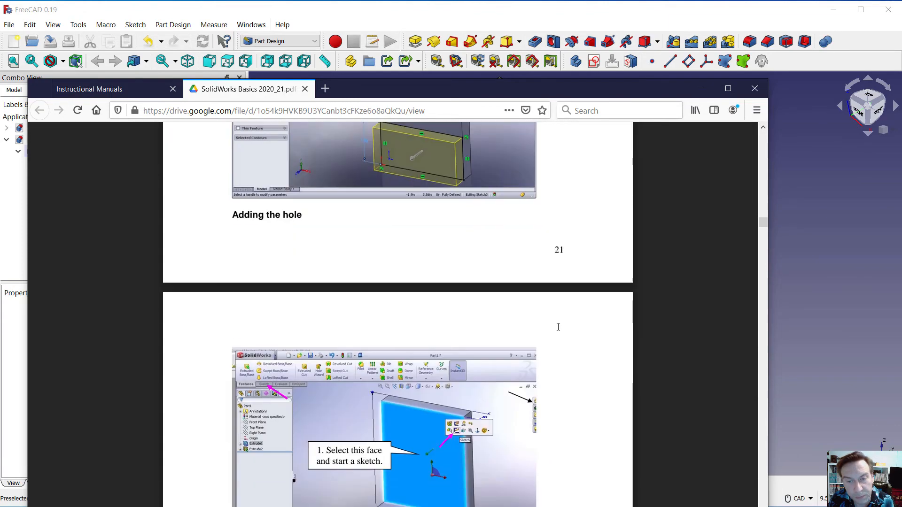
scroll(546, 311, "down", 20)
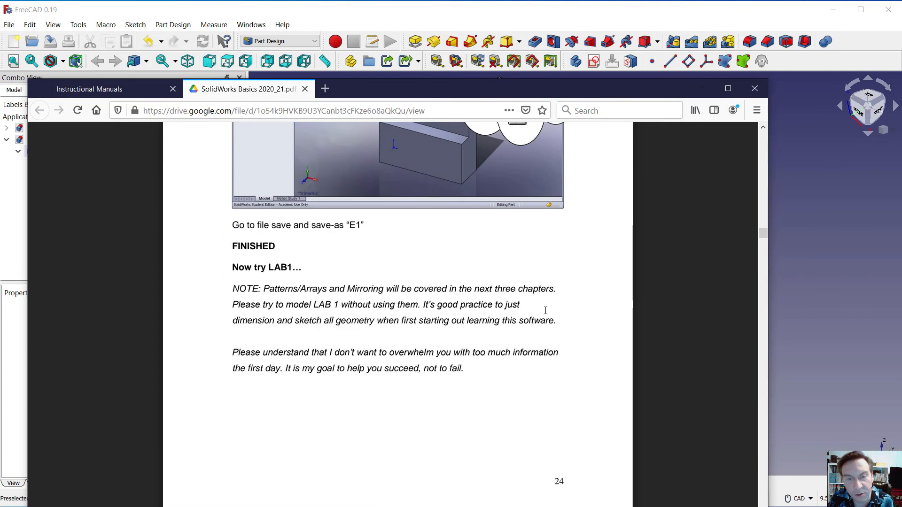
Examine the dimensioned L1 drawing that follows Exercise 1 in the guide, and return to FreeCAD.
scroll(544, 309, "up", 3)
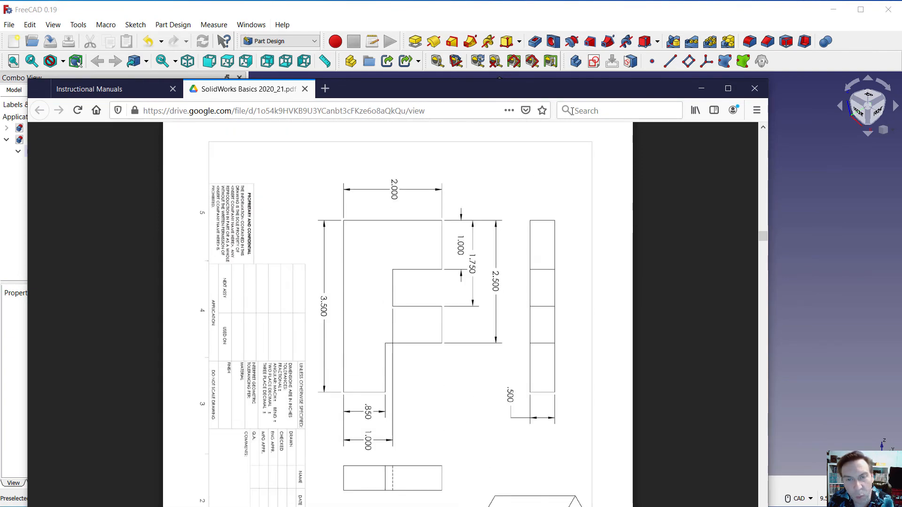
left_click_drag(555, 88, 542, 55)
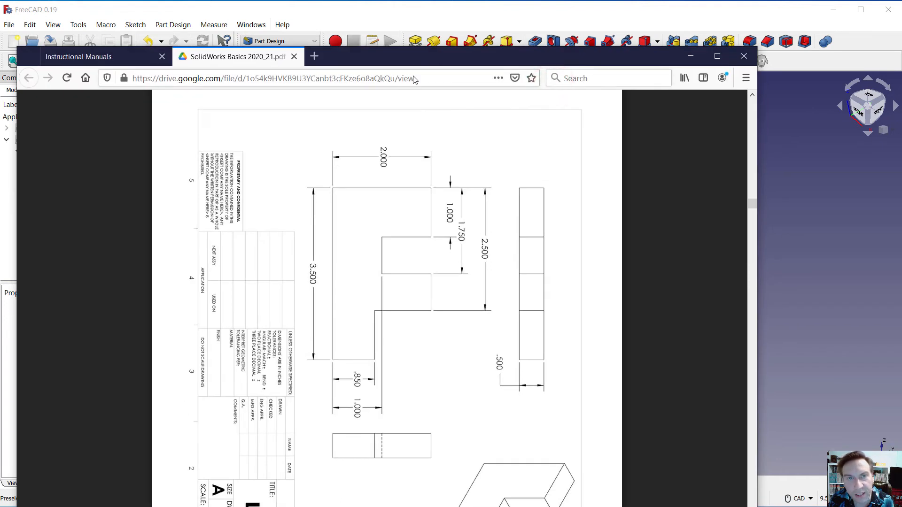
left_click_drag(410, 58, 438, 25)
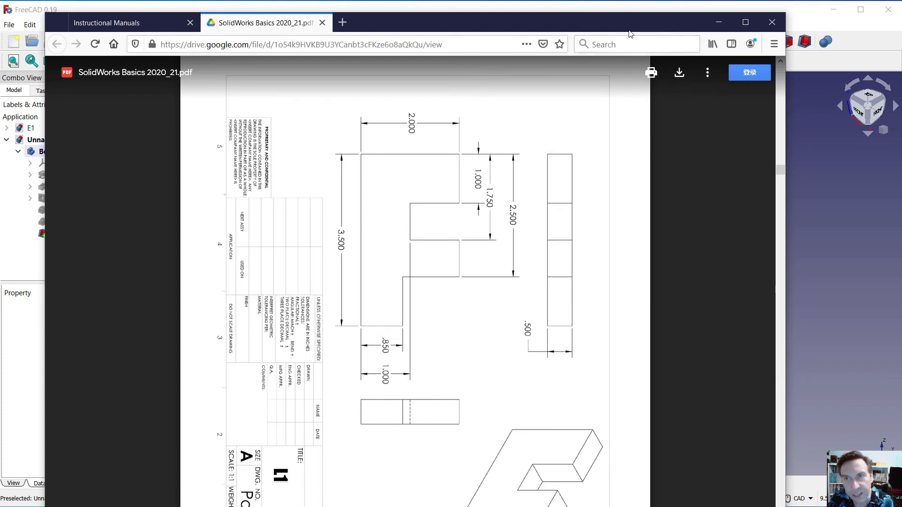
left_click_drag(630, 22, 0, 14)
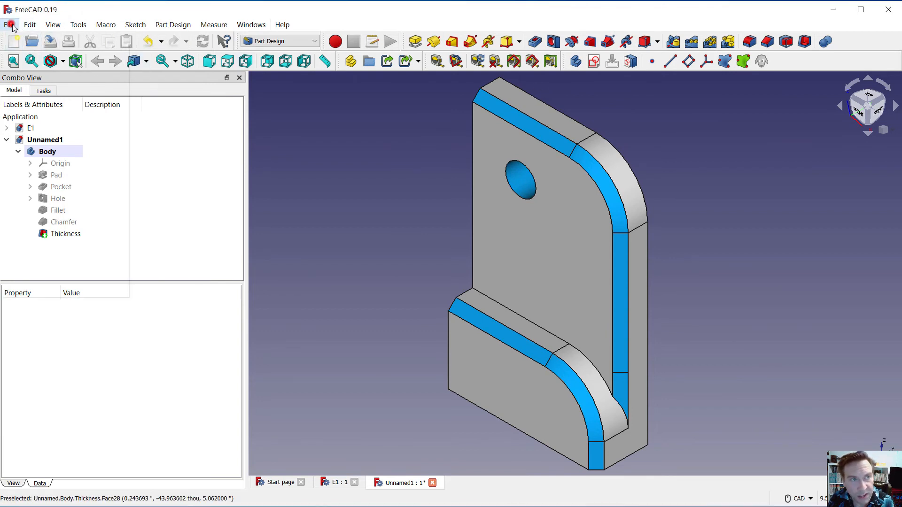
Save the colored part's document on the Desktop as E1b in FreeCAD Document format, and create a new empty document.
left_click(30, 24)
left_click(9, 25)
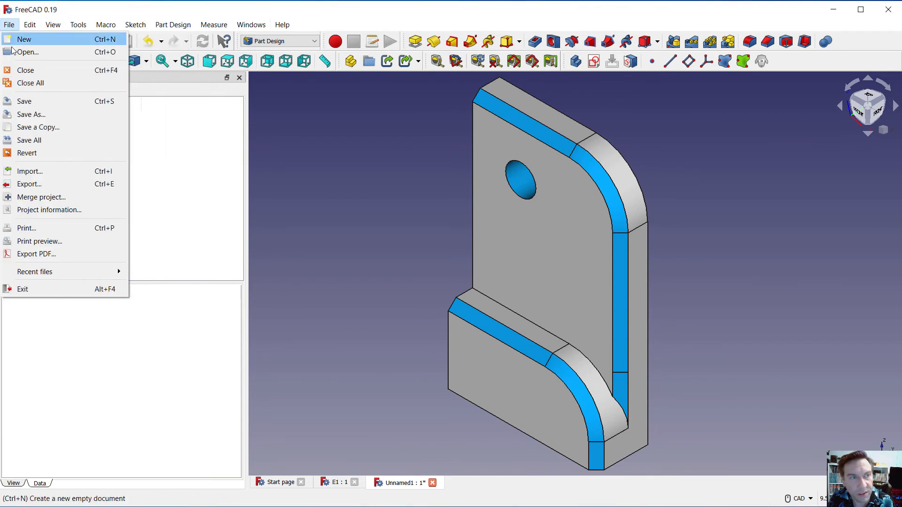
left_click(26, 115)
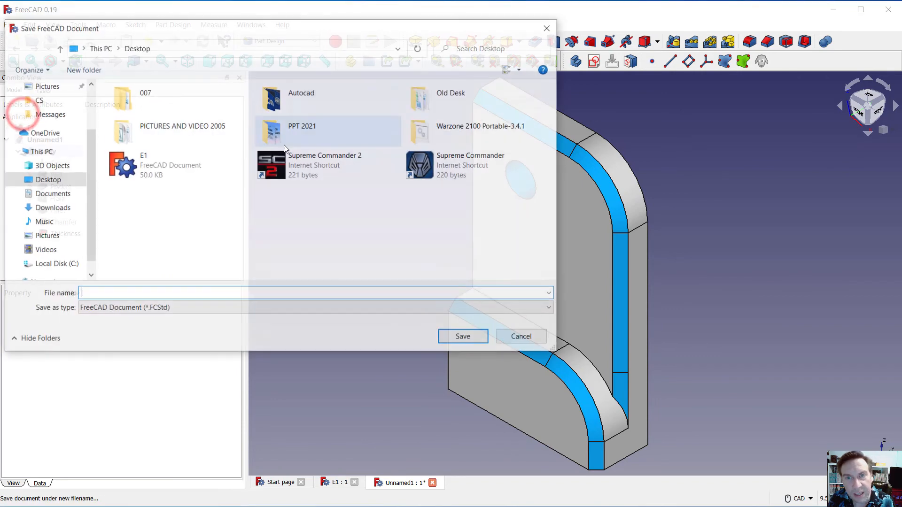
type("E1")
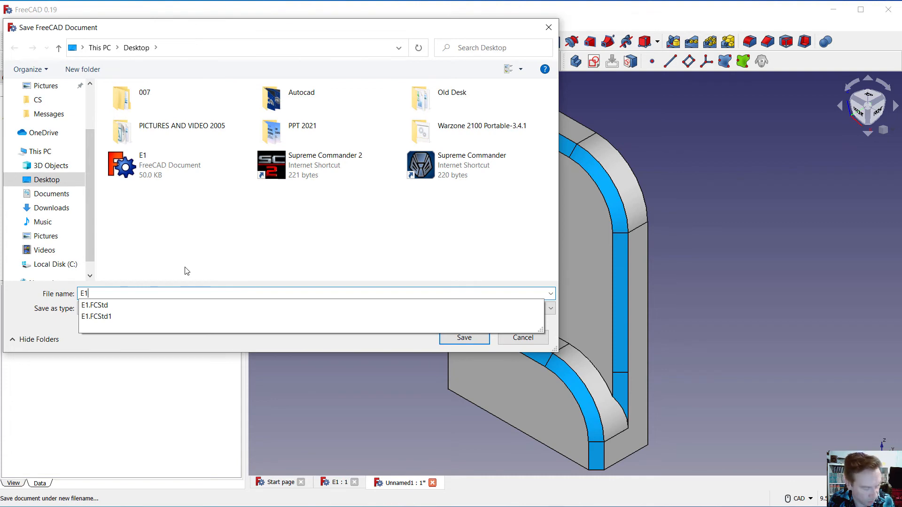
type("b")
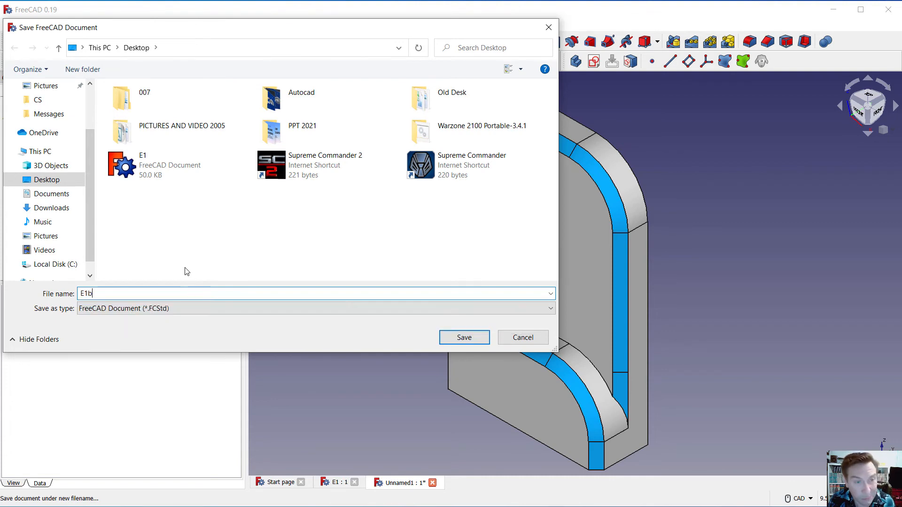
left_click(475, 337)
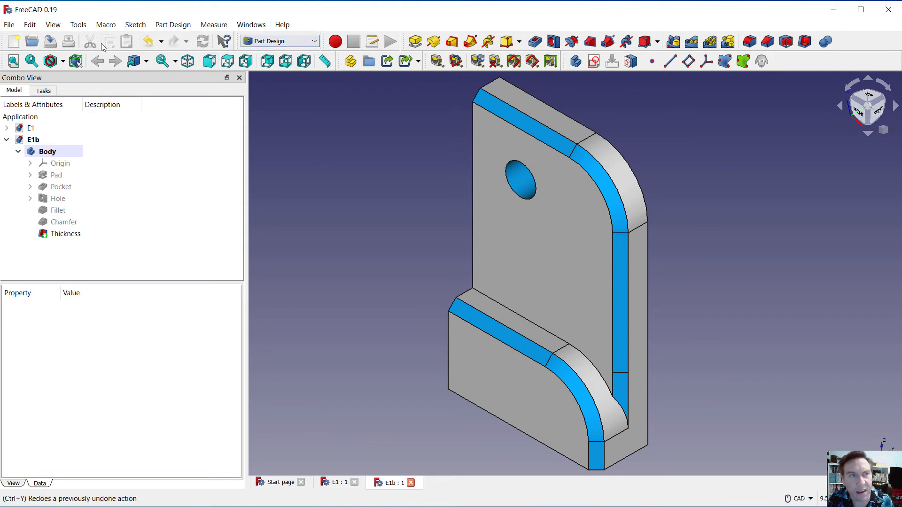
left_click(14, 42)
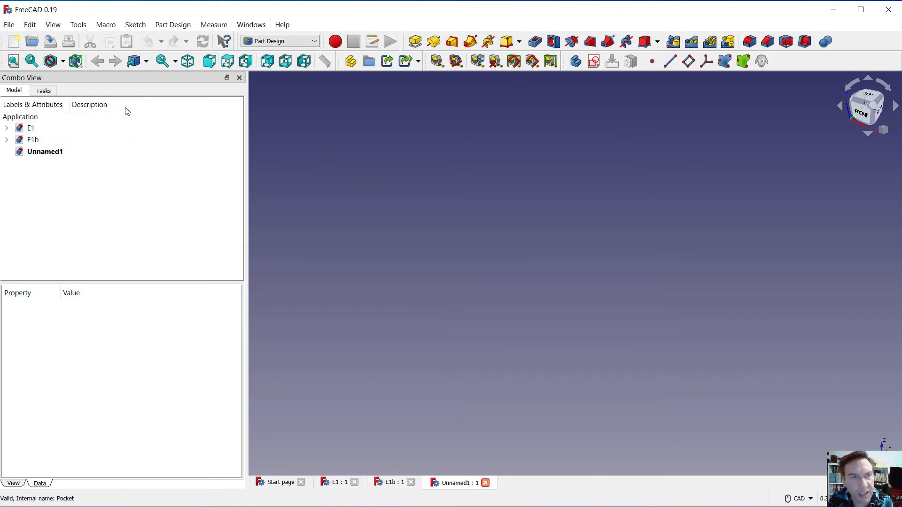
Create a new body and start a sketch on its XZ plane.
left_click(45, 91)
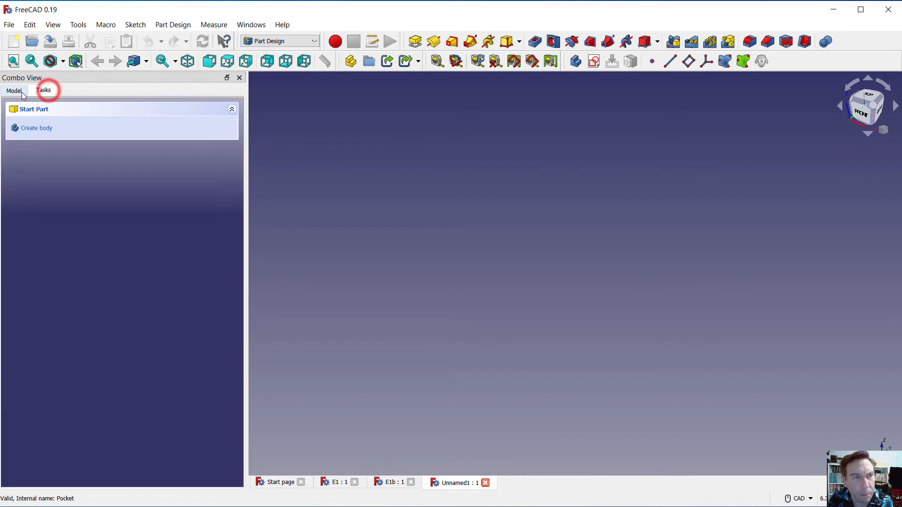
left_click(38, 128)
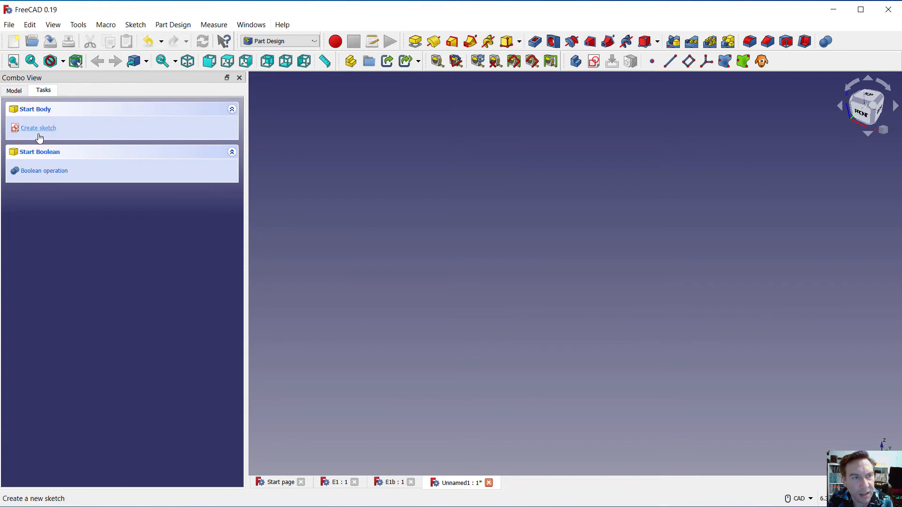
left_click(37, 128)
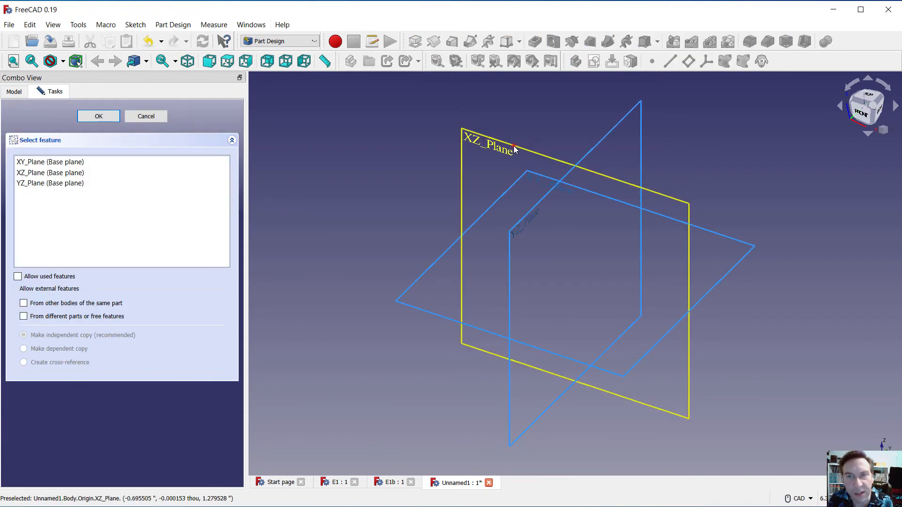
left_click(514, 149)
left_click(108, 119)
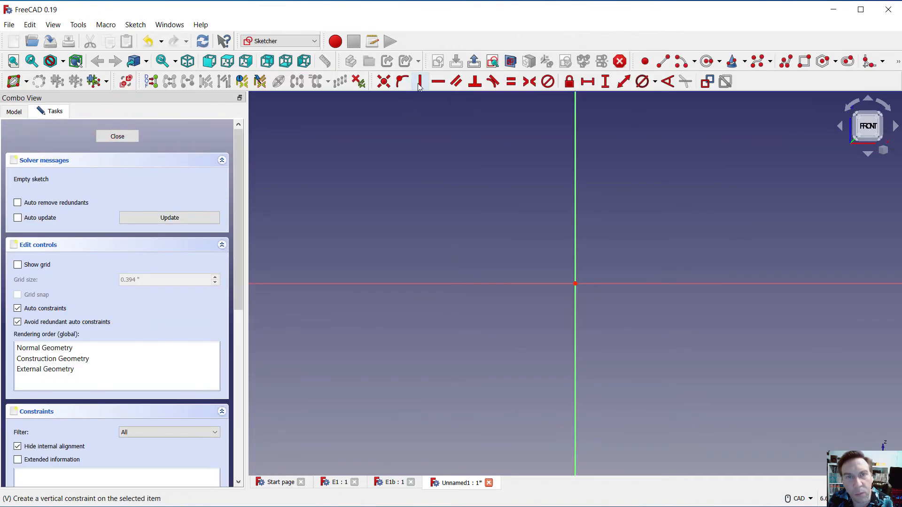
Sketch a line about 1.54 in long up the vertical axis from the origin and one about 2.84 in long along the horizontal axis.
left_click(666, 63)
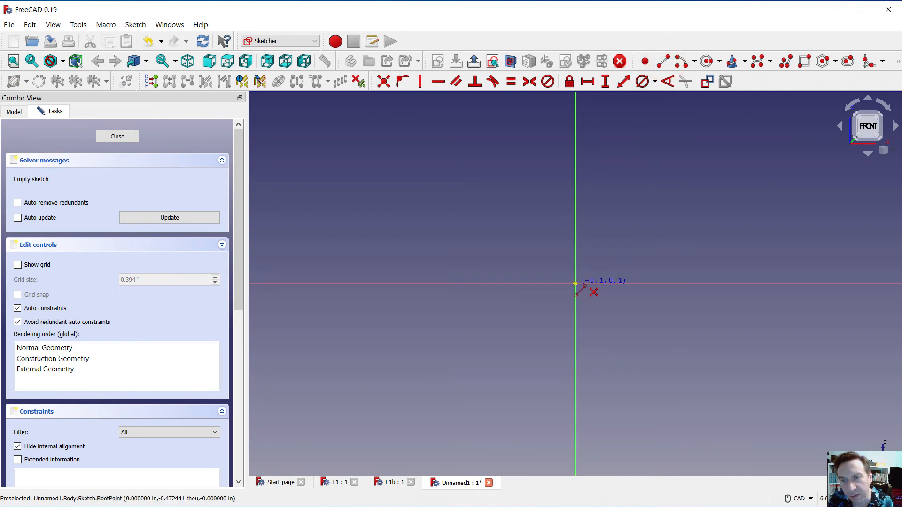
left_click(575, 284)
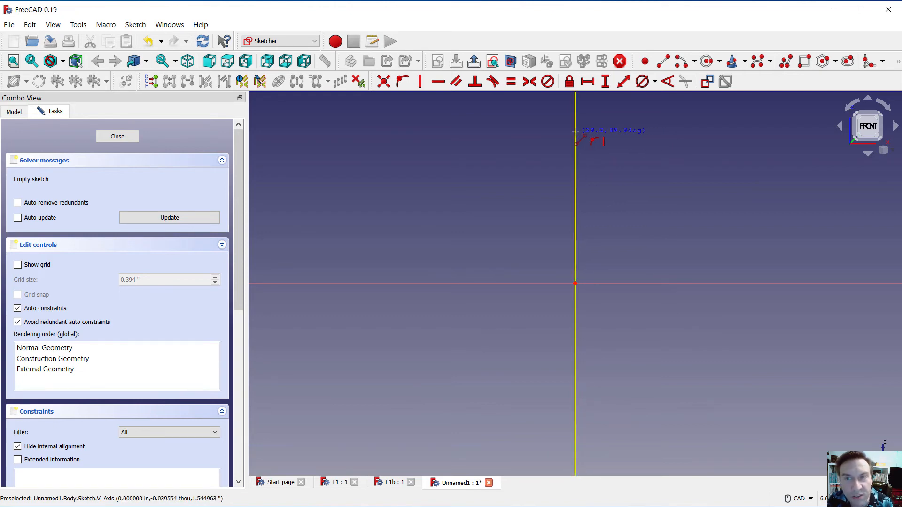
left_click(575, 133)
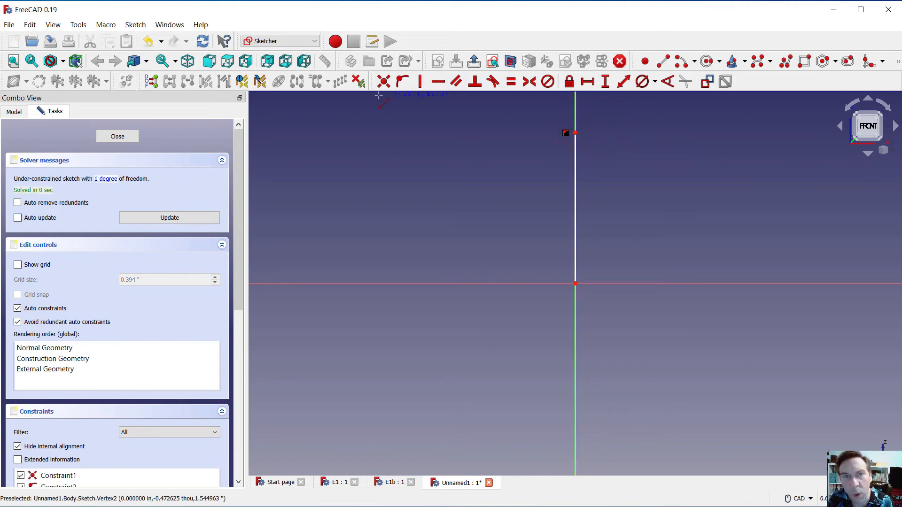
left_click(575, 284)
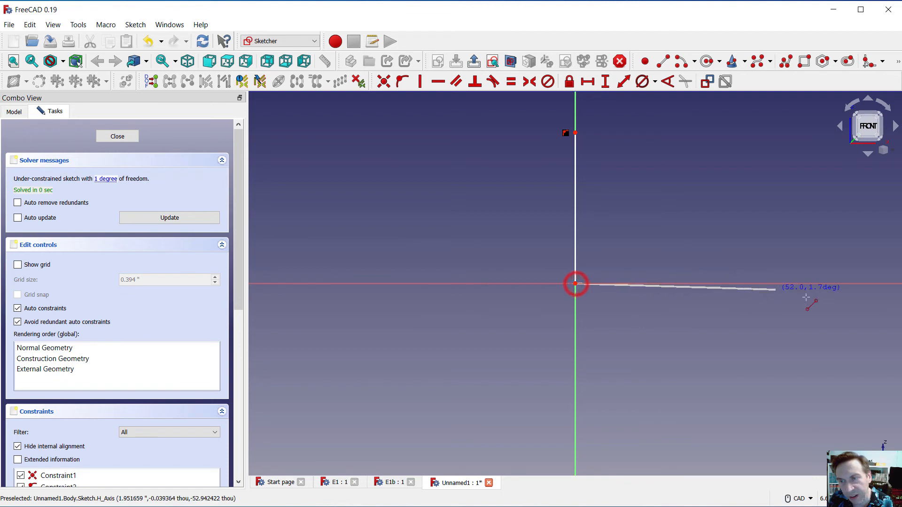
left_click(853, 284)
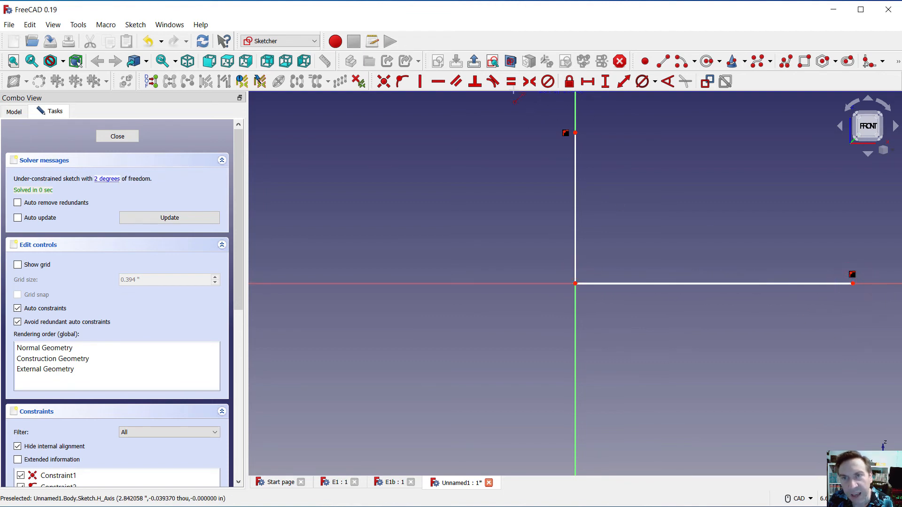
Constrain the horizontal base line to a length of 3.5 in.
left_click(592, 84)
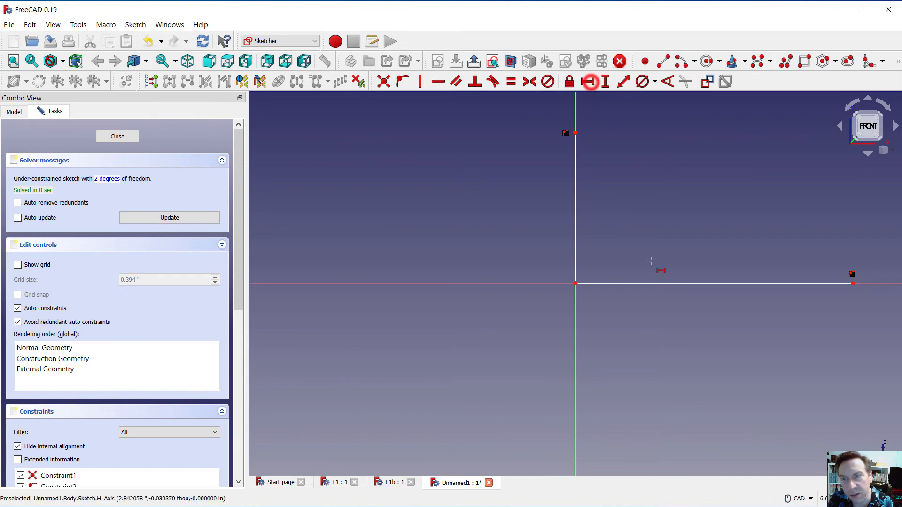
left_click(663, 283)
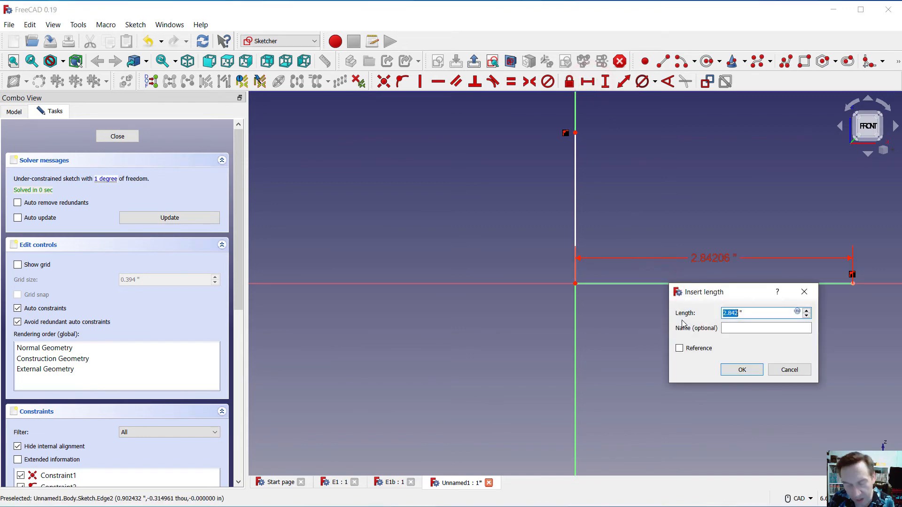
type("3.")
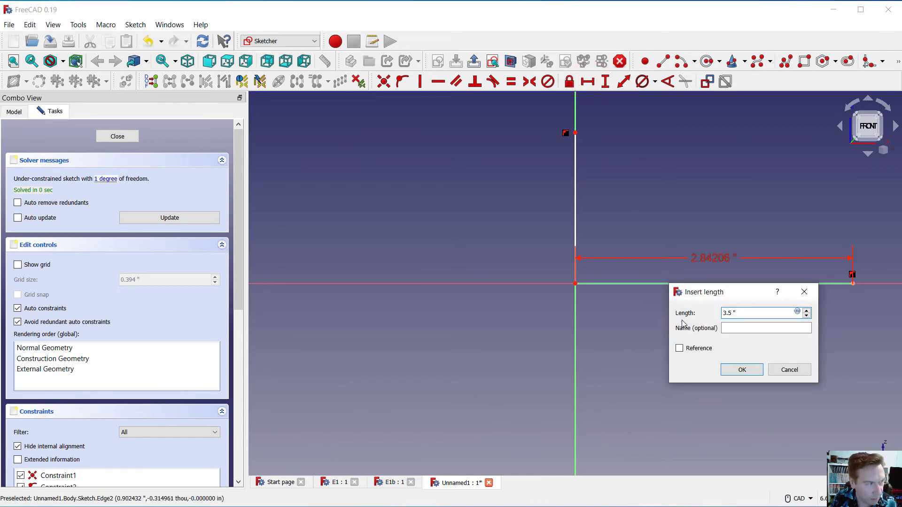
type("5")
key("Return")
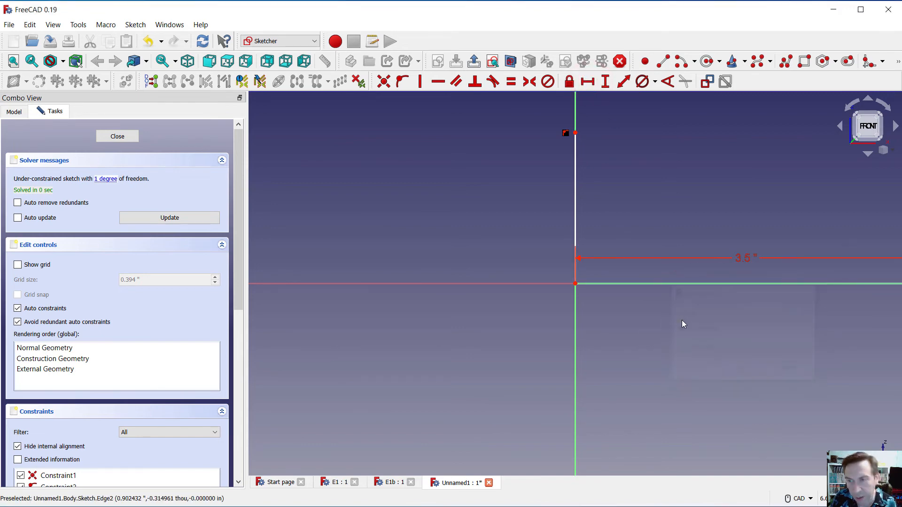
Constrain the vertical line on the axis to a length of 2 in.
left_click(623, 82)
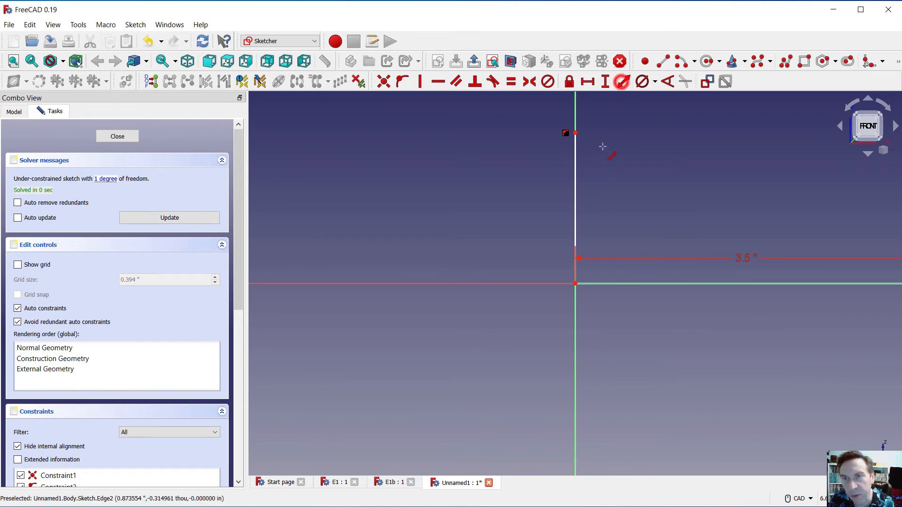
left_click(574, 177)
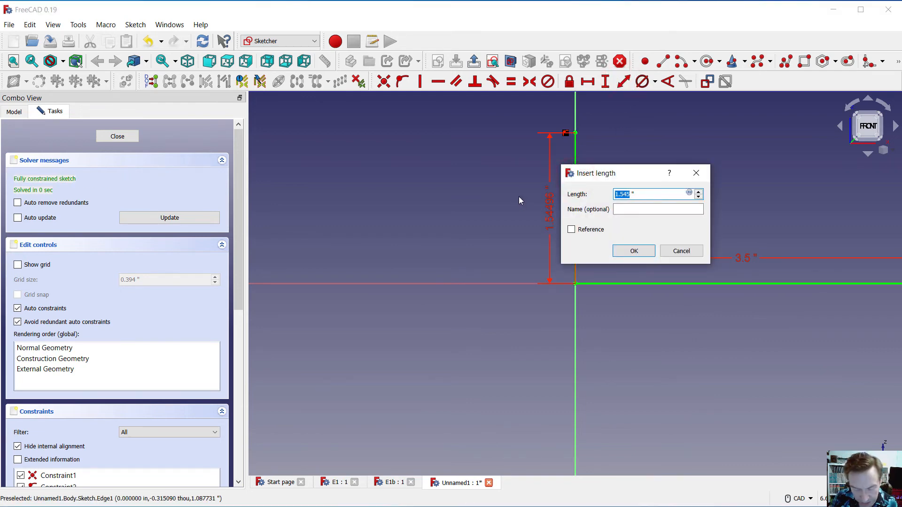
type("2")
key("Return")
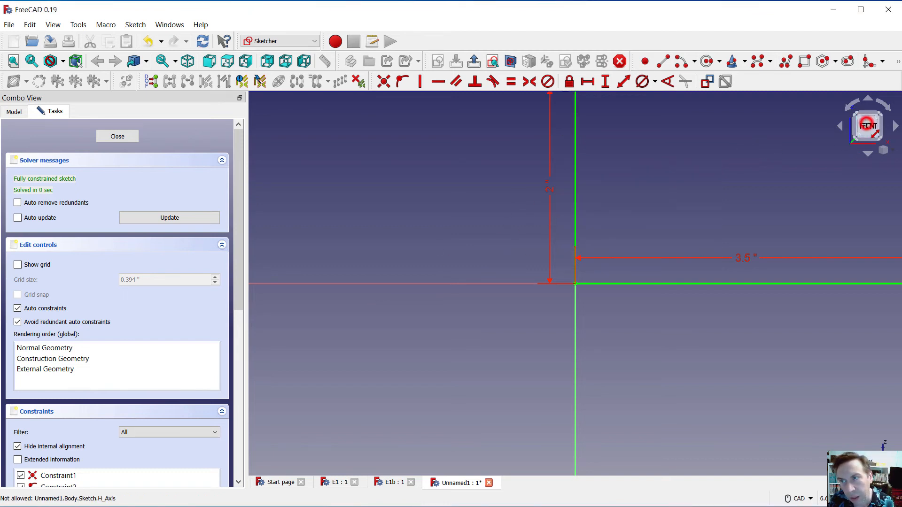
left_click(13, 61)
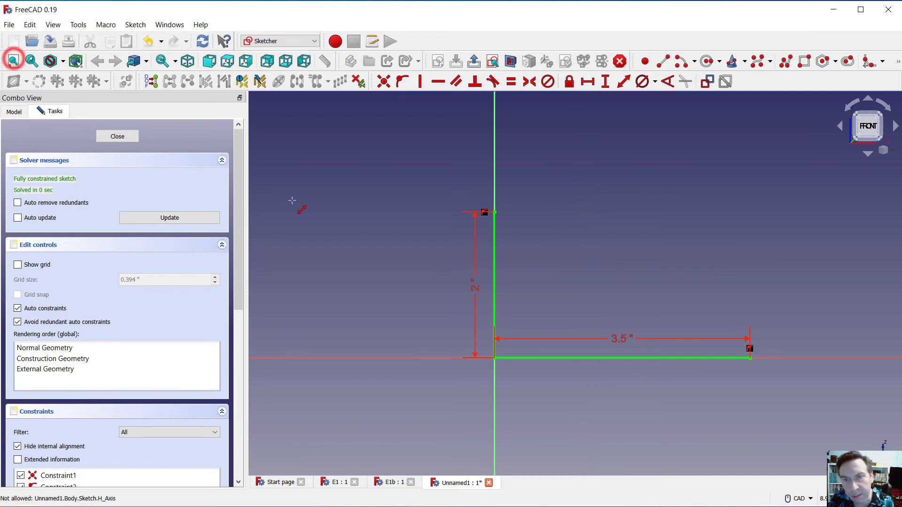
From the vertical line's upper end, sketch a horizontal line about 0.73 in long and a U-shaped slot about 0.8 in deep.
left_click(662, 61)
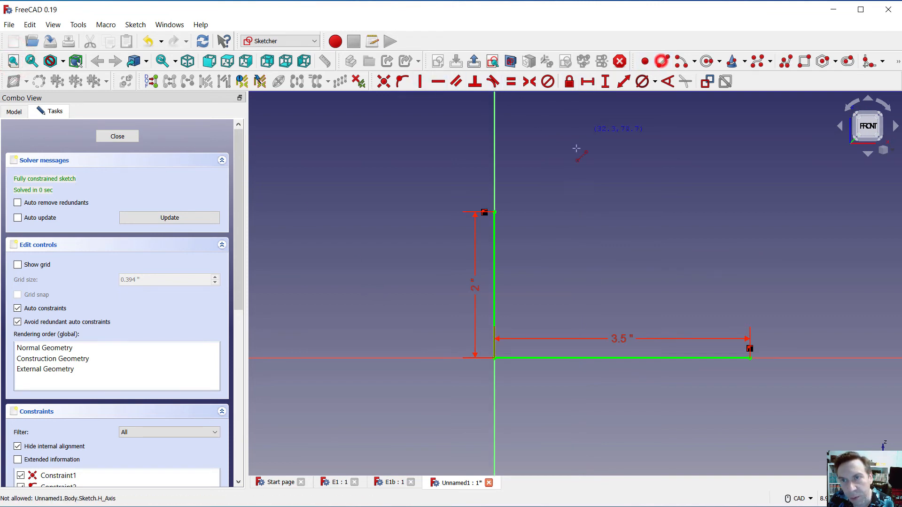
left_click(495, 212)
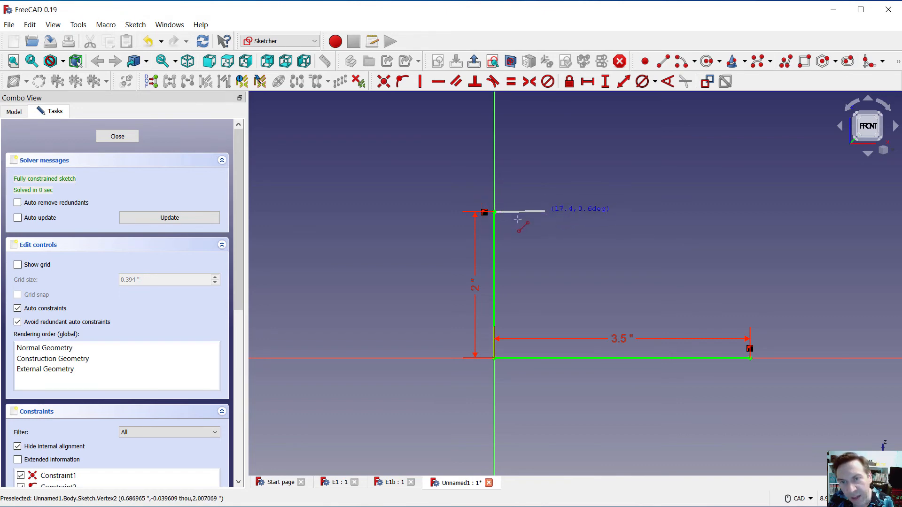
left_click(548, 212)
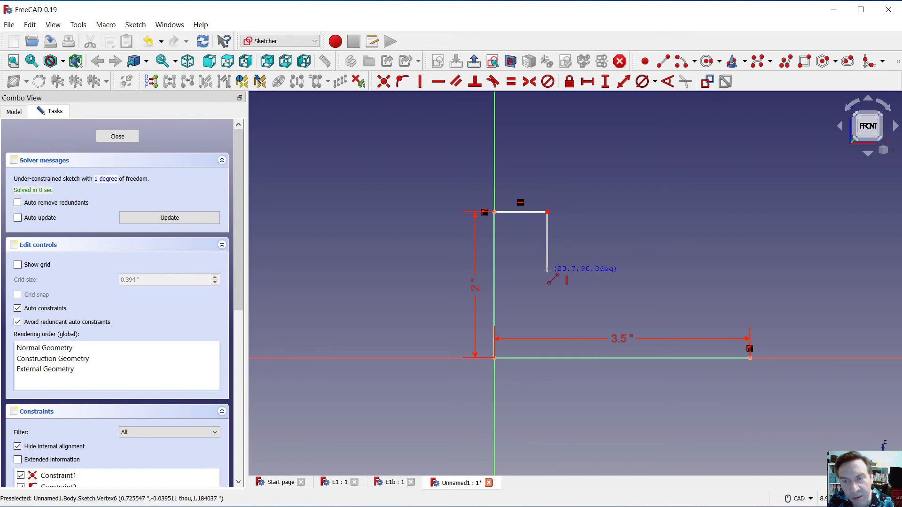
left_click(548, 271)
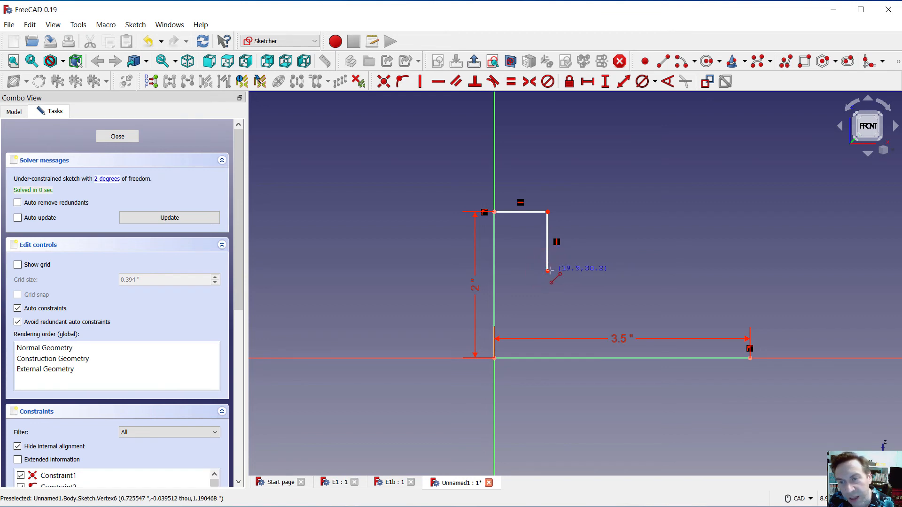
left_click(590, 272)
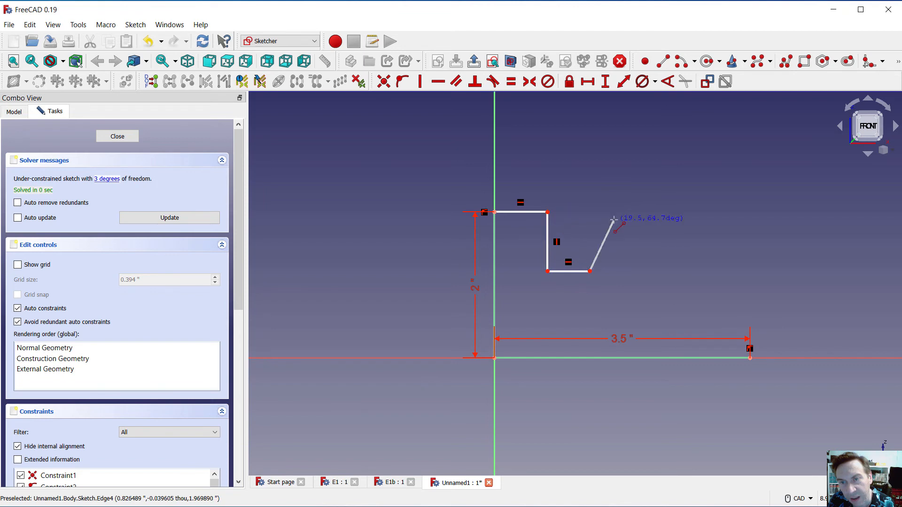
left_click(590, 212)
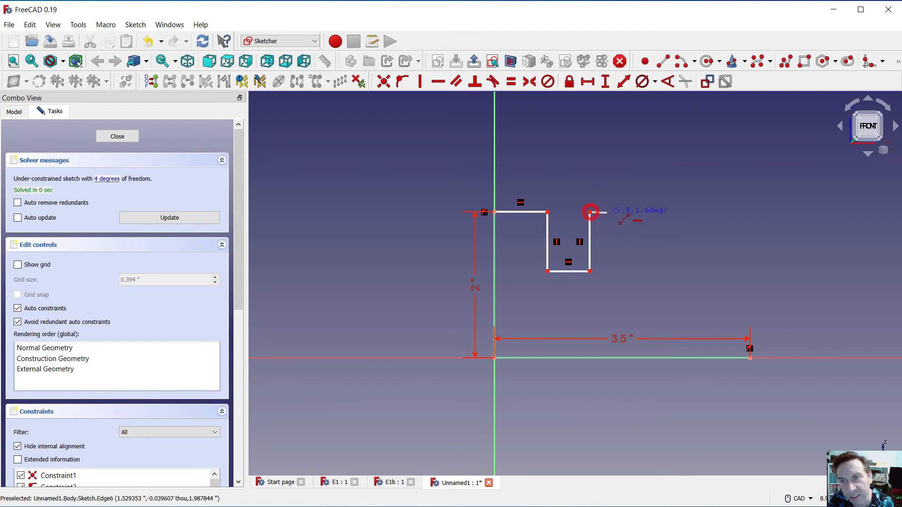
left_click(632, 211)
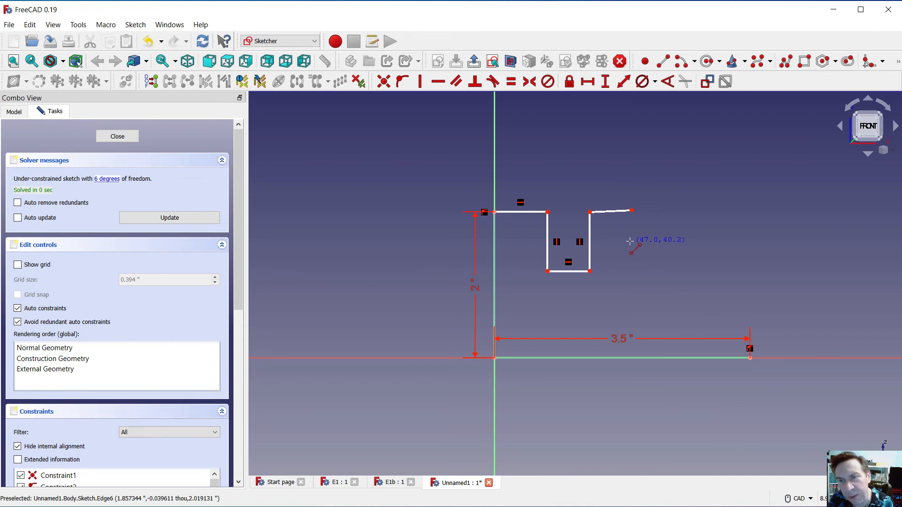
left_click(149, 44)
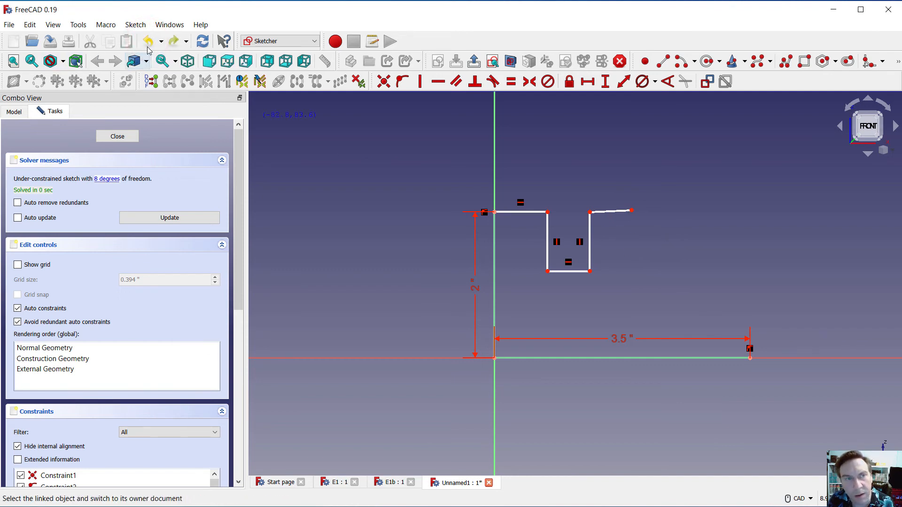
left_click(148, 44)
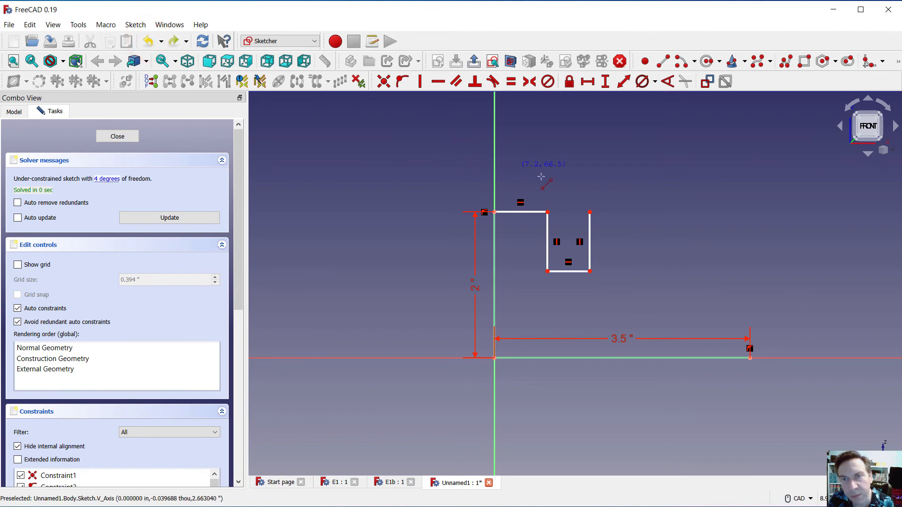
From the slot's open end, sketch a short horizontal top line, a vertical drop of about 1 in and a horizontal step about 1.7 in long.
left_click(590, 212)
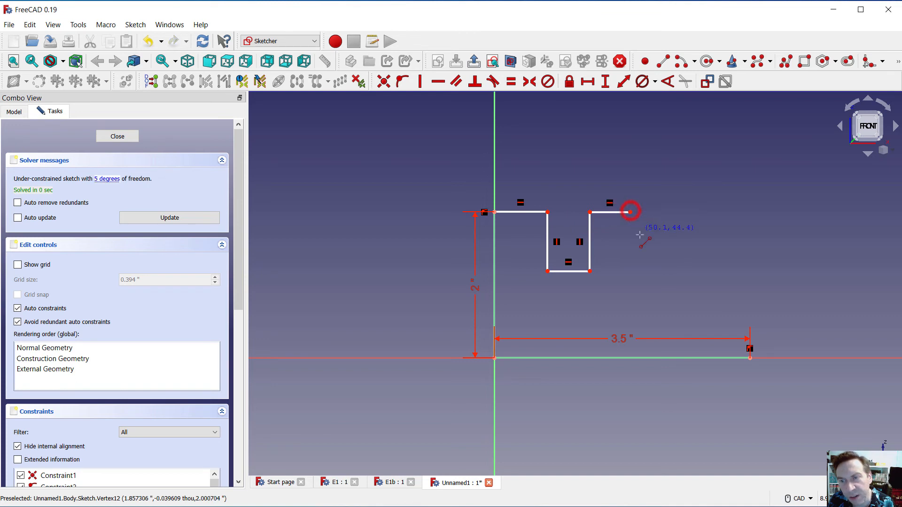
left_click(630, 212)
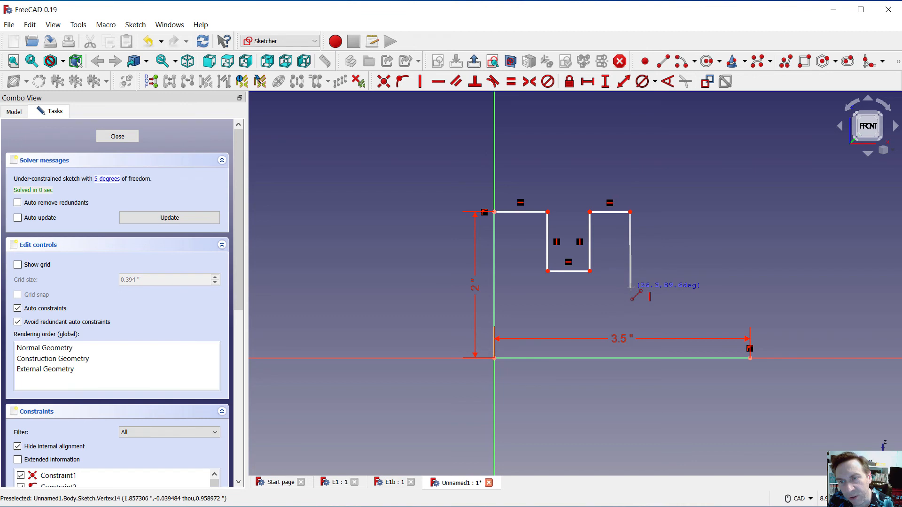
left_click(630, 288)
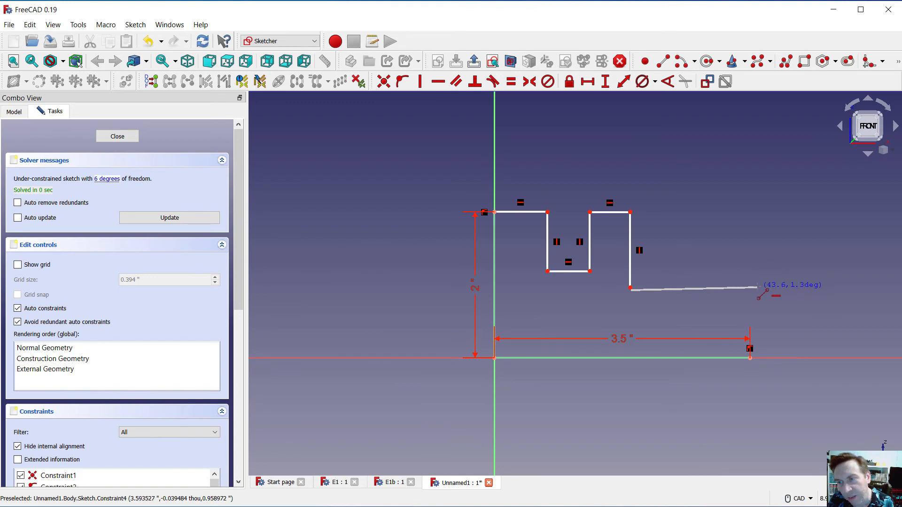
left_click(756, 289)
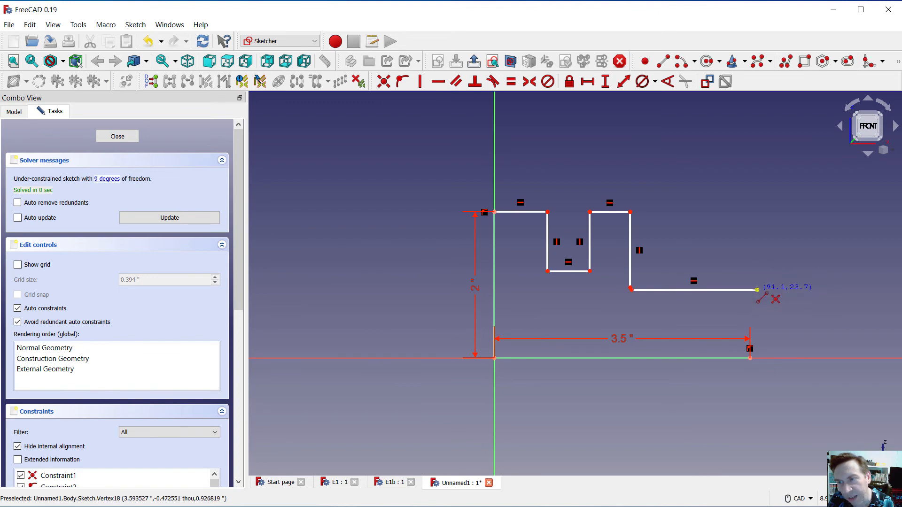
Close the profile with a line from the step's outer end to the base line's end, and constrain that line to vertical.
left_click(756, 290)
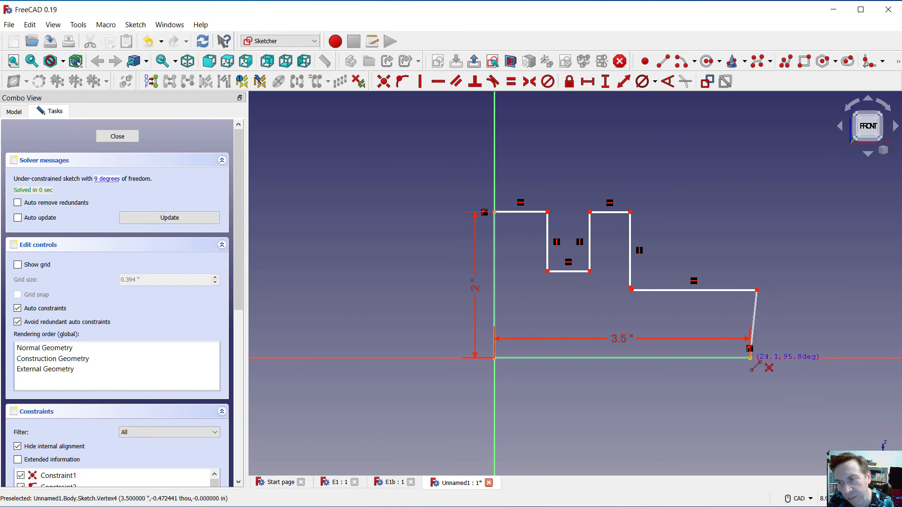
left_click(751, 358)
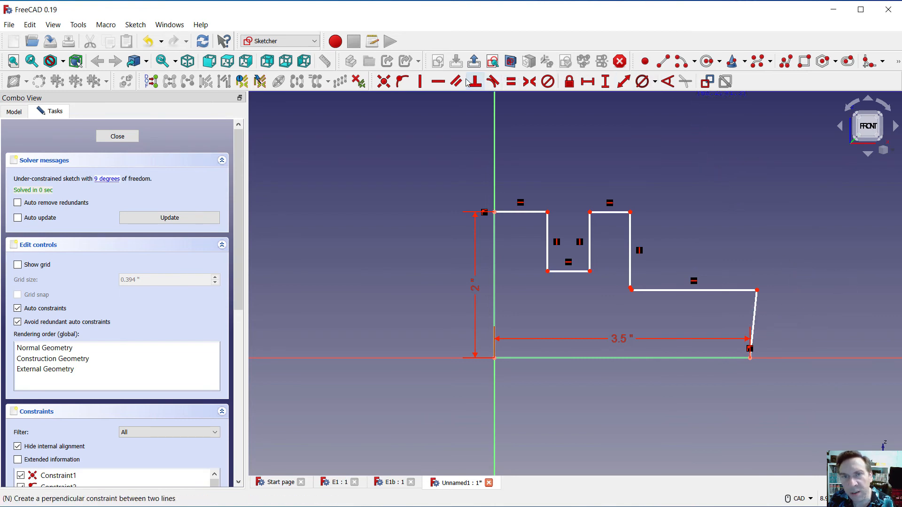
left_click(420, 82)
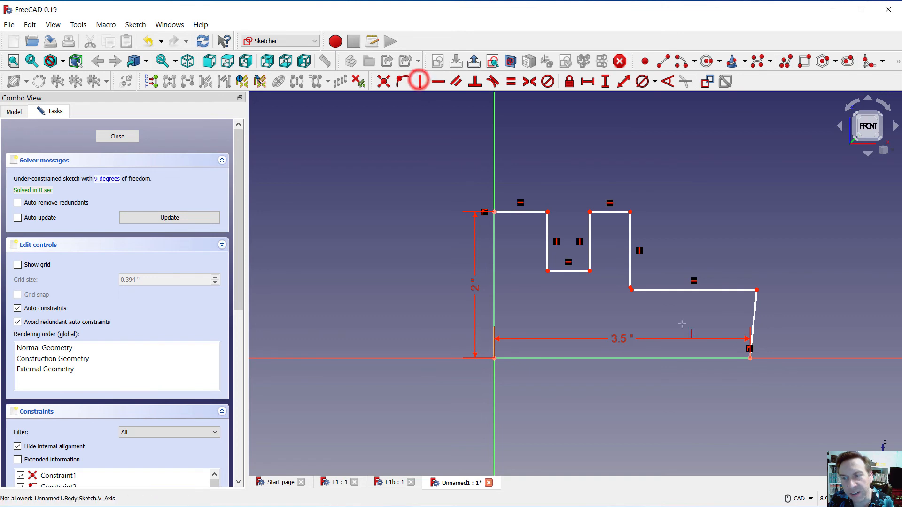
left_click(753, 319)
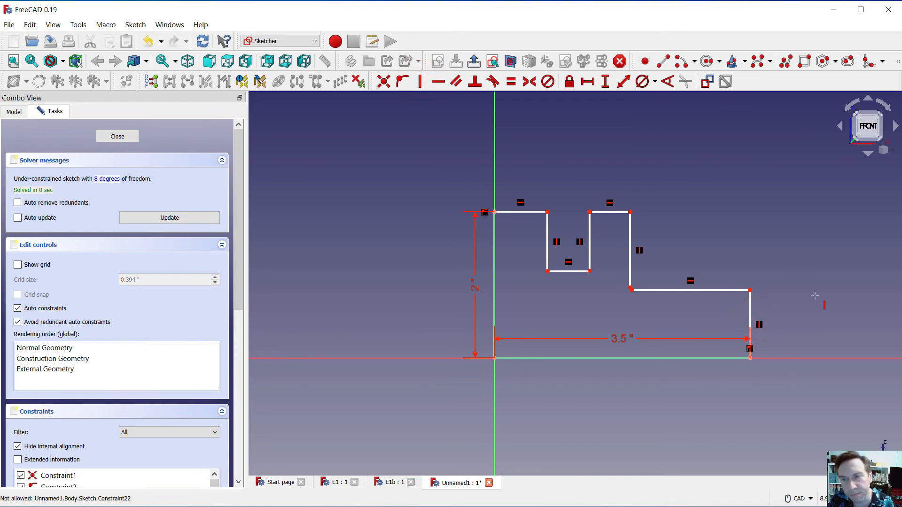
Constrain the first top line, from the vertical axis line to the slot, to a horizontal length of 1 in.
left_click(587, 82)
left_click(507, 212)
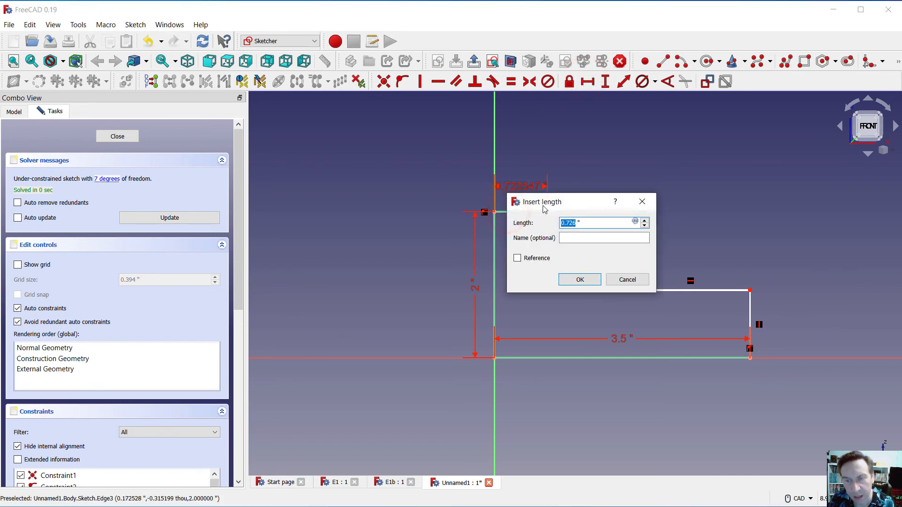
type("1")
key("Return")
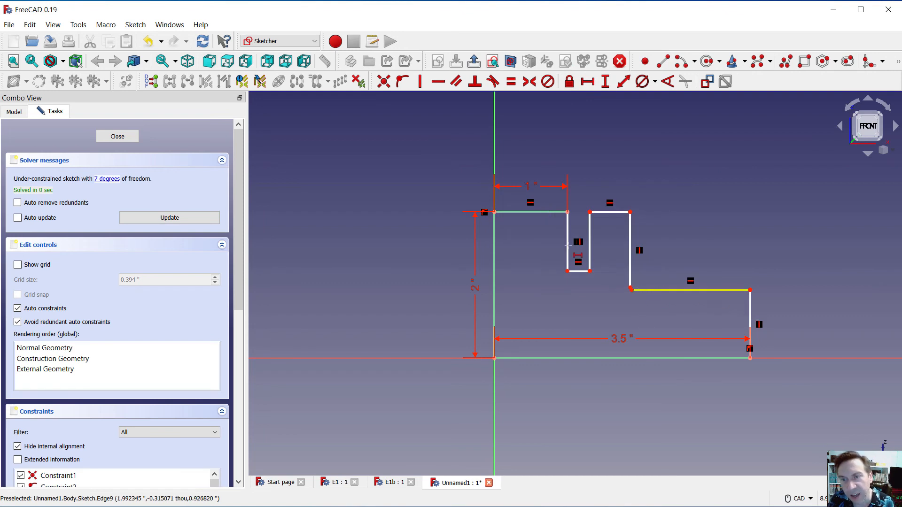
left_click(493, 240)
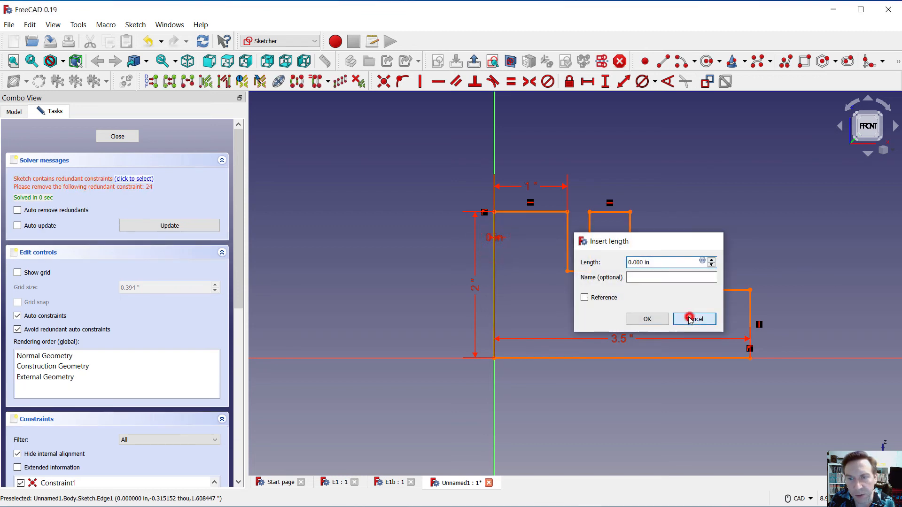
left_click(689, 319)
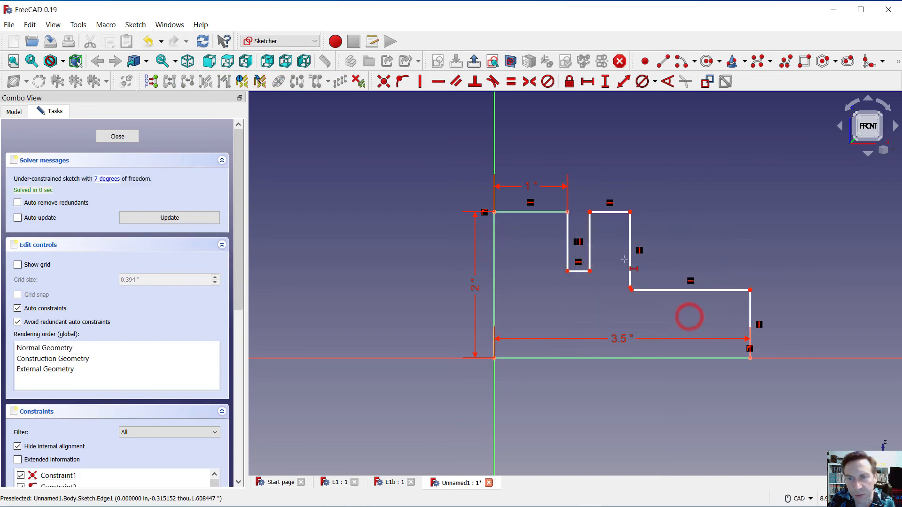
left_click(587, 81)
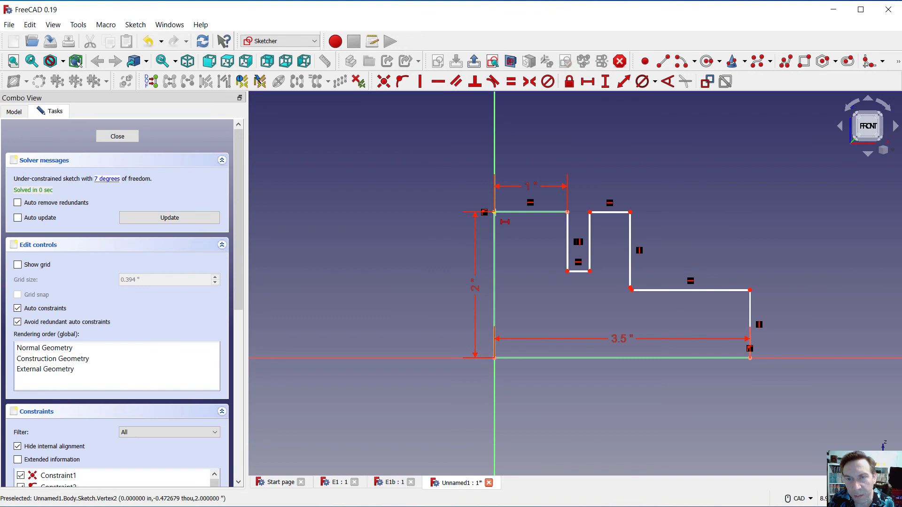
left_click(496, 221)
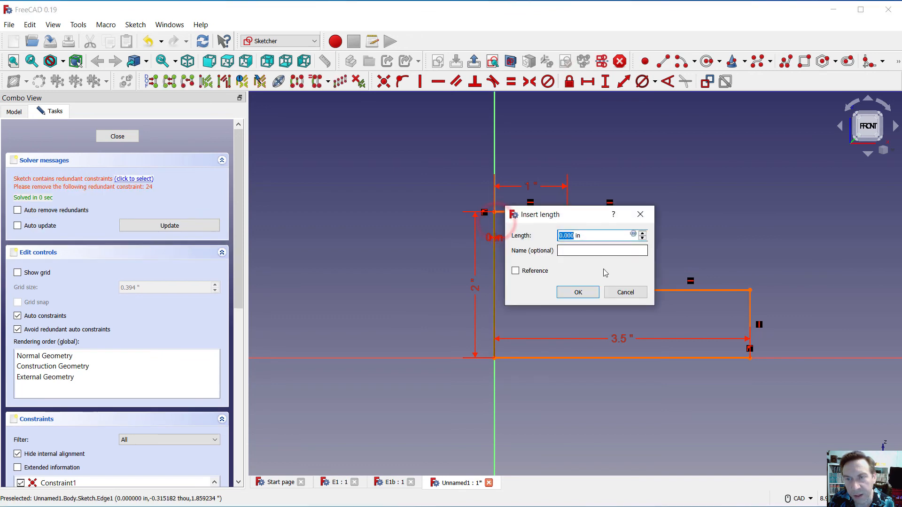
left_click(620, 294)
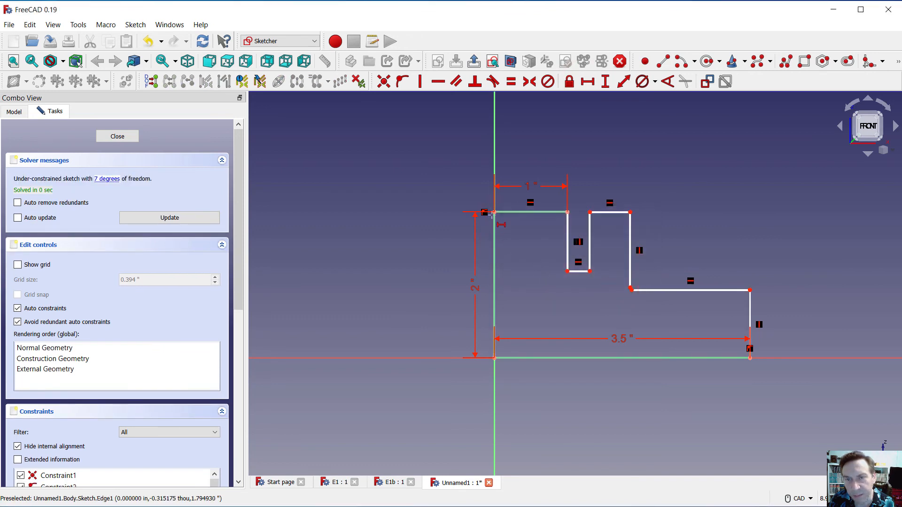
Constrain the horizontal distance from the axis line's upper end to the outer end of the second top line to 2.5 in.
left_click(494, 213)
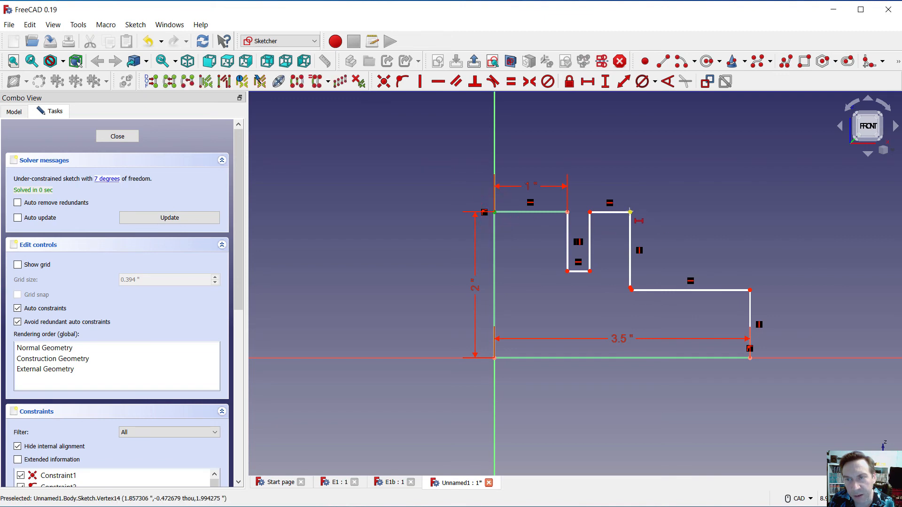
left_click(631, 213)
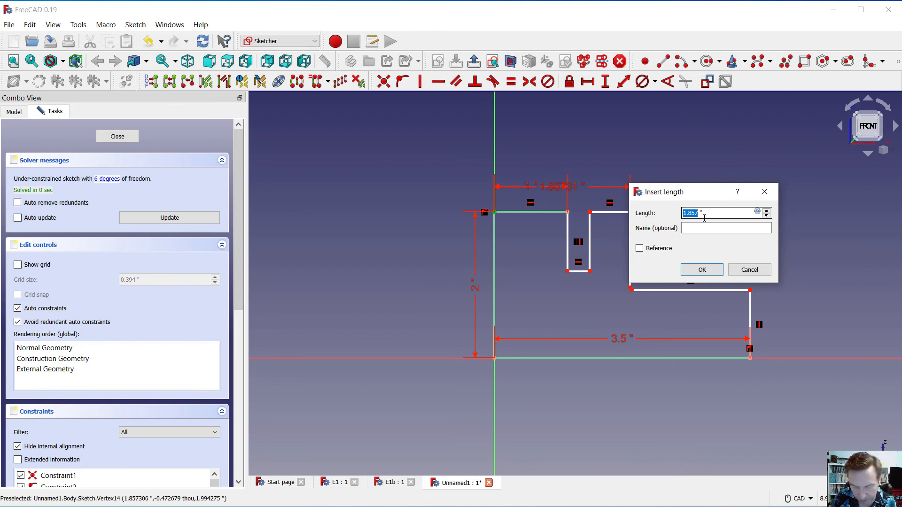
type("2.5")
key("Return")
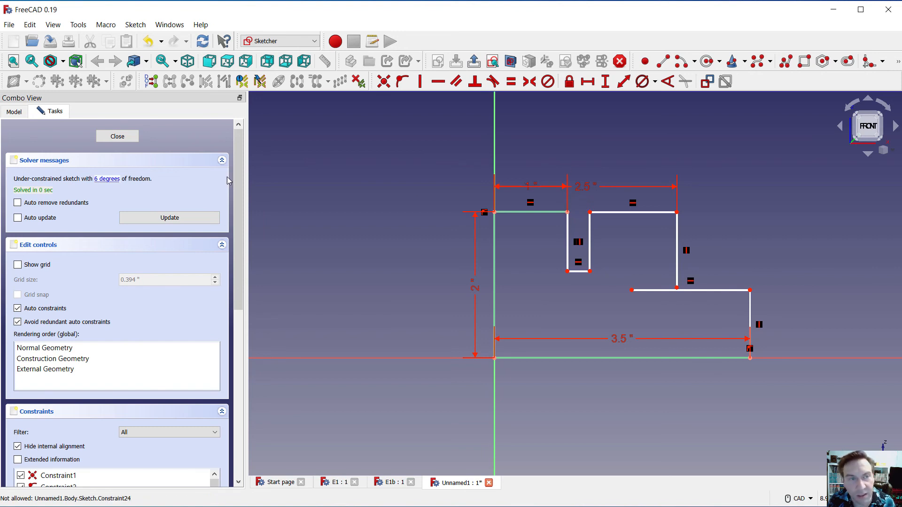
Close the sketch, select the second top line in the 3D view, and reopen the sketch for editing.
left_click(107, 134)
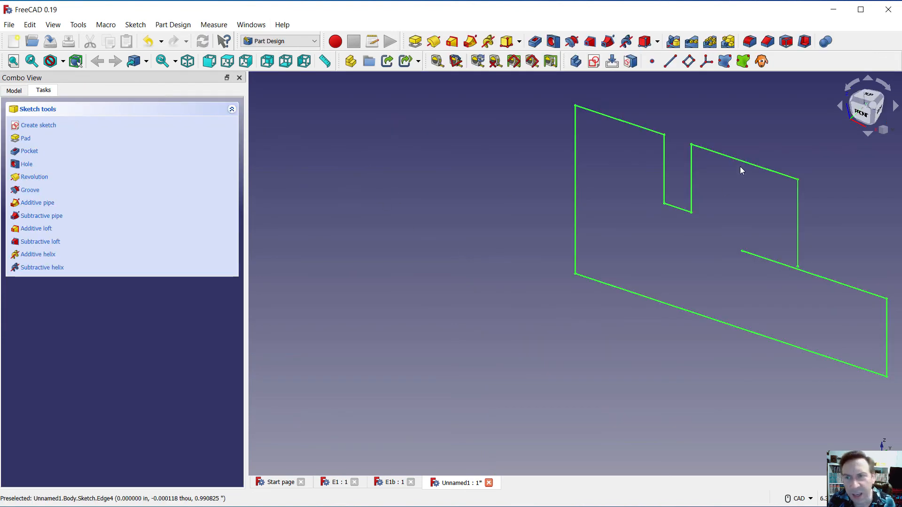
left_click(746, 164)
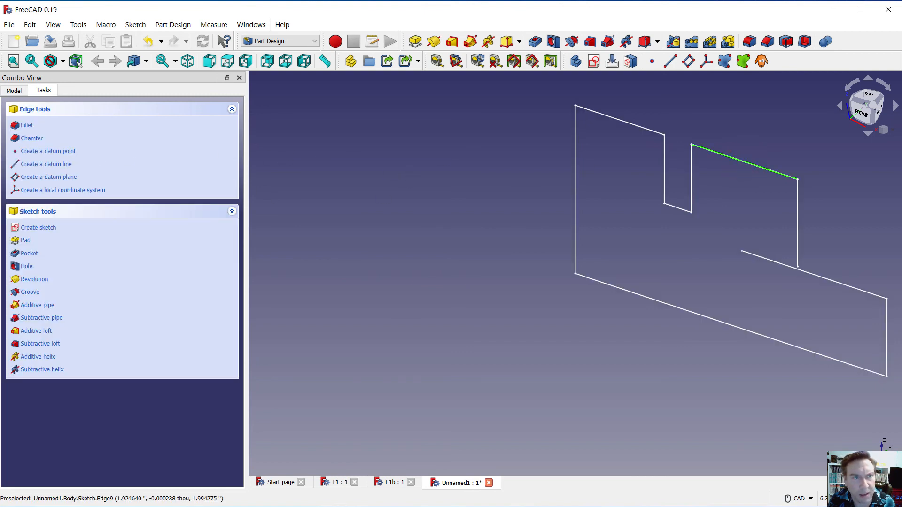
left_click(13, 93)
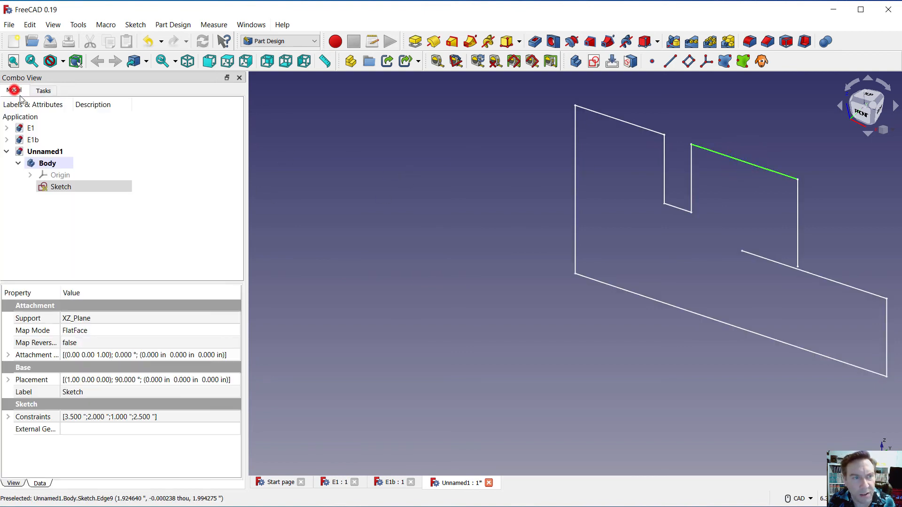
right_click(62, 191)
left_click(73, 195)
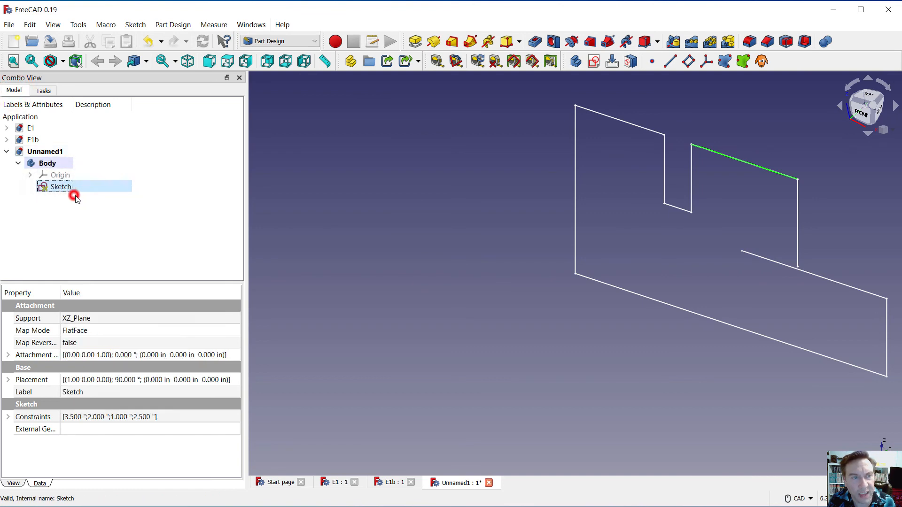
Pull the step line's loose inner end just past the vertical drop and make it coincident with the drop's lower end.
scroll(348, 278, "down", 2)
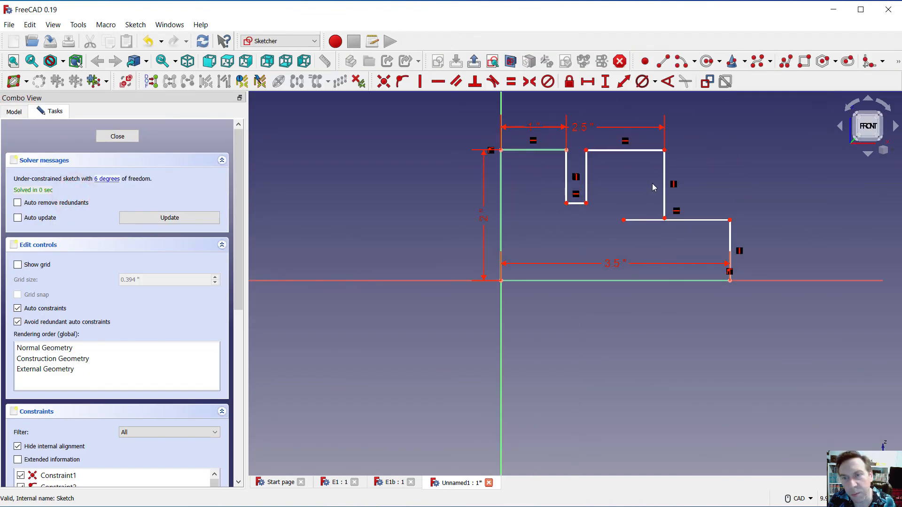
scroll(722, 137, "up", 2)
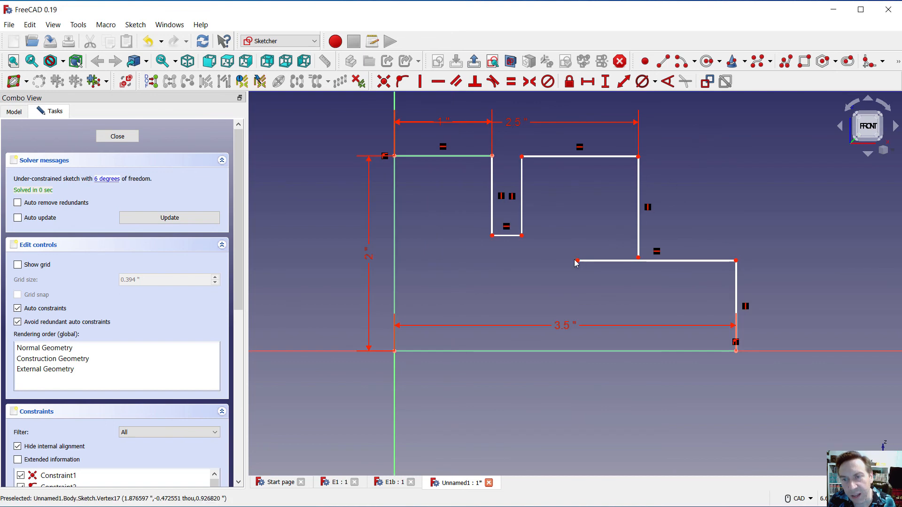
left_click_drag(584, 266, 647, 267)
left_click(701, 115)
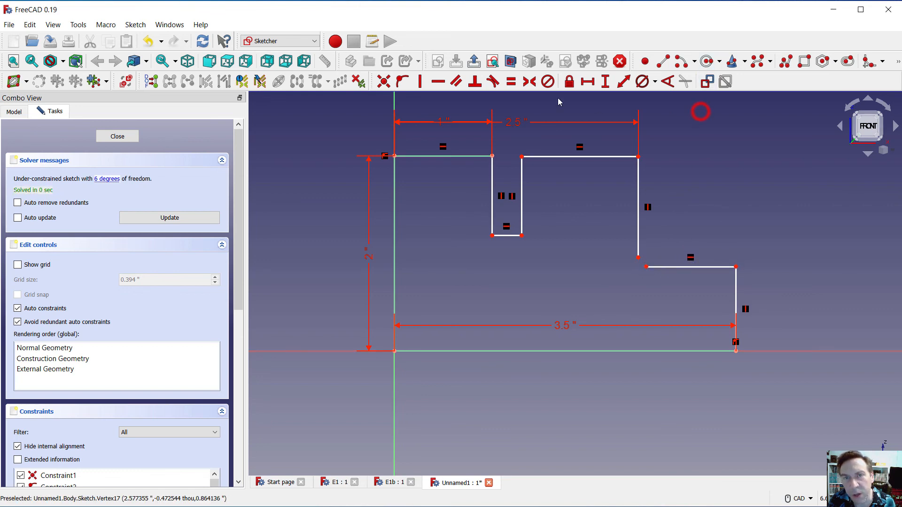
left_click(383, 81)
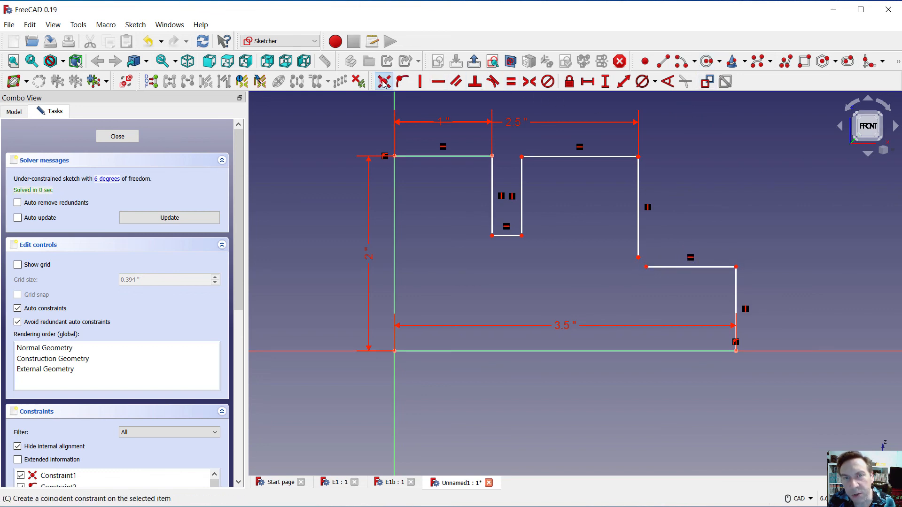
left_click(647, 267)
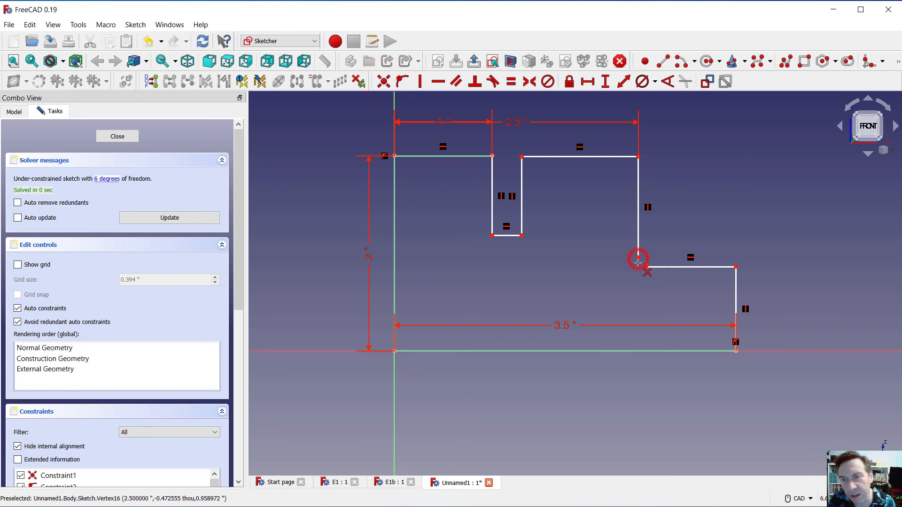
left_click(638, 258)
left_click(646, 266)
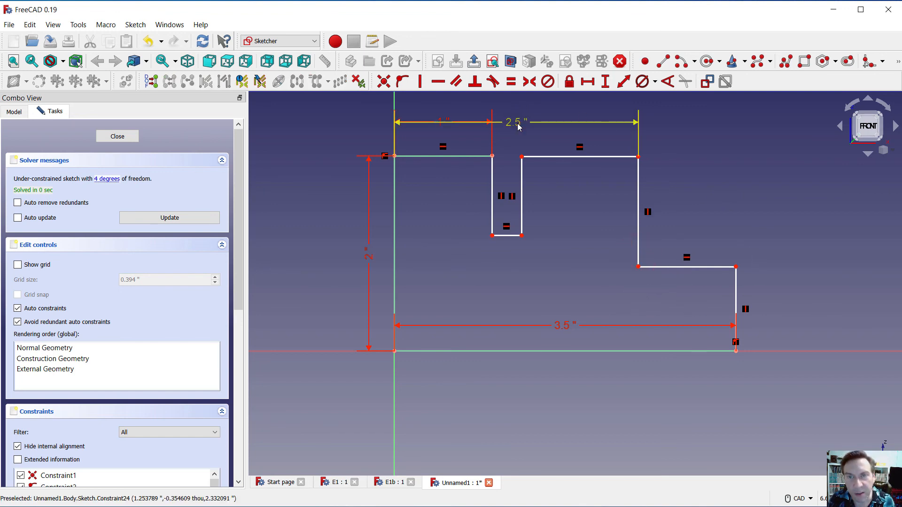
Move the 2.5 in dimension above the 1 in dimension and close the sketch.
left_click_drag(518, 127, 515, 104)
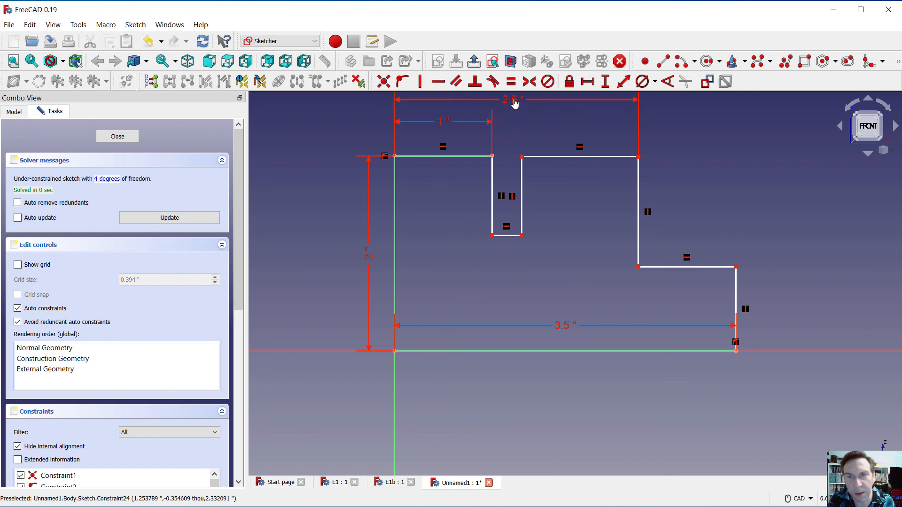
left_click(519, 123)
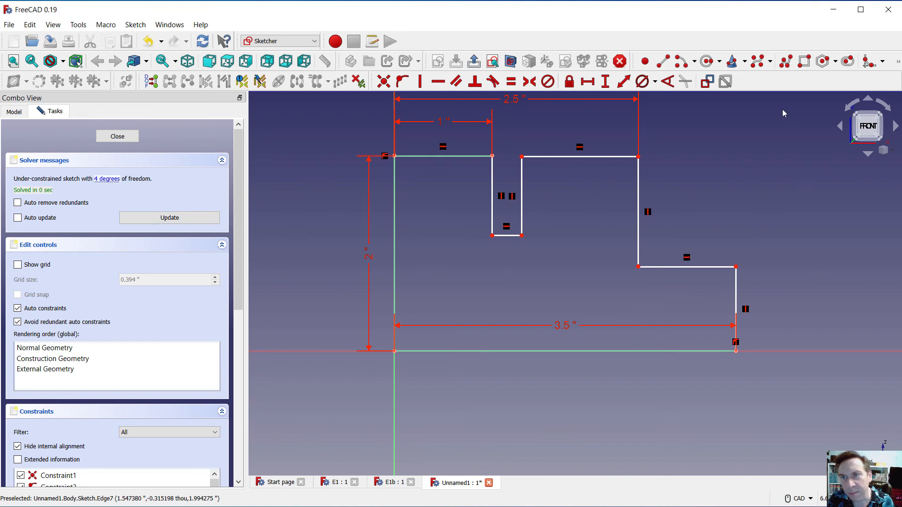
left_click(114, 136)
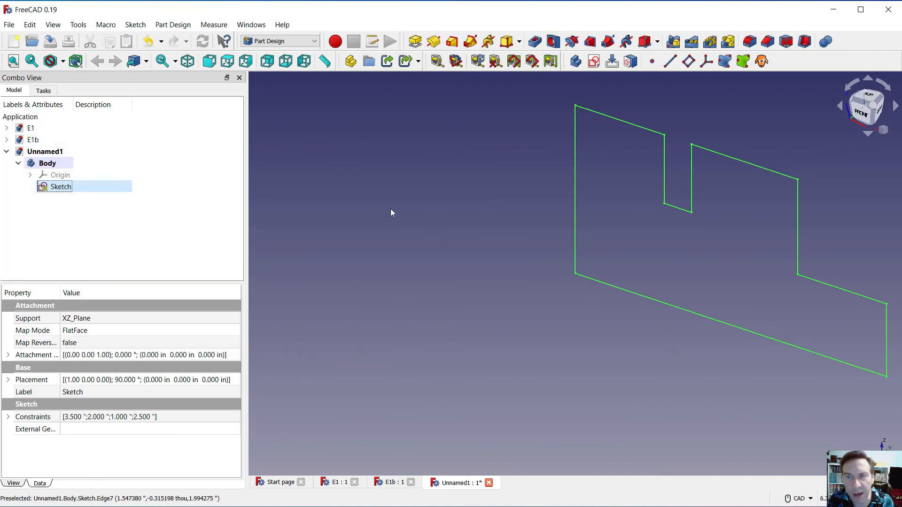
Pad the stepped and slotted profile to a length of 0.5 in.
left_click(415, 41)
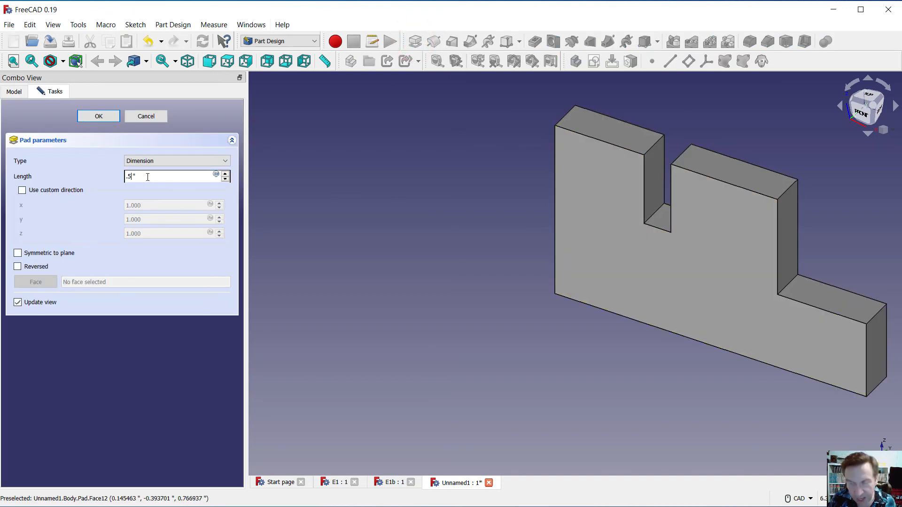
key("Return")
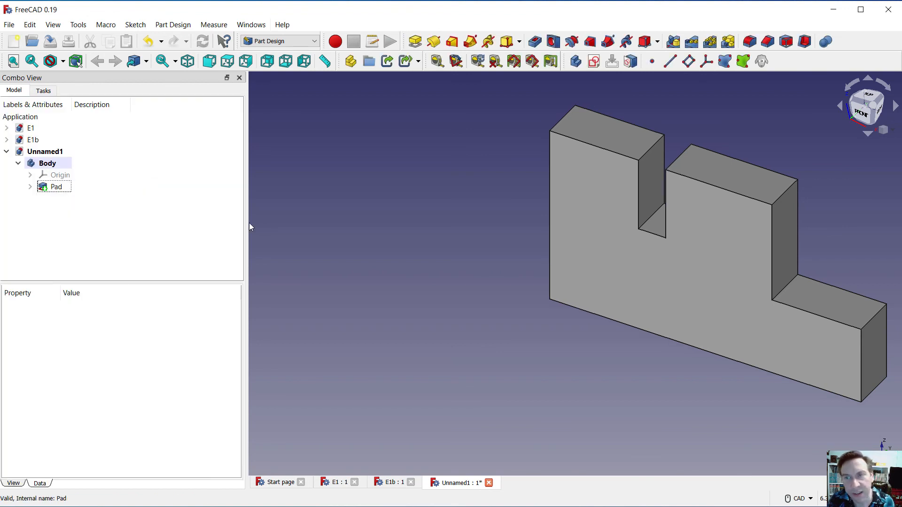
scroll(331, 288, "up", 3)
scroll(352, 292, "down", 5)
scroll(718, 246, "up", 2)
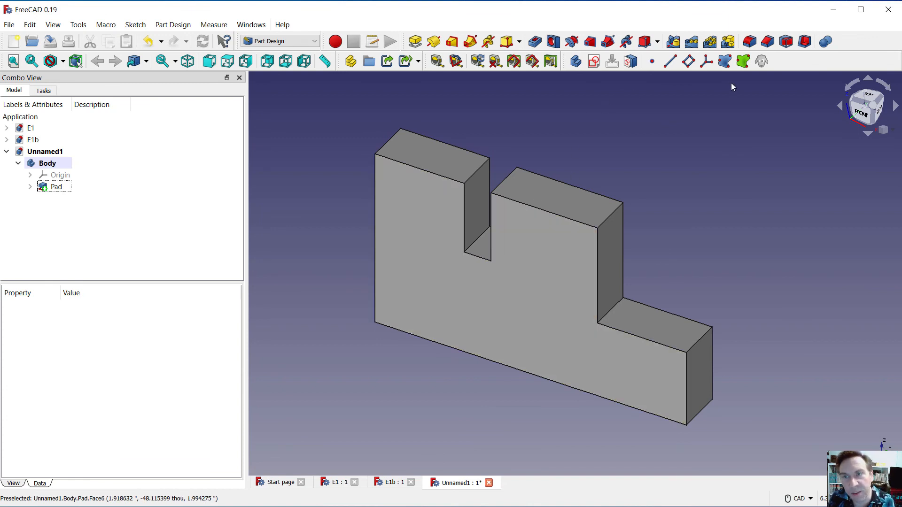
Fillet both upper end edges of the middle block and the low step's outer upper edge with a radius of 1 thou.
left_click(610, 217)
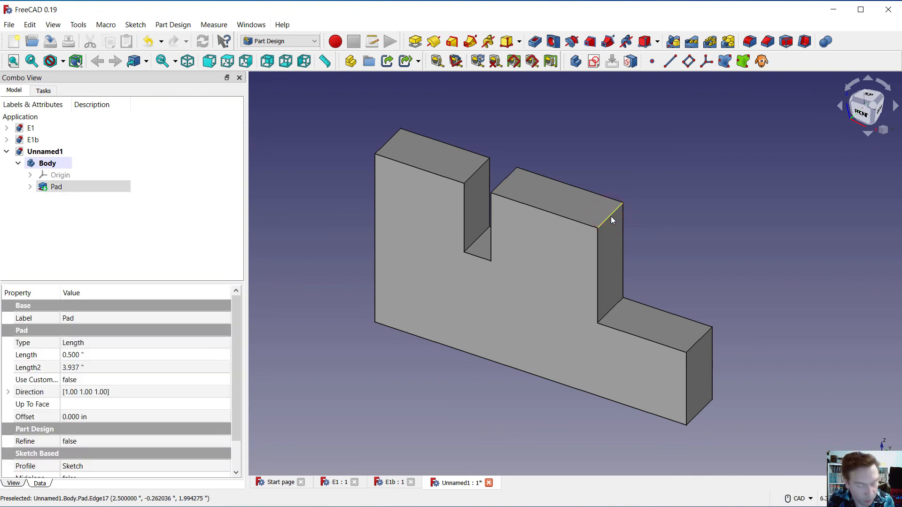
left_click(693, 349, "ctrl")
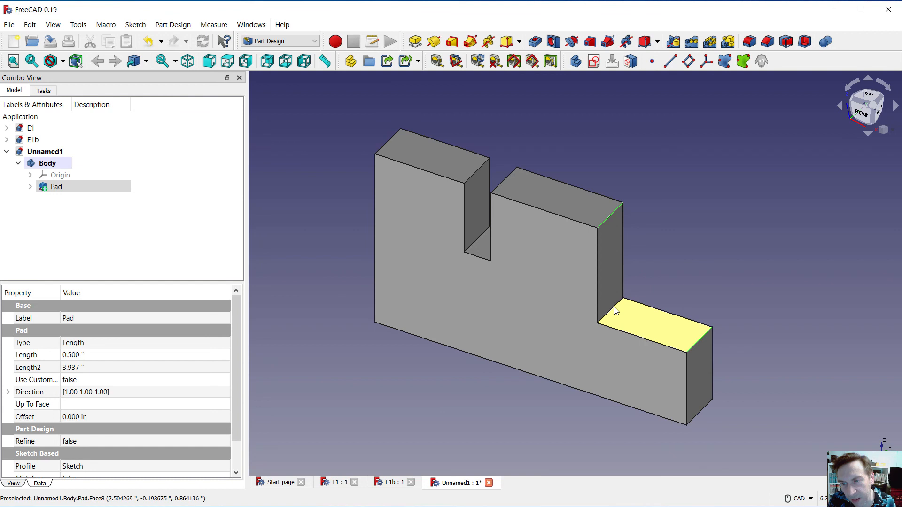
left_click(506, 179)
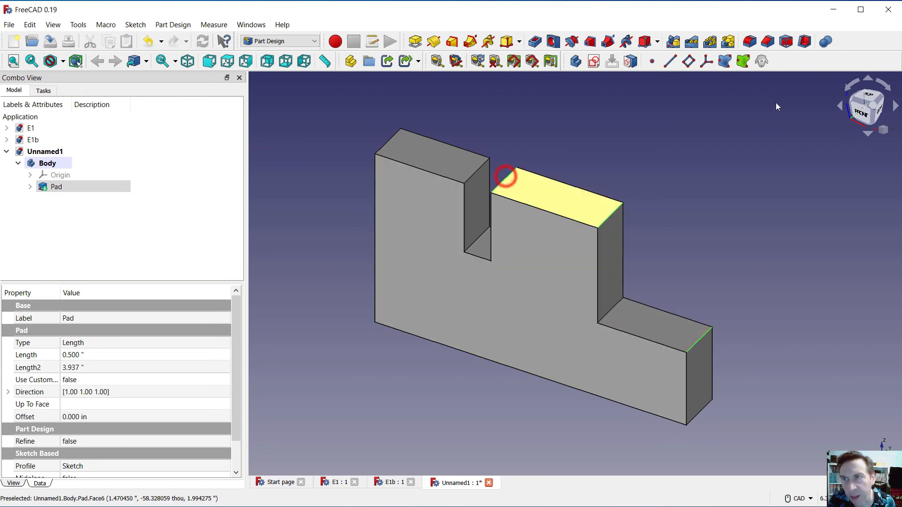
left_click(749, 42)
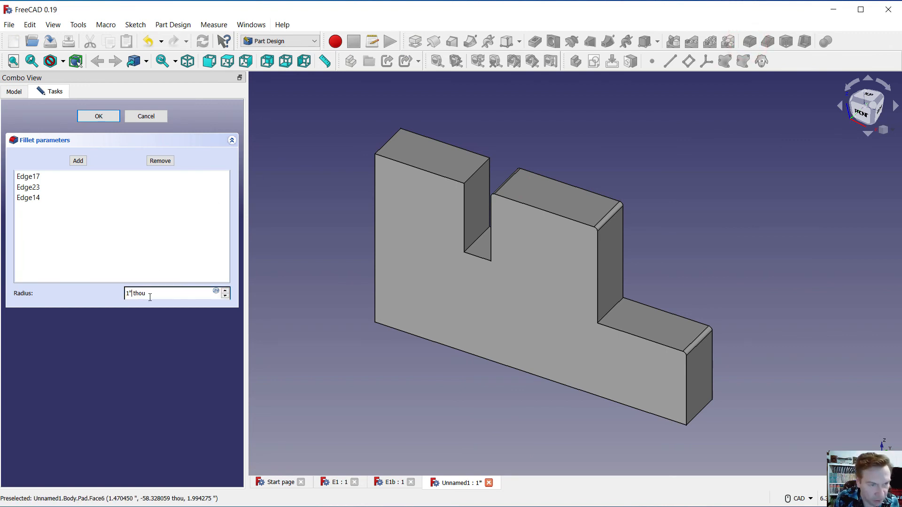
key("Return")
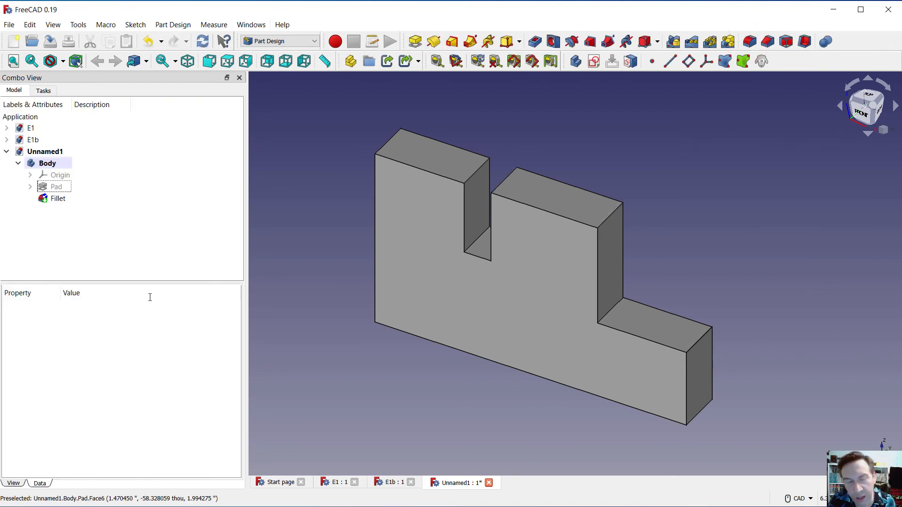
Edit the fillet on the three edges and set its radius to 0.5 in.
left_click(47, 202)
right_click(49, 199)
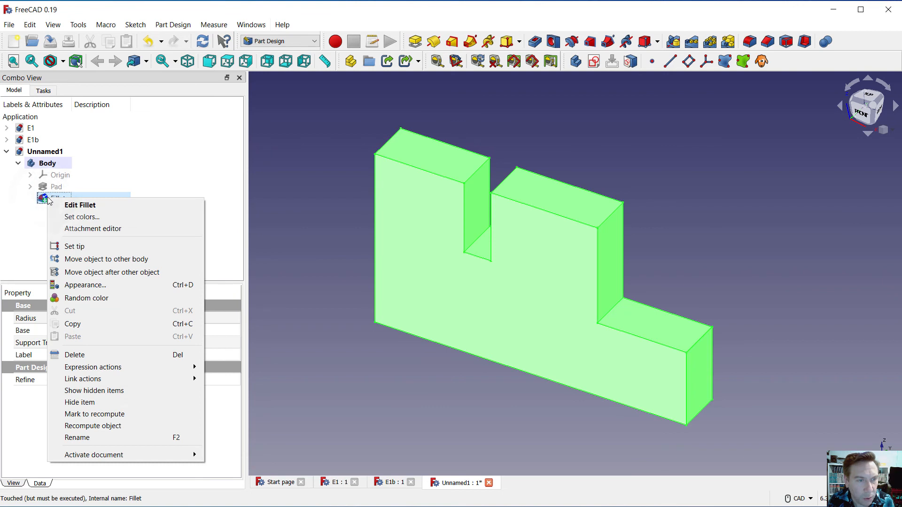
left_click(71, 204)
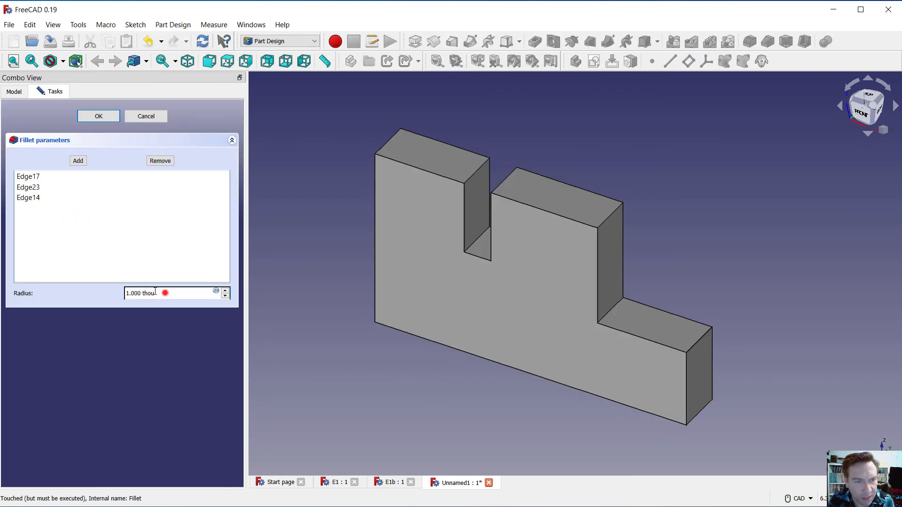
left_click_drag(165, 293, 106, 285)
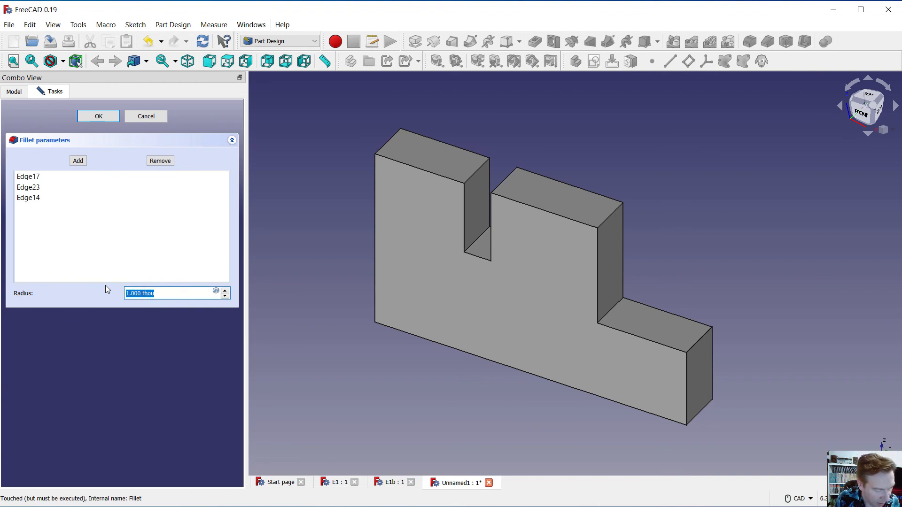
type("0.5")
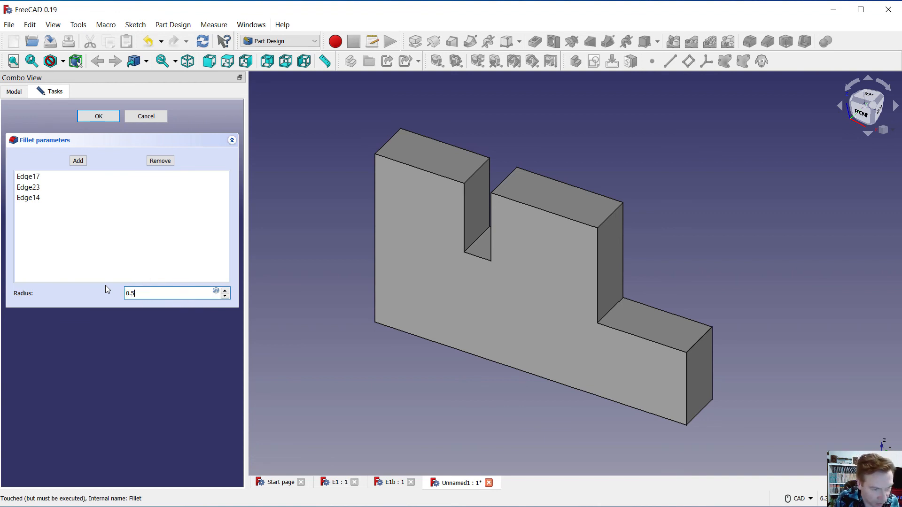
type("\"")
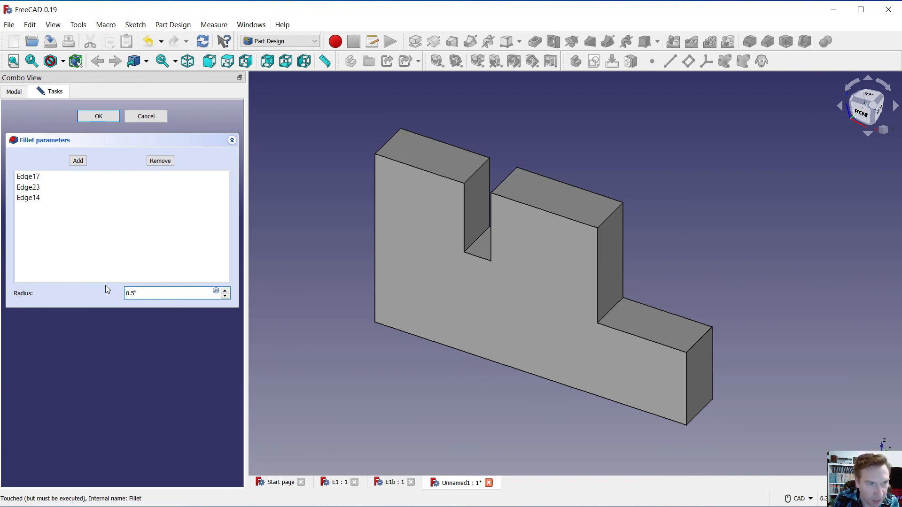
left_click(91, 224)
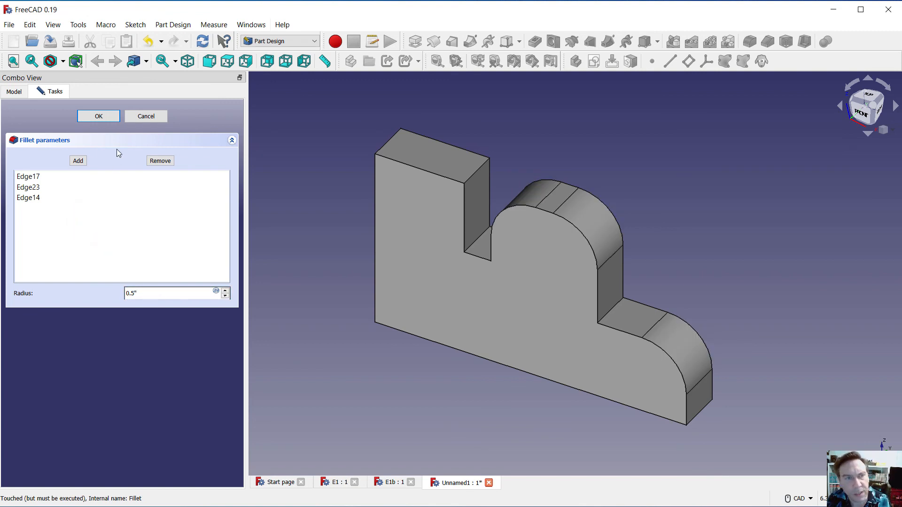
left_click(99, 116)
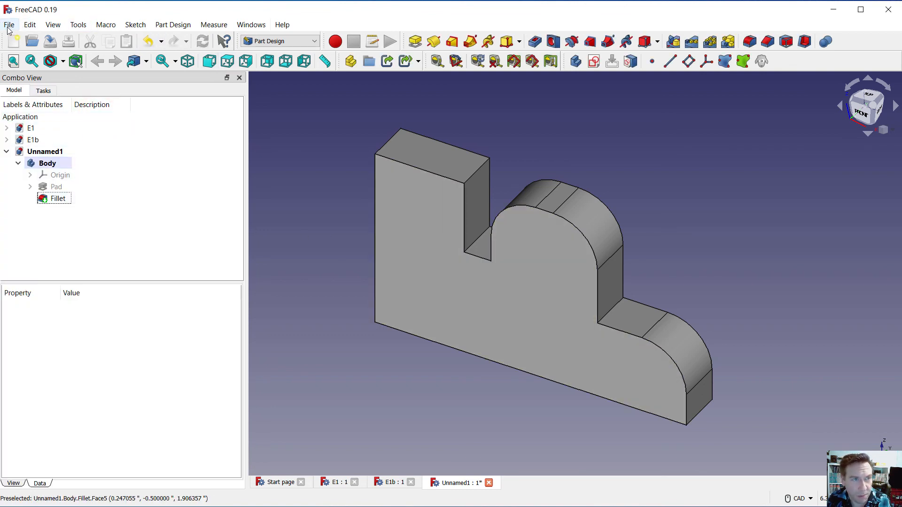
left_click(28, 25)
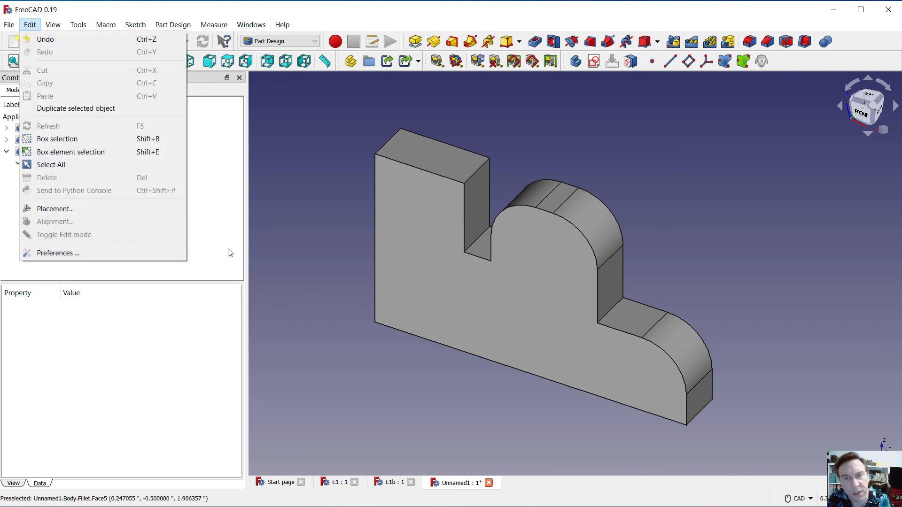
left_click(329, 142)
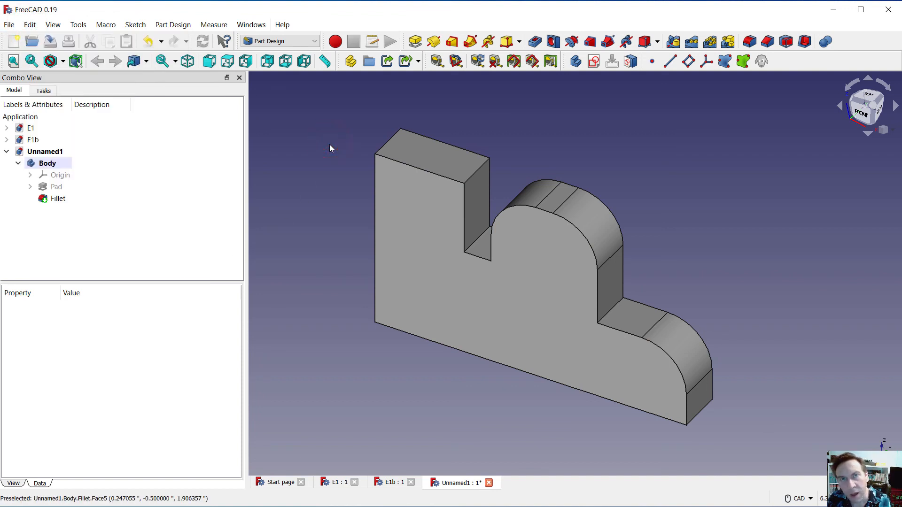